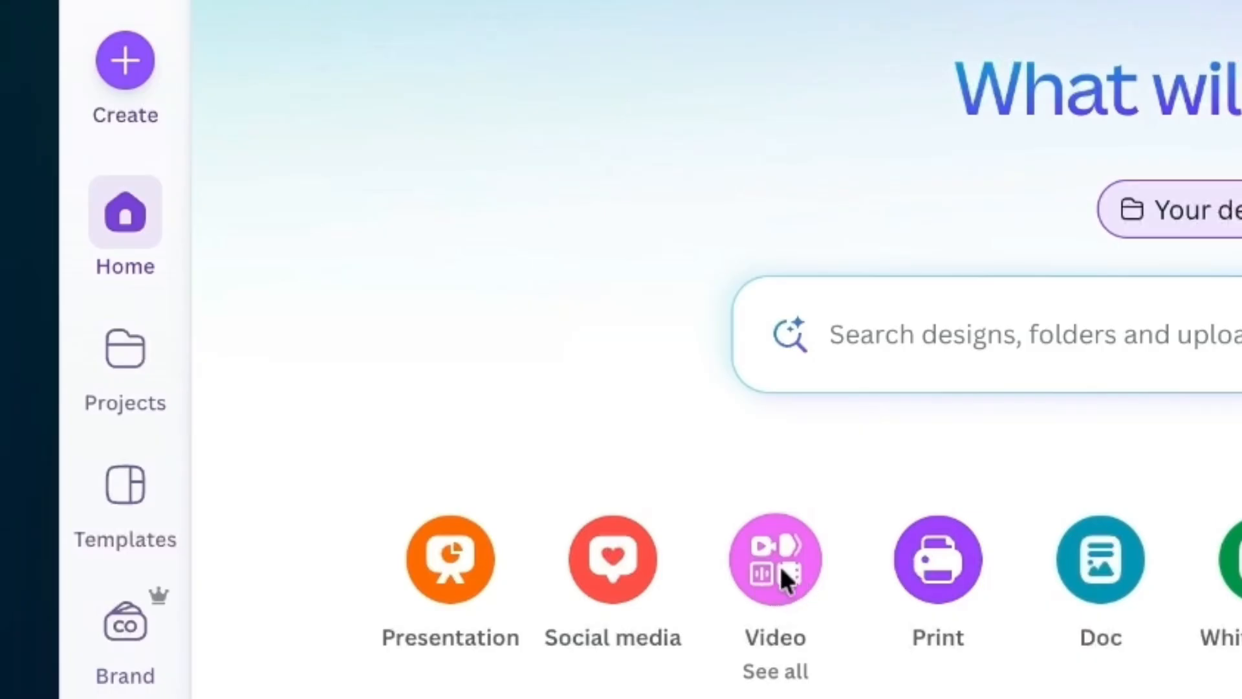
Create a new blank Mobile Video design from the video formats.
{"action": "left_click", "coordinate": [126, 61]}
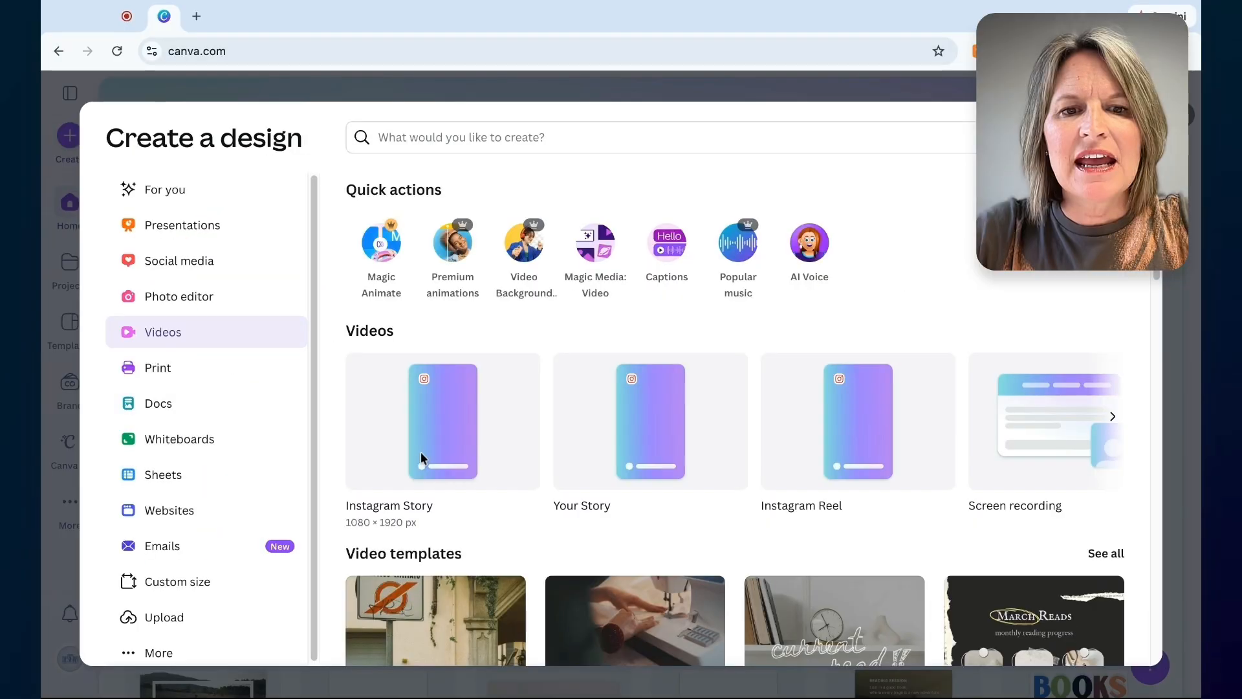
{"action": "scroll", "coordinate": [806, 435], "scroll_direction": "right", "scroll_amount": 5}
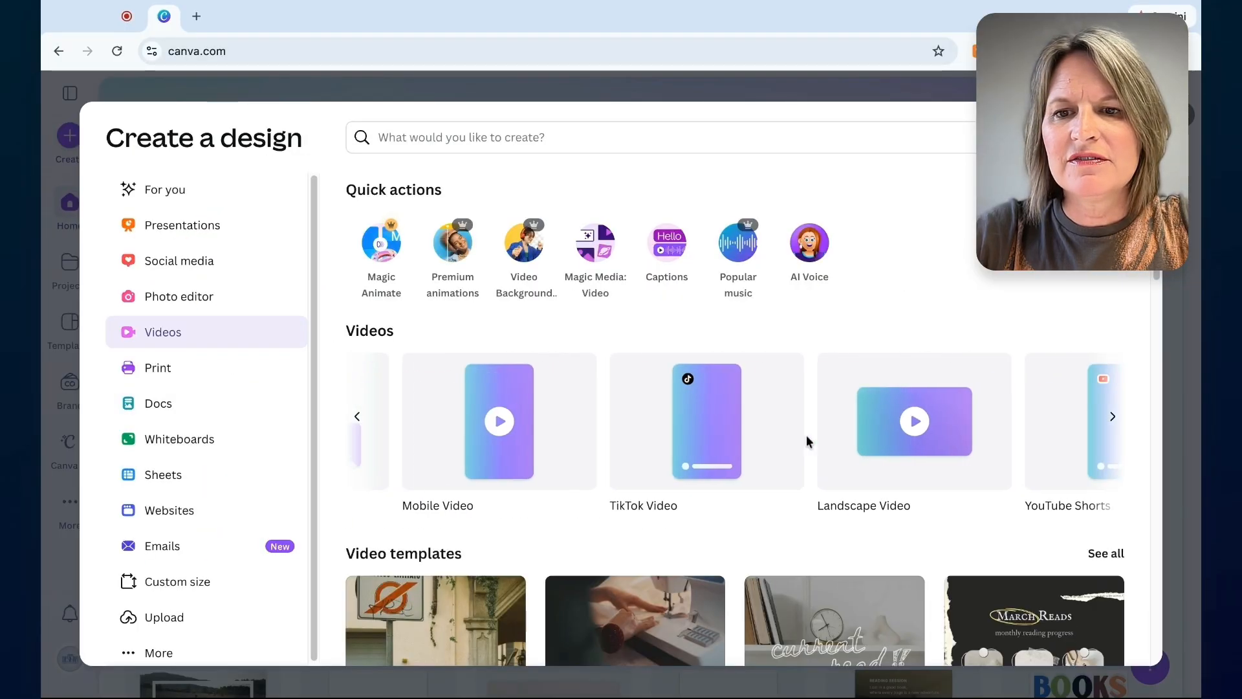
{"action": "scroll", "coordinate": [806, 435], "scroll_direction": "left", "scroll_amount": 5}
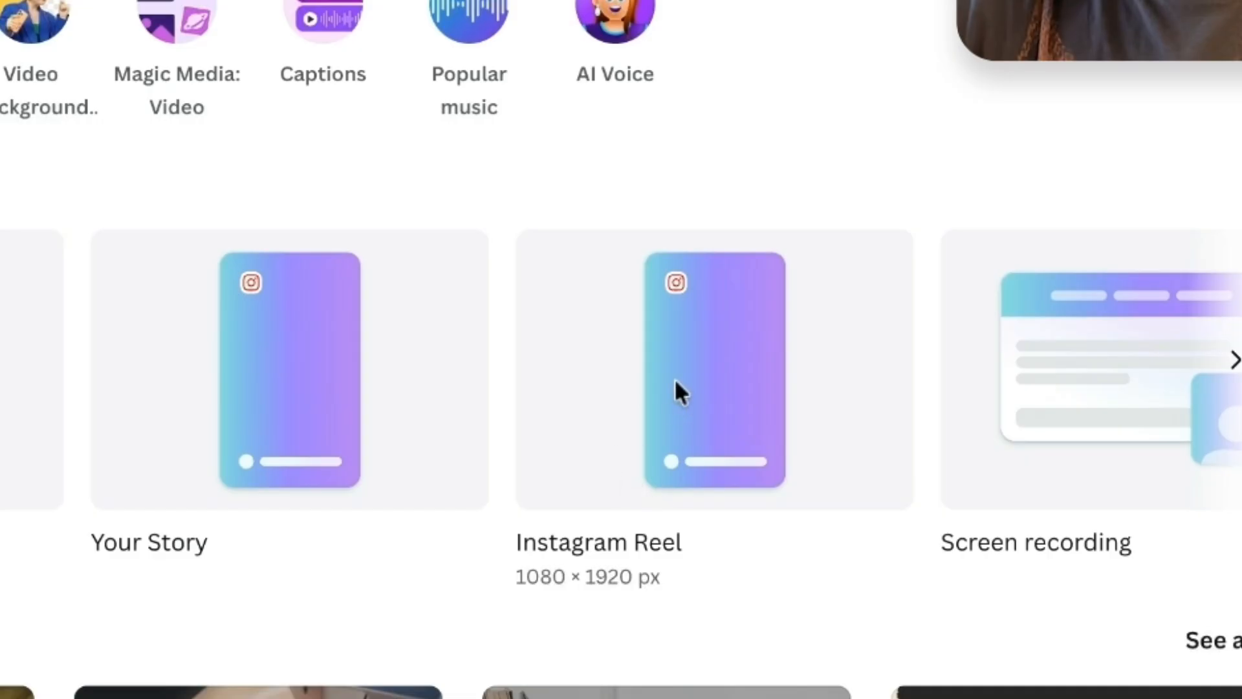
{"action": "left_click", "coordinate": [675, 383]}
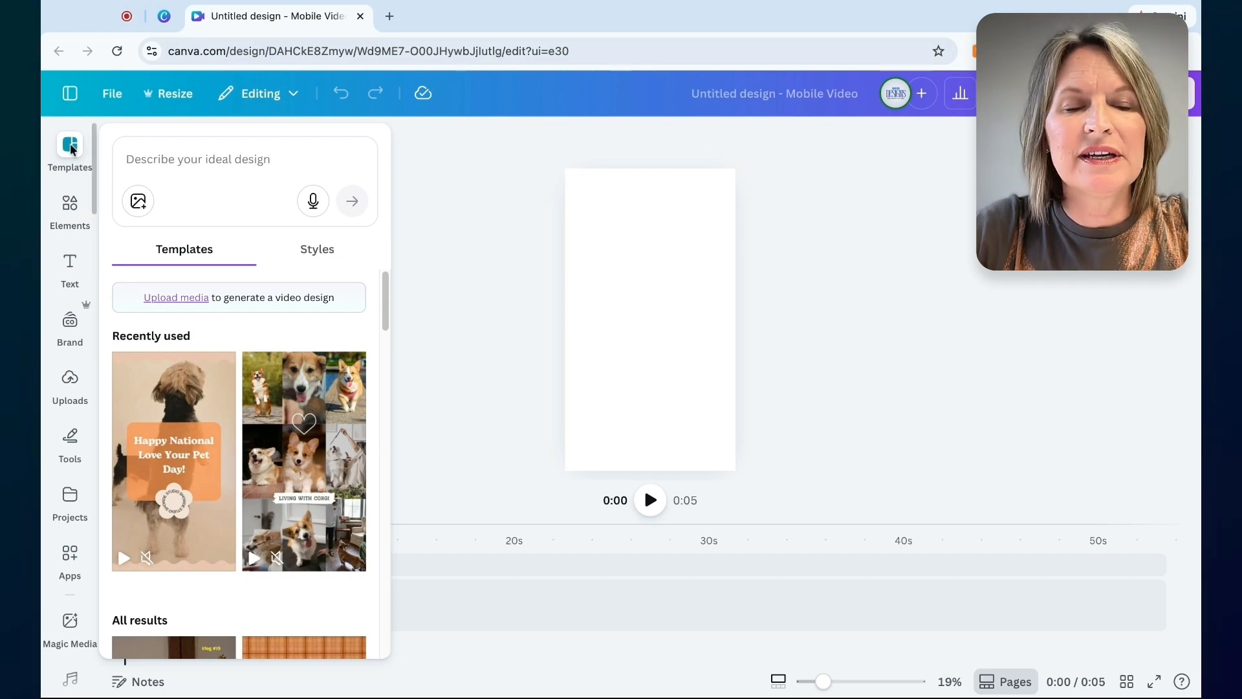
{"action": "scroll", "coordinate": [278, 448], "scroll_direction": "down", "scroll_amount": 8}
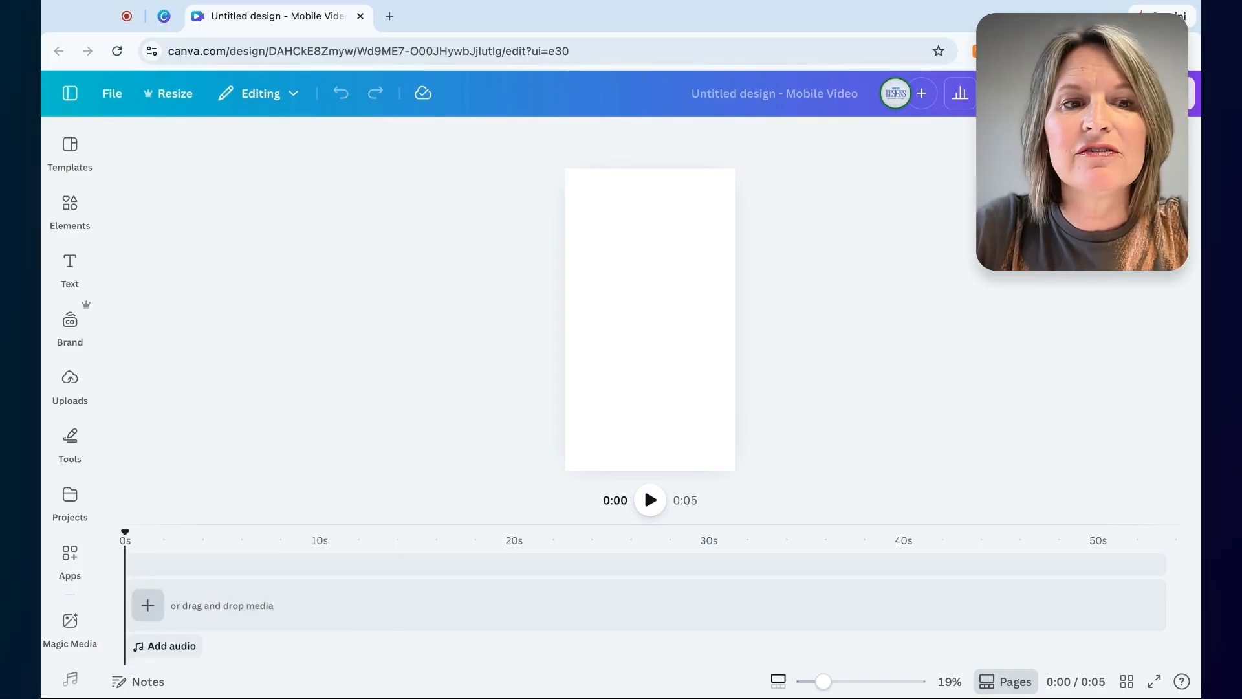
Add the 30.4-second clip from the uploaded videos to the timeline and collapse the uploads list.
{"action": "left_click", "coordinate": [70, 381]}
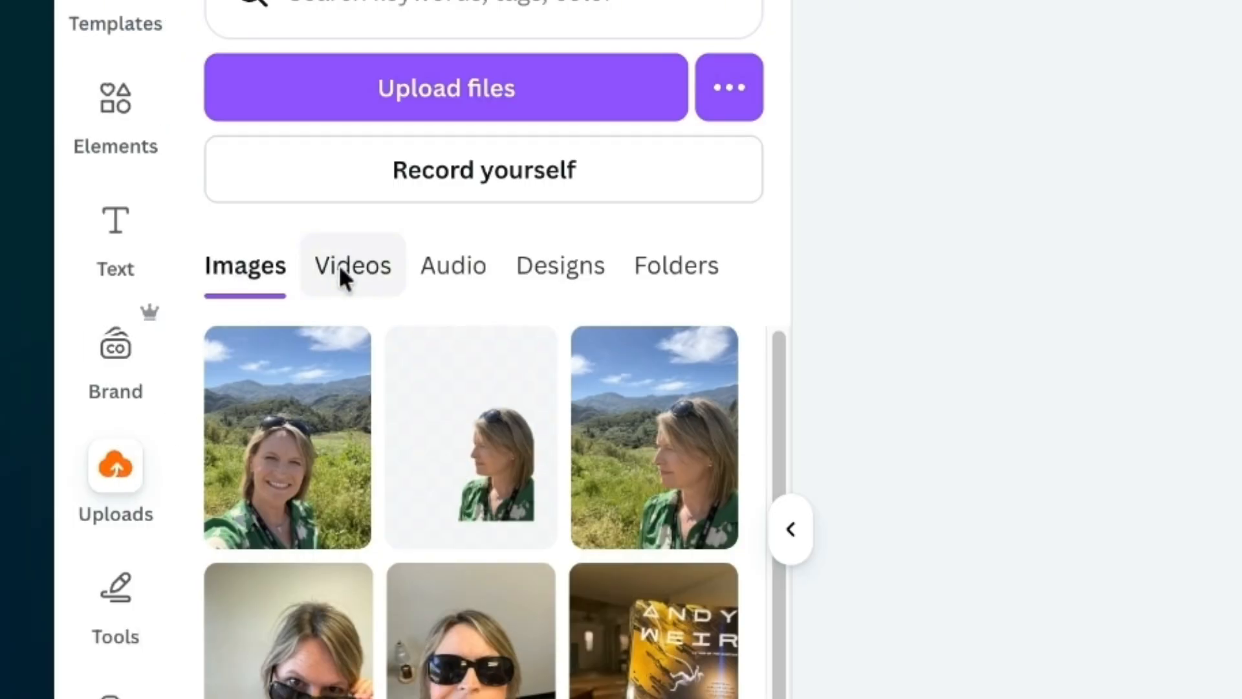
{"action": "left_click", "coordinate": [340, 264]}
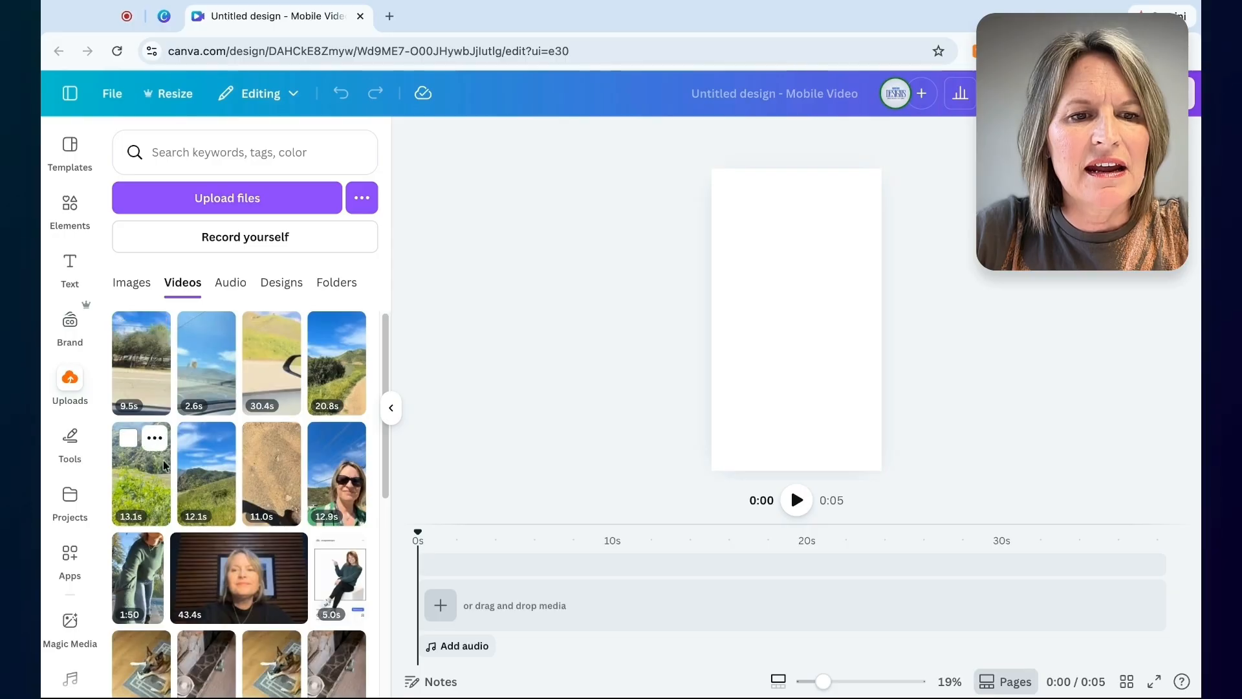
{"action": "left_click", "coordinate": [276, 367]}
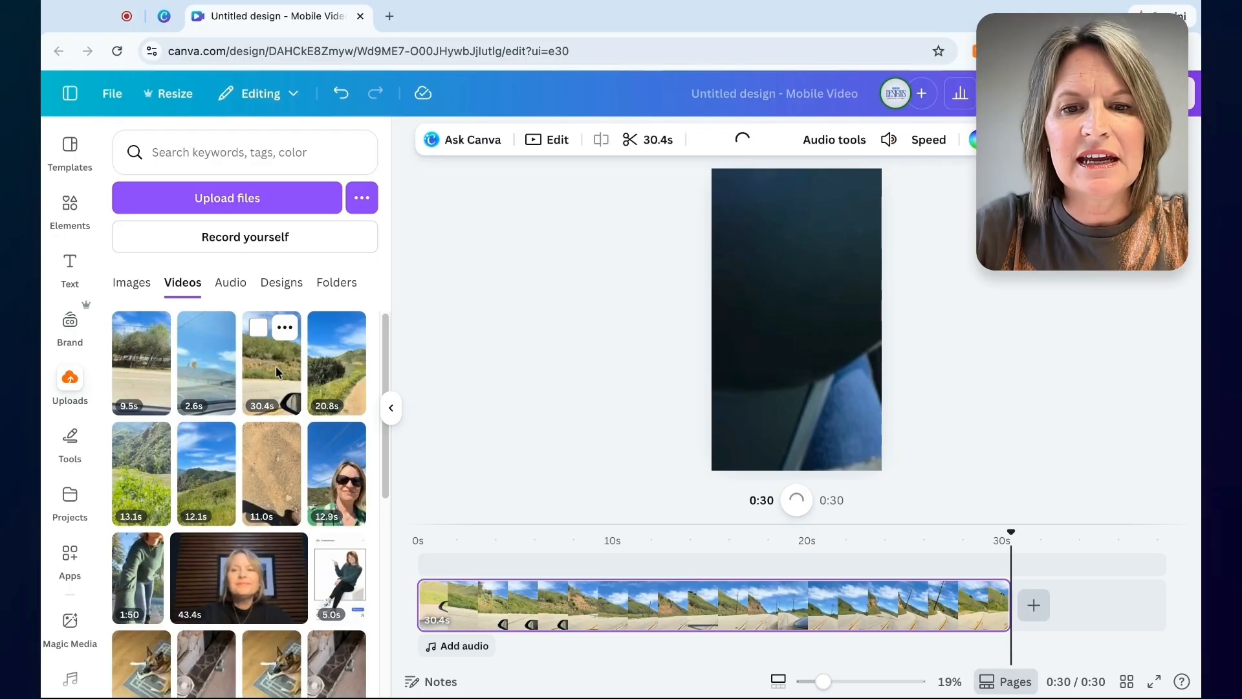
{"action": "left_click", "coordinate": [391, 408]}
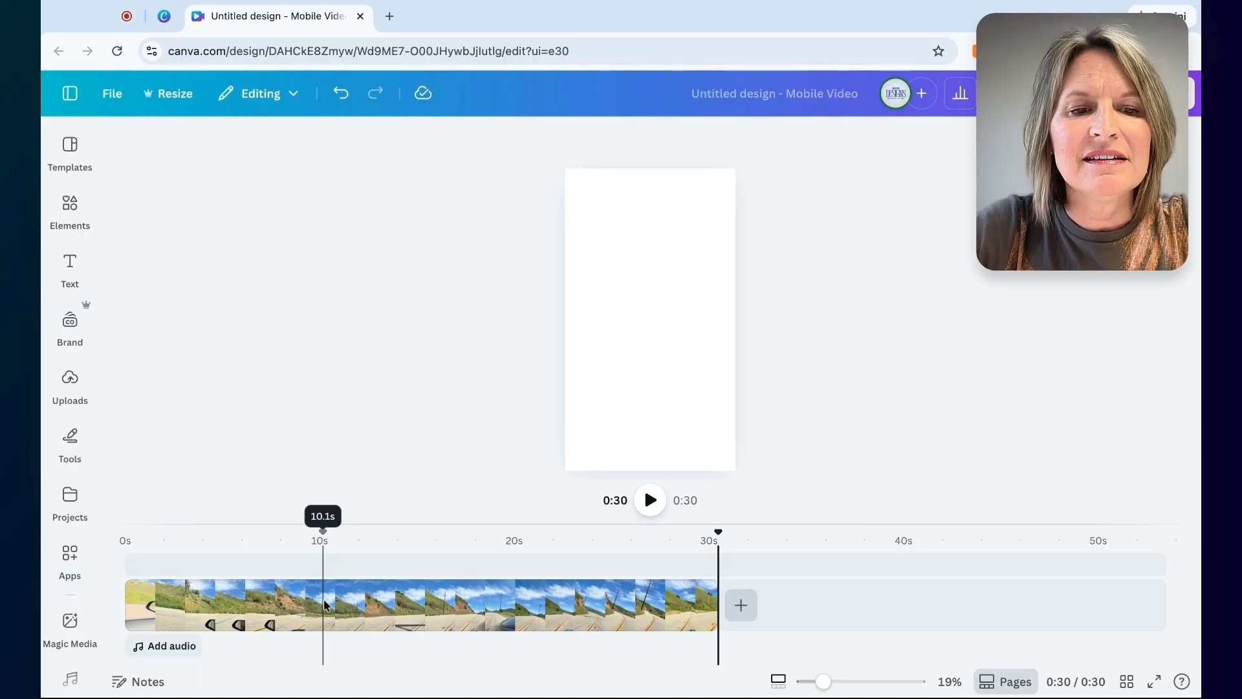
Undo the clip insertion and place the 30.4-second uploaded video on the main timeline track from 0 seconds.
{"action": "key", "text": "ctrl+z"}
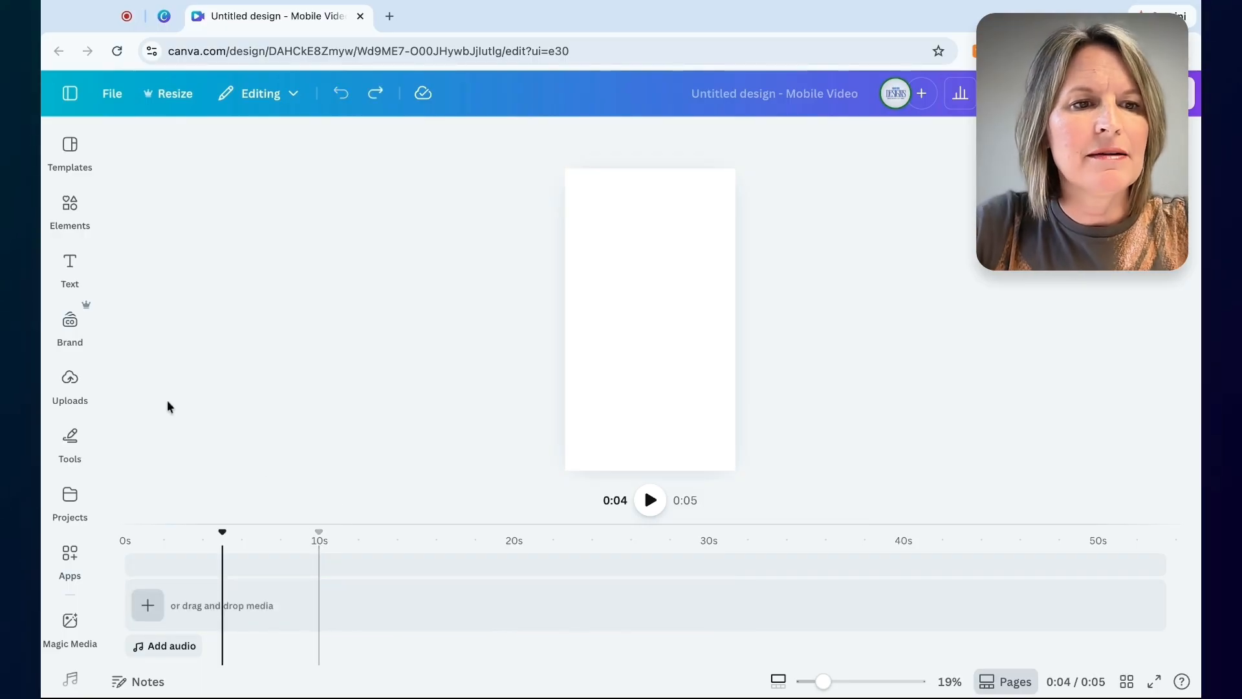
{"action": "left_click", "coordinate": [71, 379]}
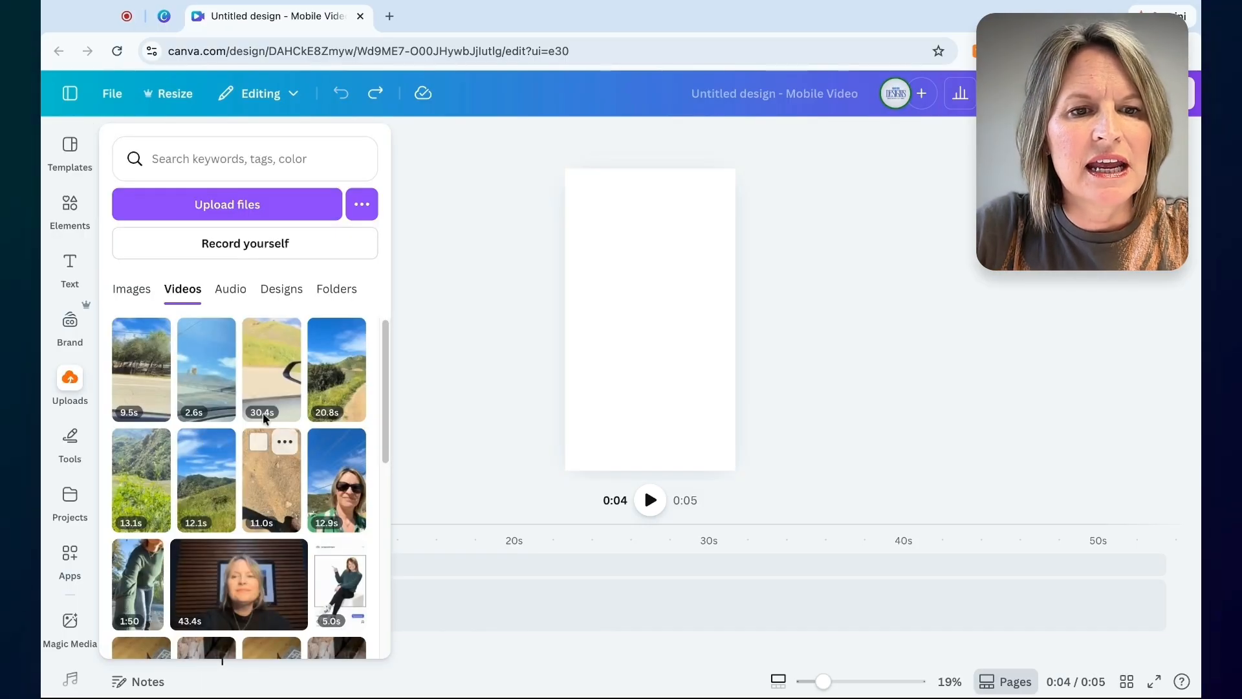
{"action": "mouse_move", "coordinate": [264, 382]}
{"action": "left_click_drag", "start_coordinate": [264, 380], "coordinate": [470, 568]}
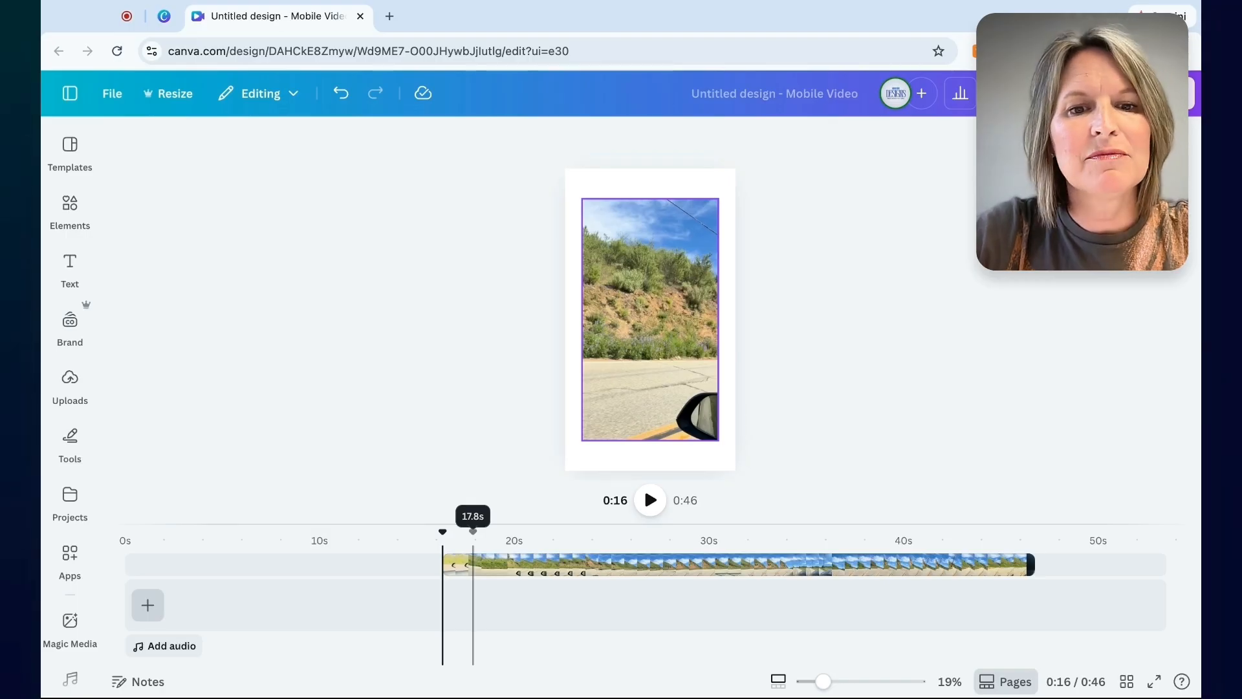
{"action": "left_click", "coordinate": [474, 565]}
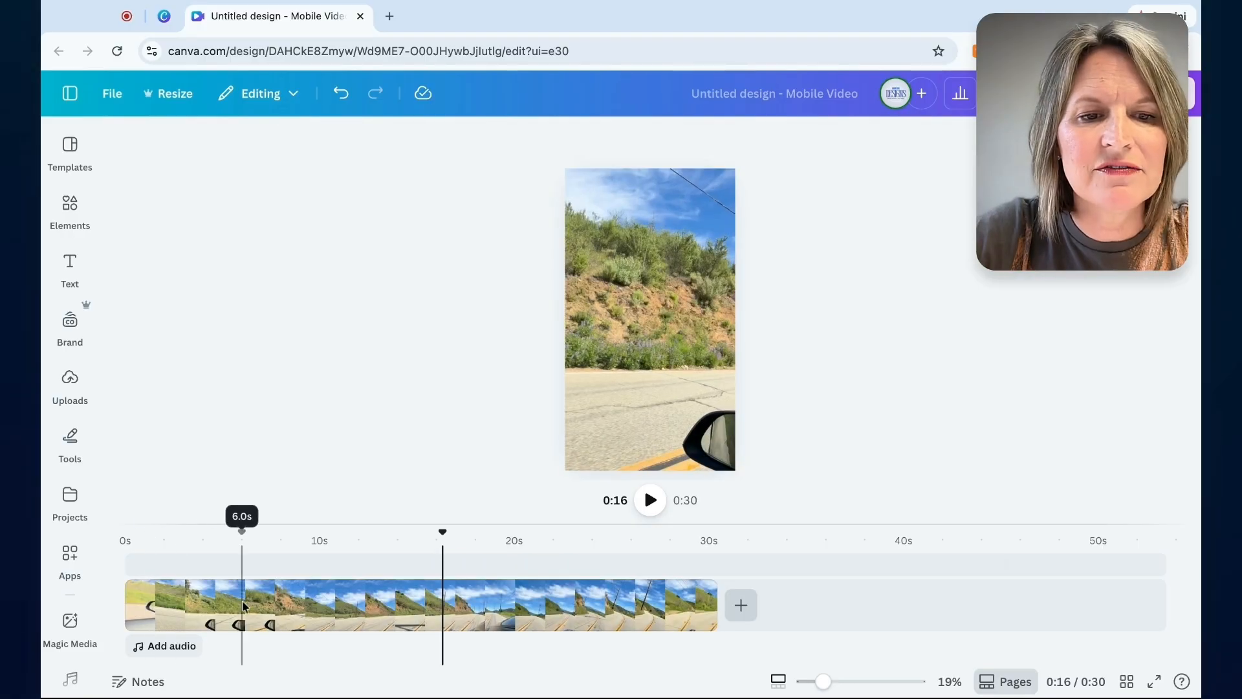
{"action": "left_click", "coordinate": [242, 605]}
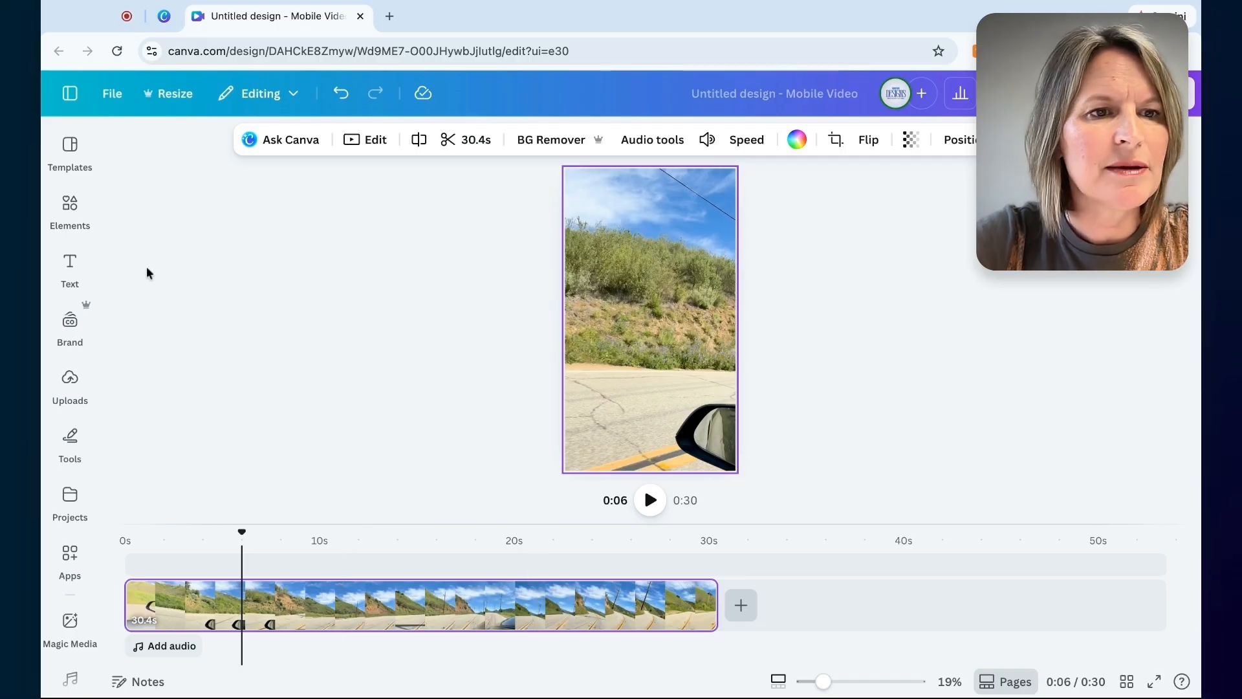
Append the 9.5-second uploaded clip and cut away the part of the first clip after about 19 seconds.
{"action": "left_click", "coordinate": [76, 381]}
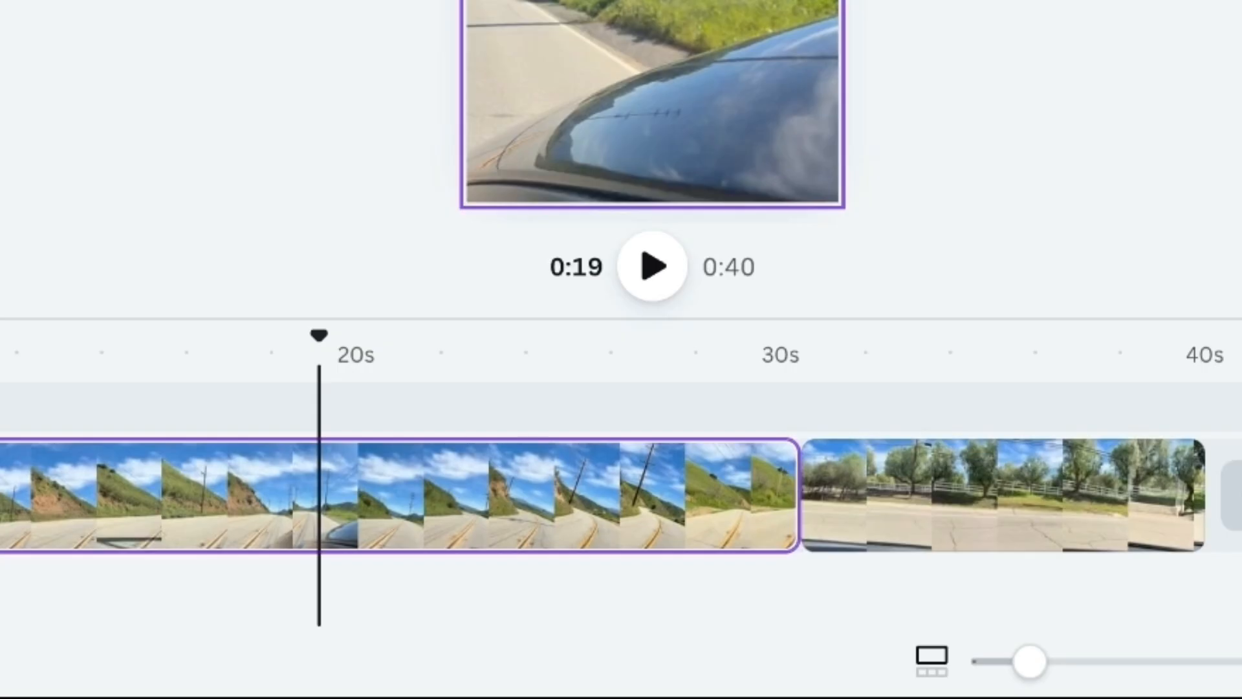
{"action": "key", "text": "s"}
{"action": "left_click", "coordinate": [566, 494]}
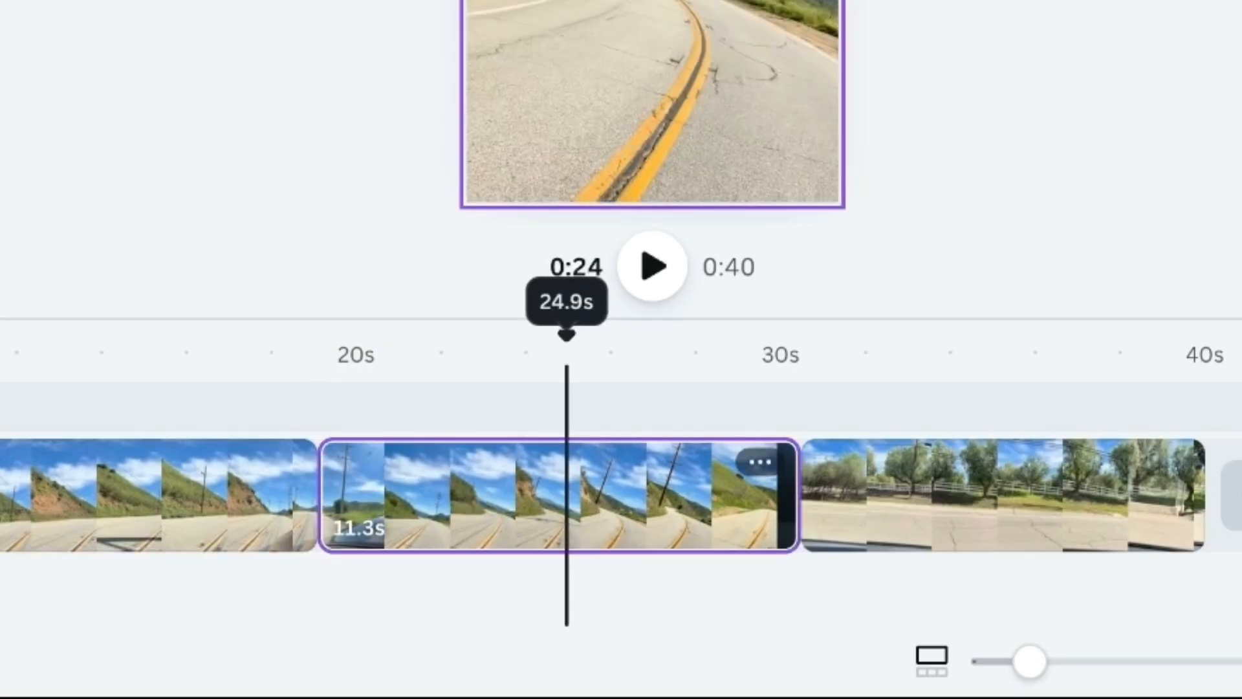
{"action": "key", "text": "Delete"}
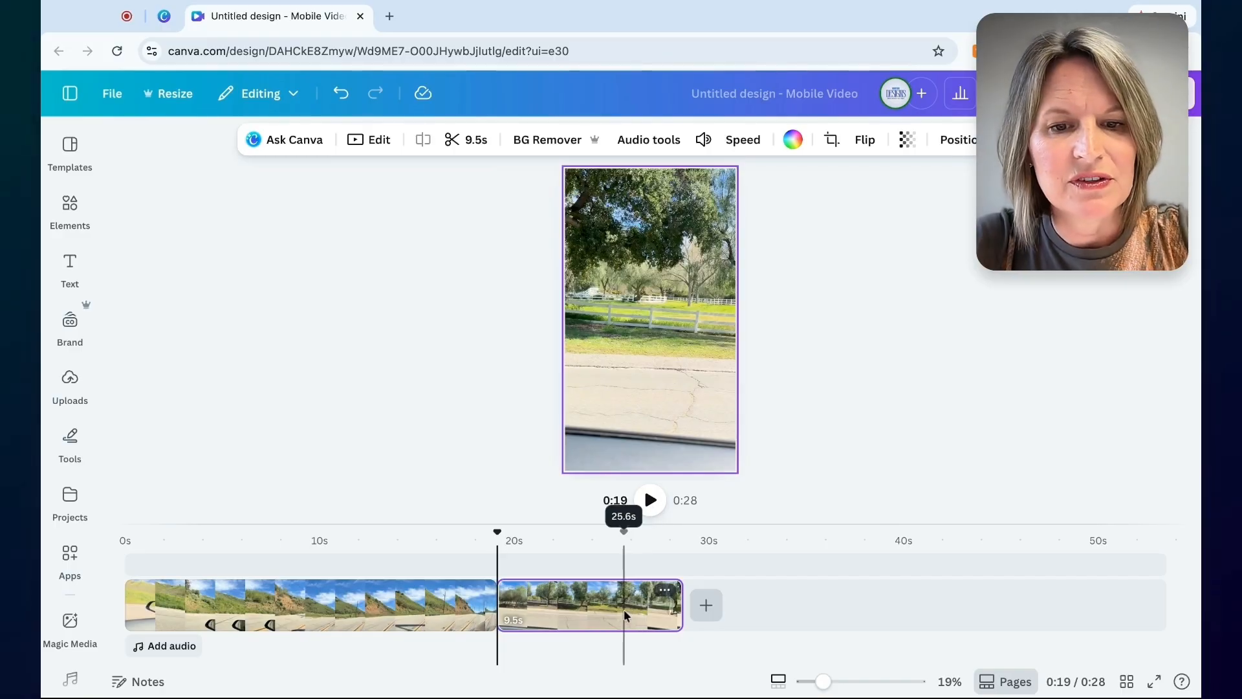
Undo the deletion, the split and the added 9.5-second clip.
{"action": "key", "text": "ctrl+z"}
{"action": "key", "text": "ctrl+z"}
{"action": "key", "text": "ctrl+z"}
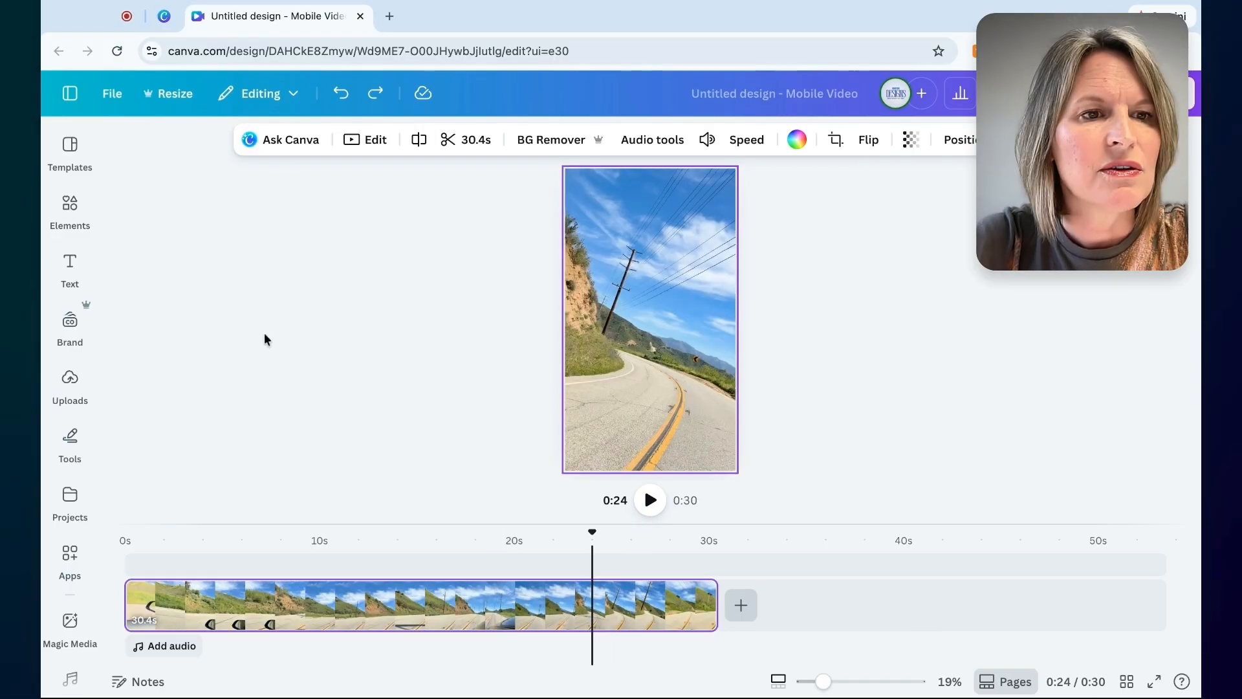
Place the 20.8-second uploaded clip on the overlay track twice, with the second copy directly following the first.
{"action": "left_click", "coordinate": [71, 381]}
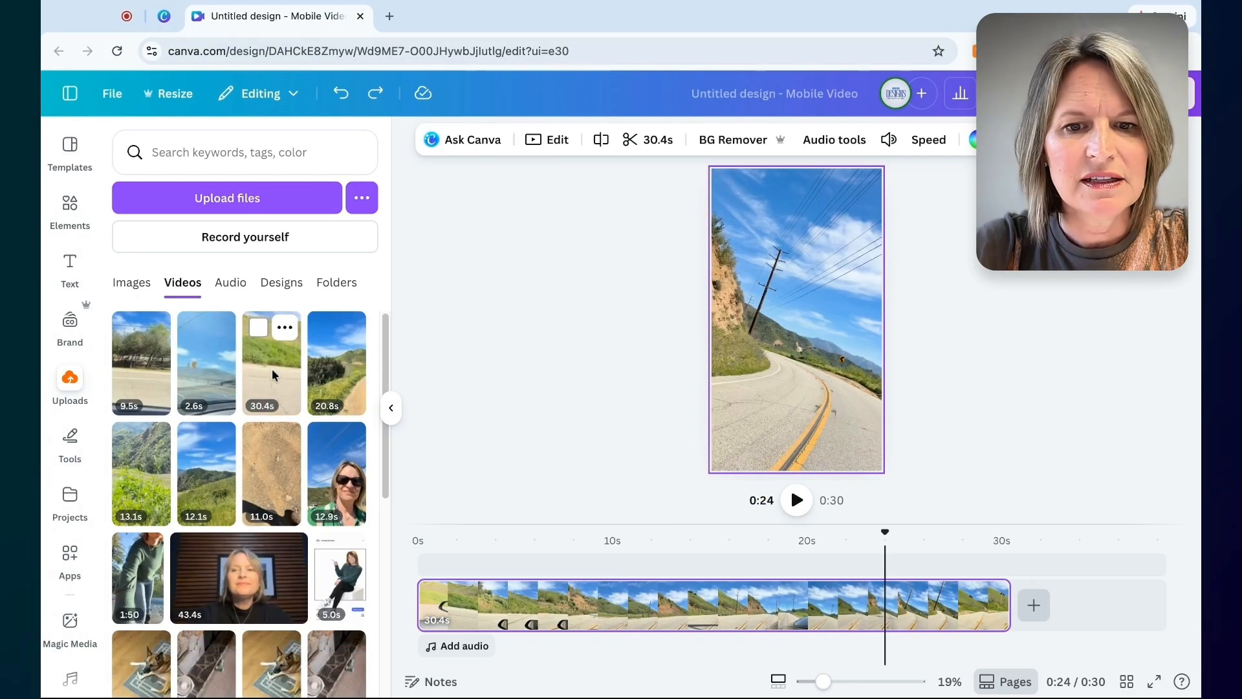
{"action": "left_click_drag", "start_coordinate": [559, 508], "coordinate": [602, 563]}
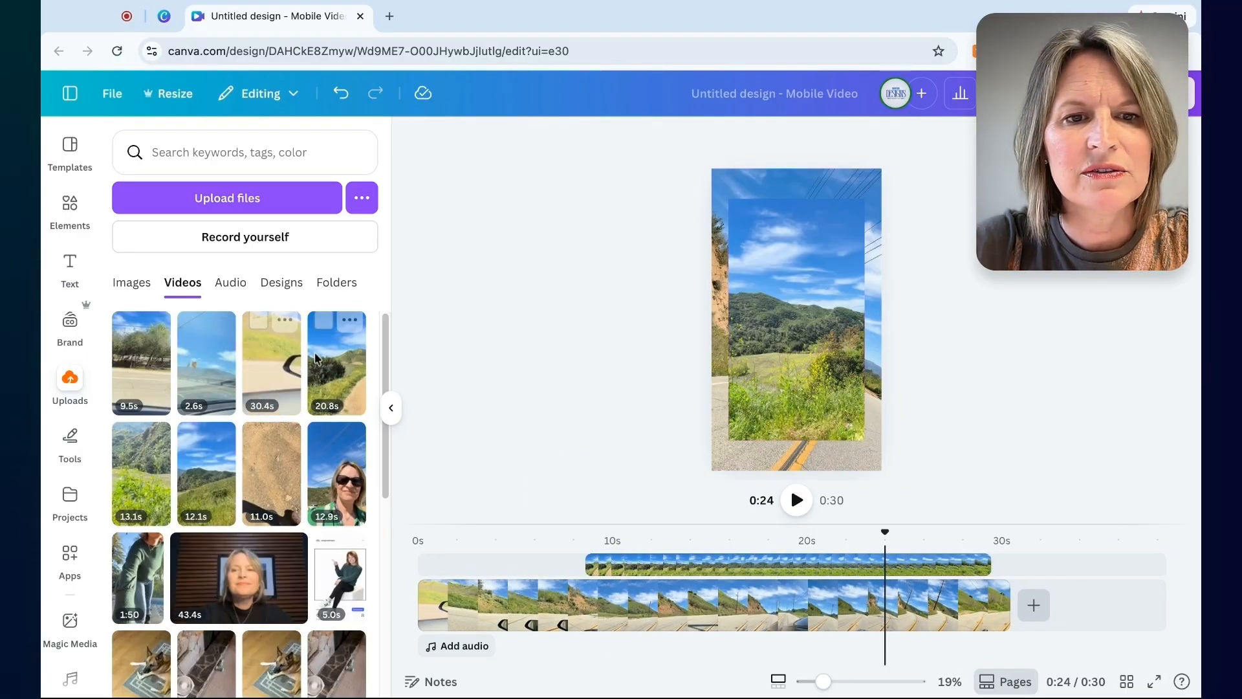
{"action": "left_click_drag", "start_coordinate": [331, 361], "coordinate": [1094, 566]}
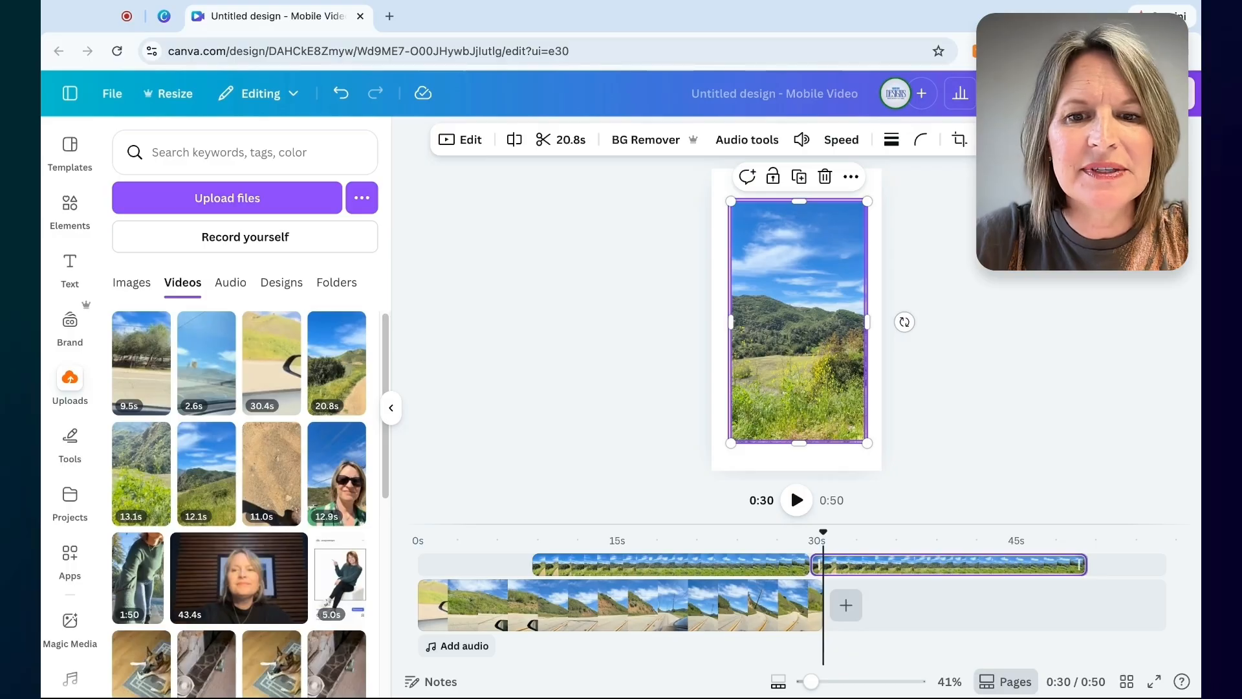
Trim the end of the first overlay clip to make it 13.5 seconds long, and clear both overlay clips.
{"action": "left_click", "coordinate": [786, 564]}
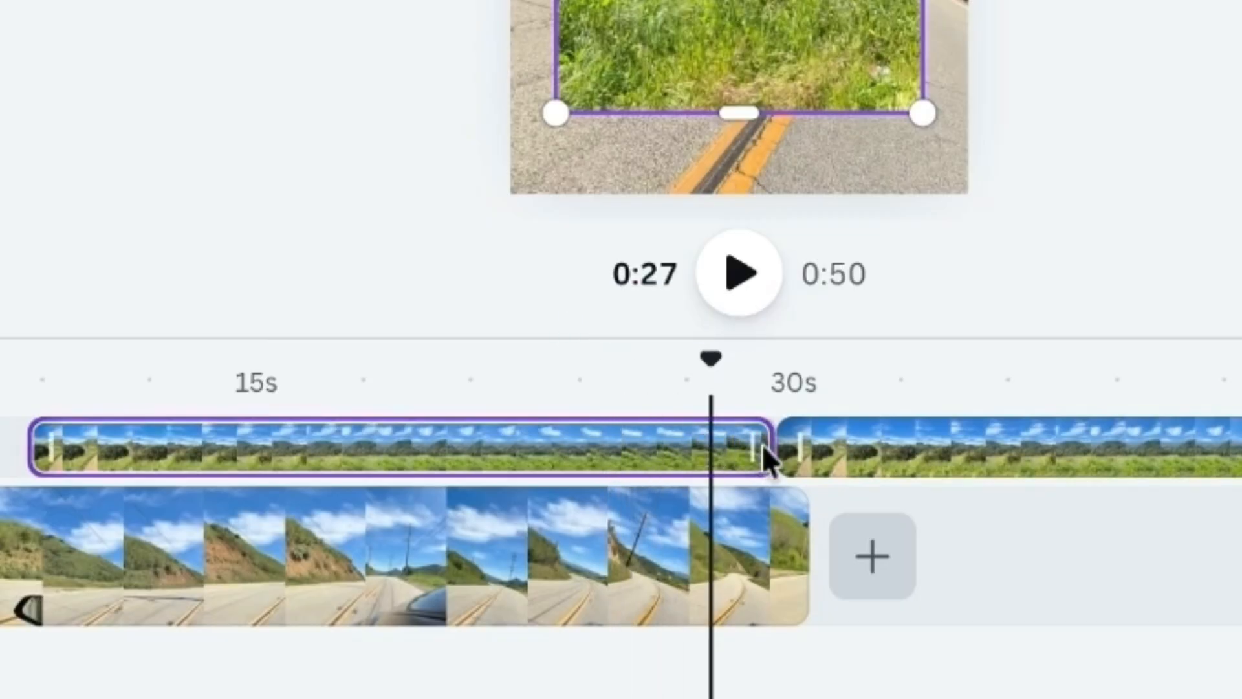
{"action": "left_click_drag", "start_coordinate": [762, 446], "coordinate": [499, 446]}
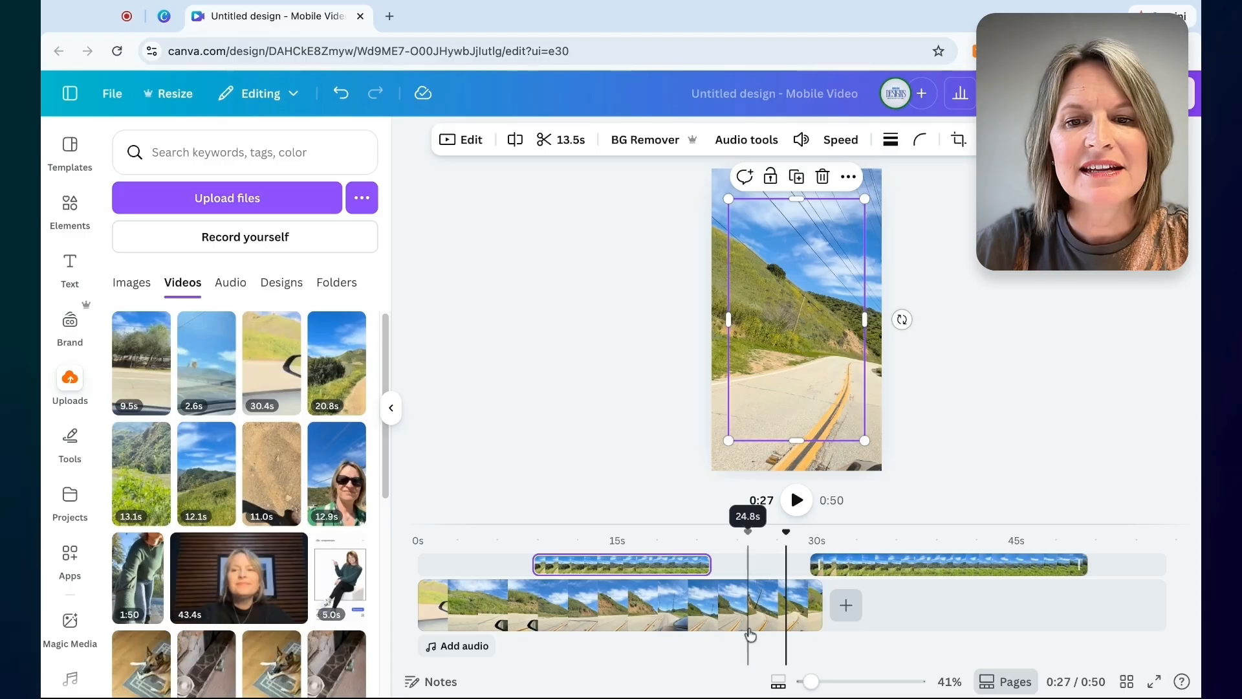
{"action": "left_click", "coordinate": [611, 585]}
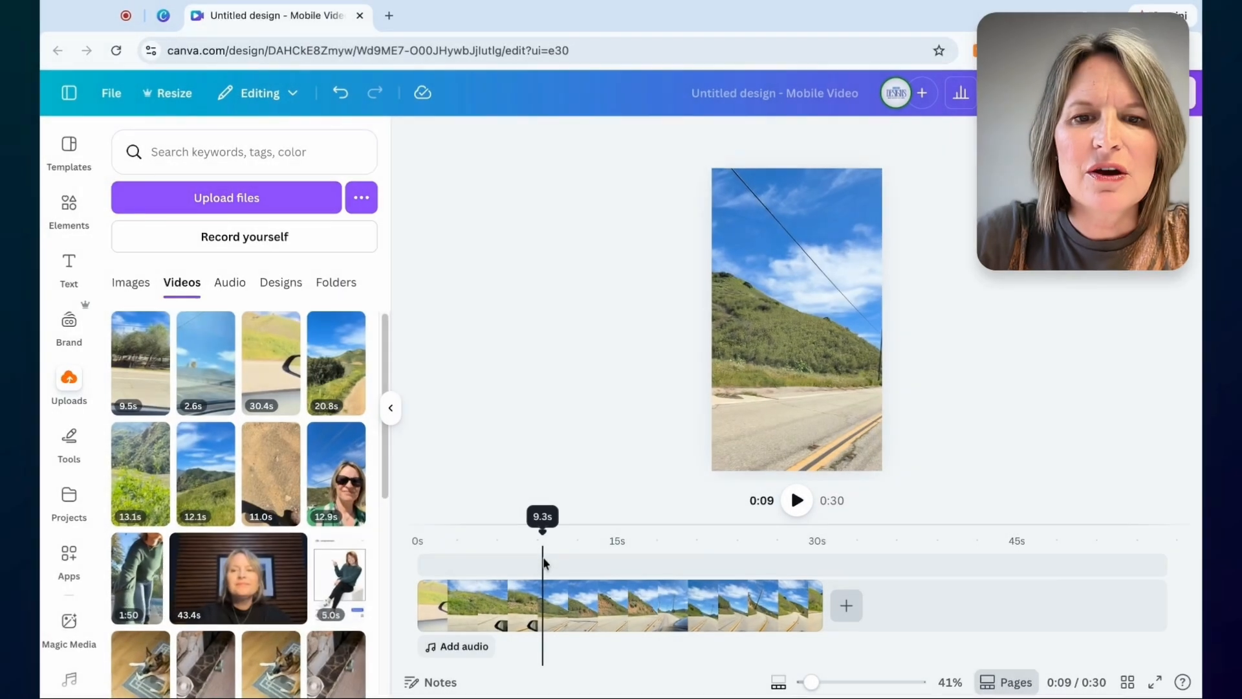
Play the video from the beginning for about 7 seconds and return the playhead to the start.
{"action": "left_click", "coordinate": [452, 545]}
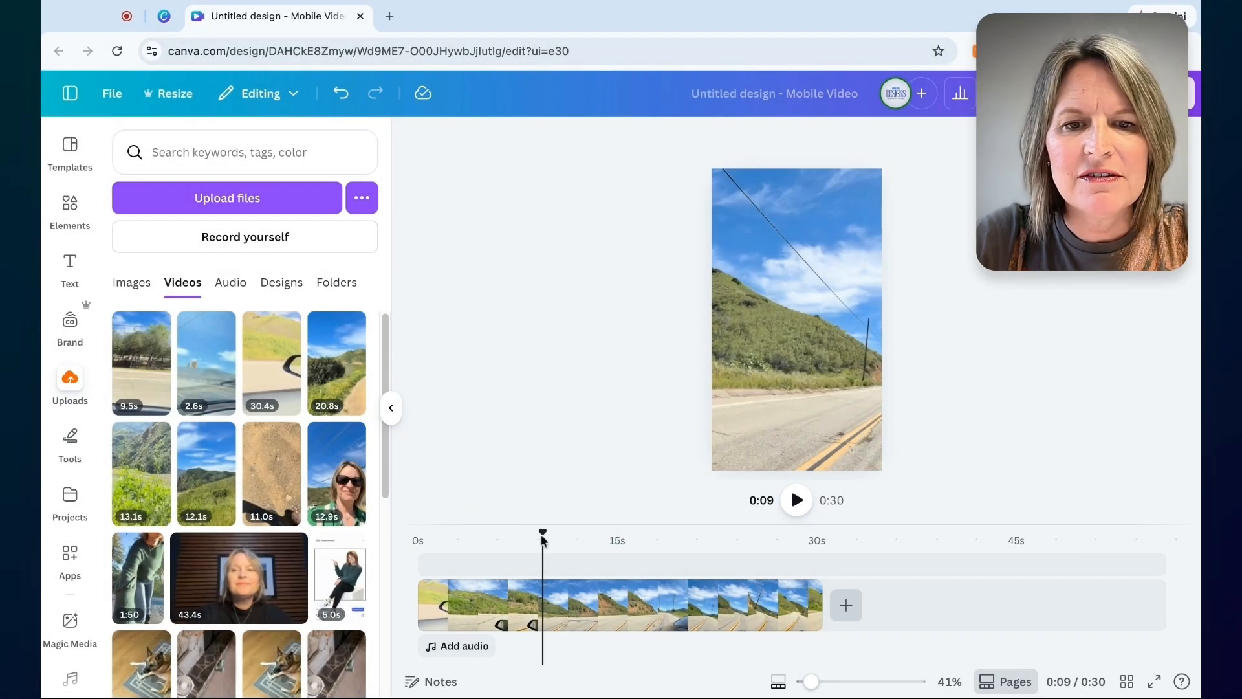
{"action": "left_click_drag", "start_coordinate": [542, 533], "coordinate": [419, 532]}
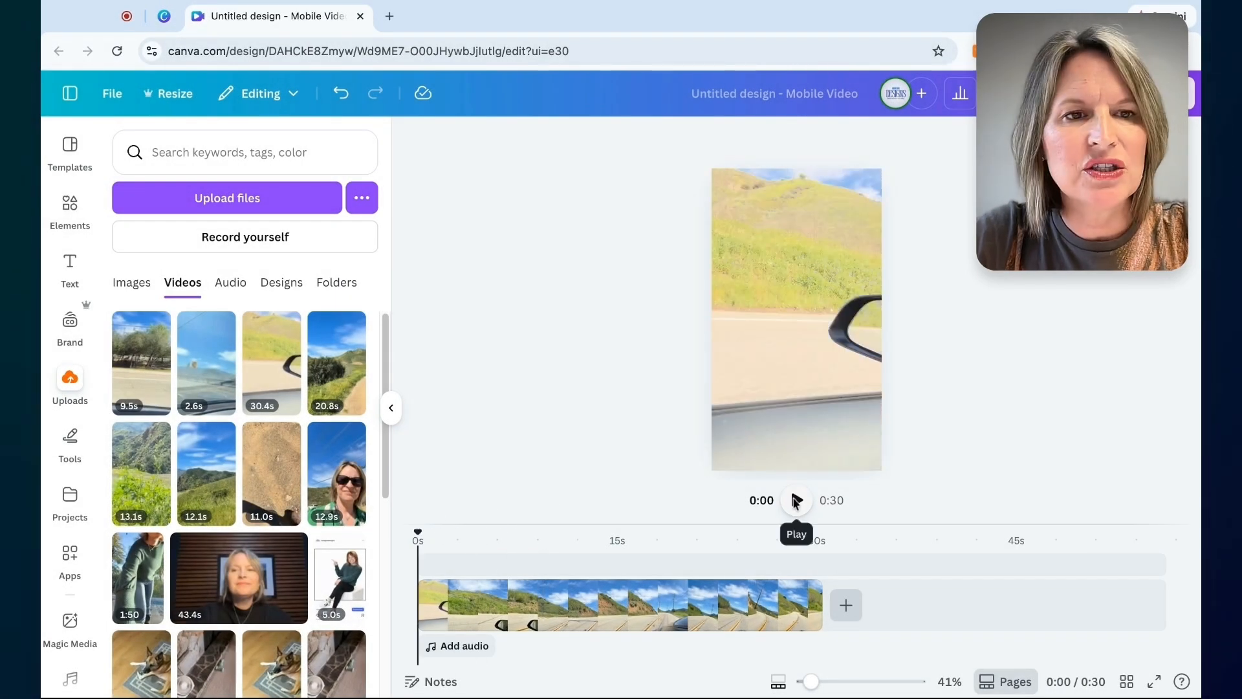
{"action": "left_click", "coordinate": [796, 501]}
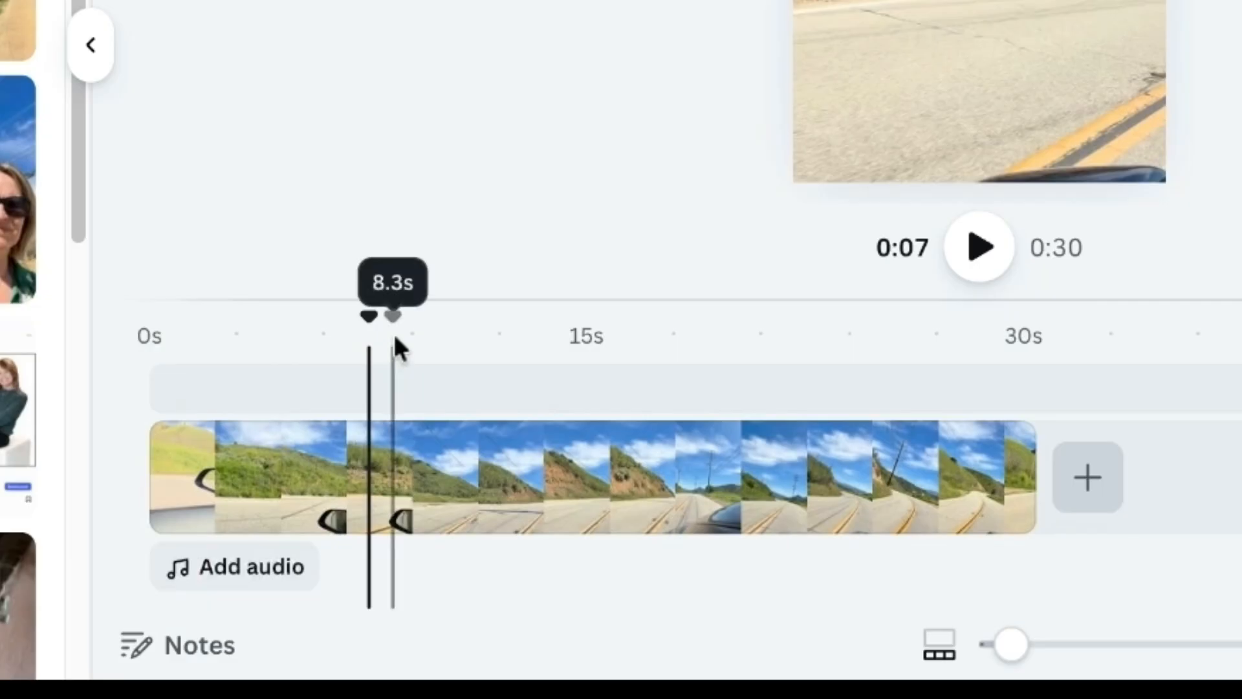
{"action": "left_click_drag", "start_coordinate": [370, 313], "coordinate": [150, 316]}
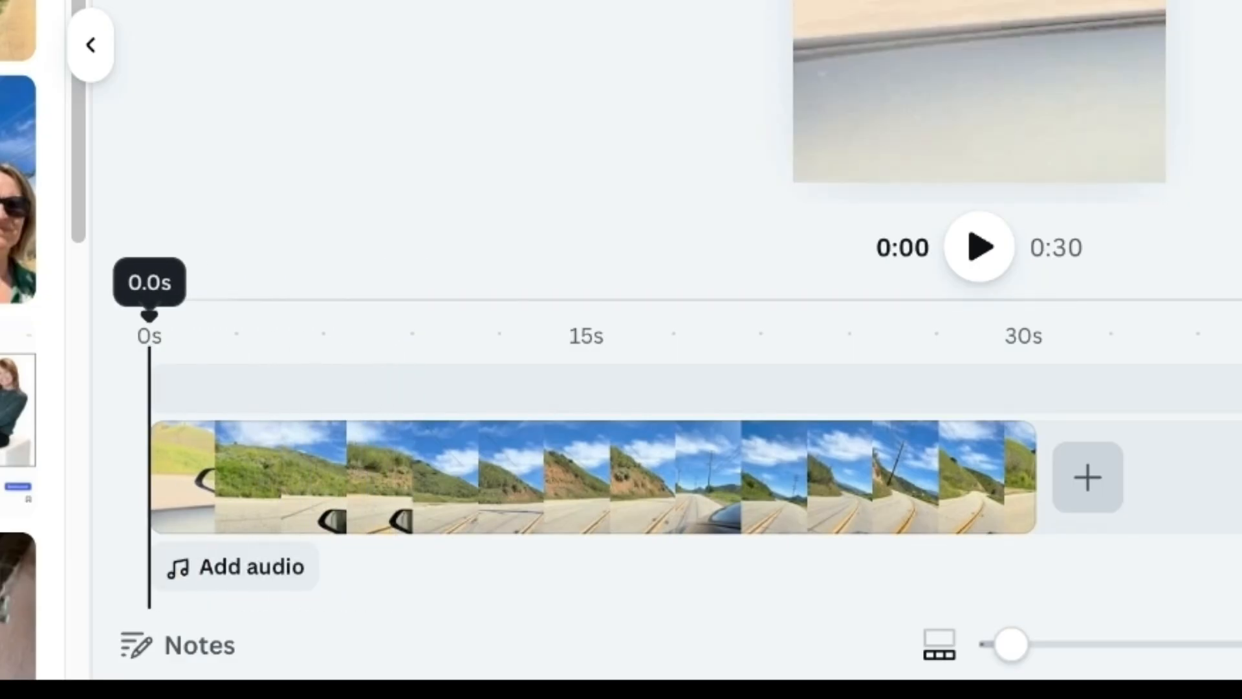
Scrub the playhead to 11.9 seconds and bring it back to 0 seconds.
{"action": "left_click", "coordinate": [500, 381]}
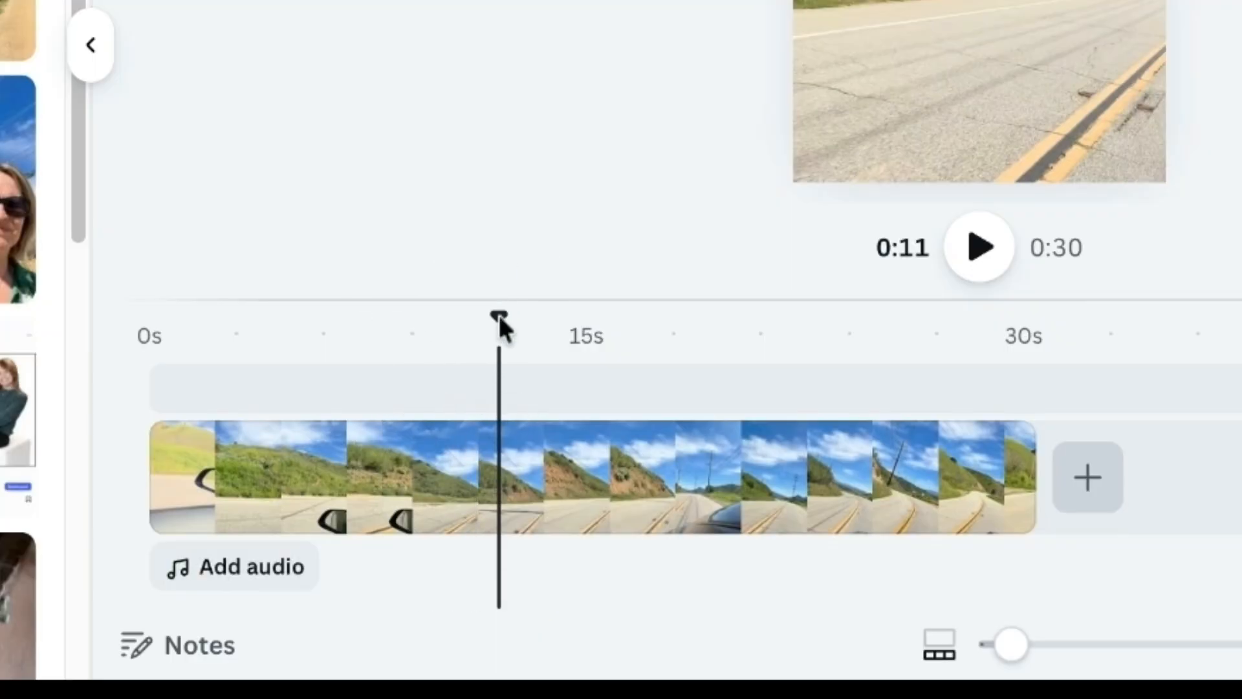
{"action": "mouse_move", "coordinate": [499, 317]}
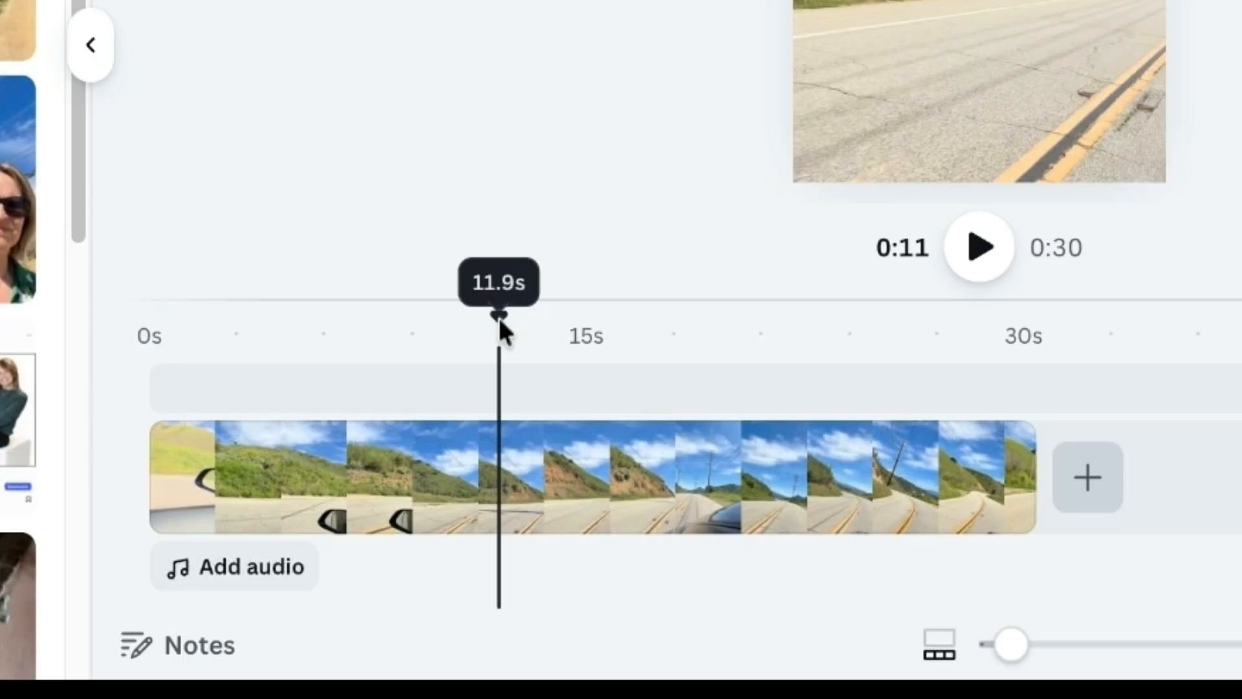
{"action": "left_click_drag", "start_coordinate": [499, 317], "coordinate": [150, 317]}
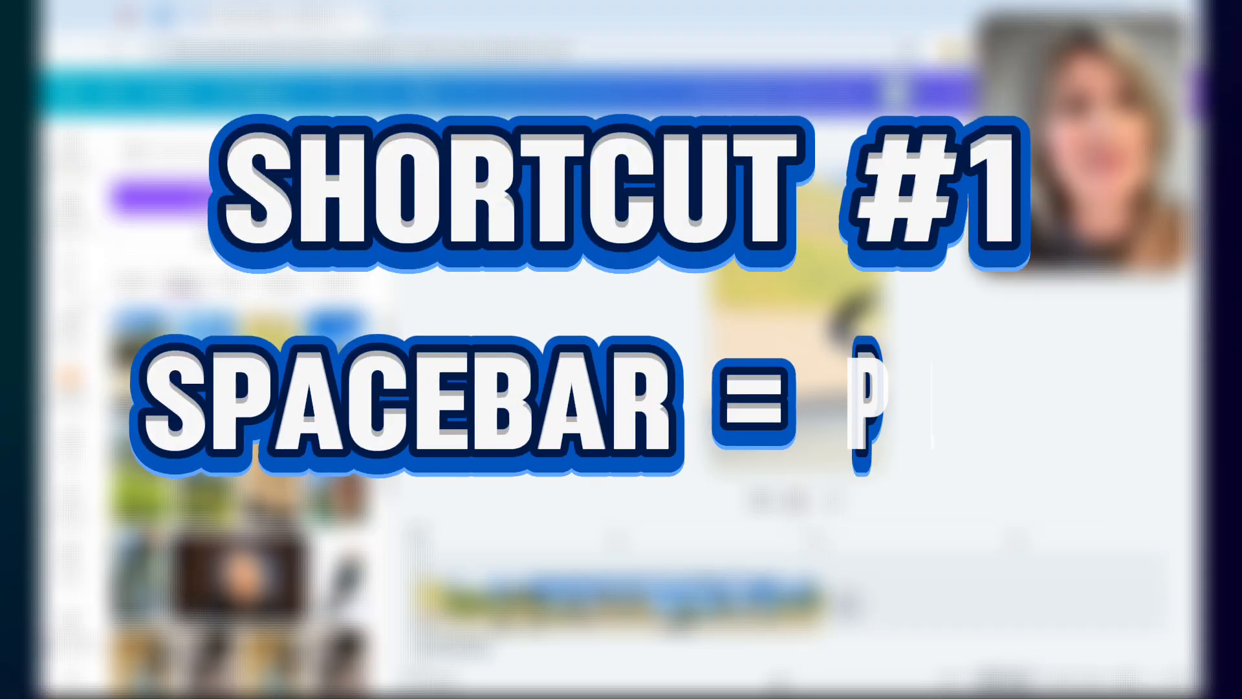
Play the clip, position the playhead at about 4 seconds, and trim the clip's beginning to that point, leaving 26.3 seconds.
{"action": "key", "text": "space"}
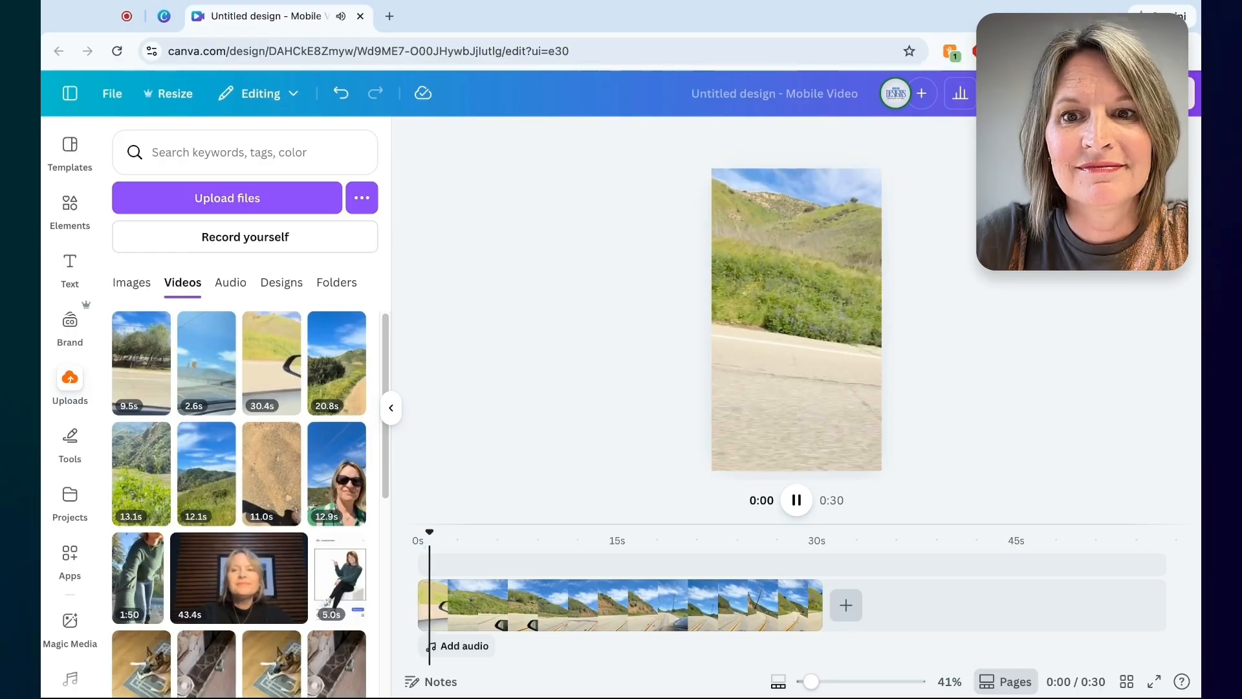
{"action": "left_click", "coordinate": [502, 537]}
{"action": "left_click_drag", "start_coordinate": [502, 536], "coordinate": [483, 534]}
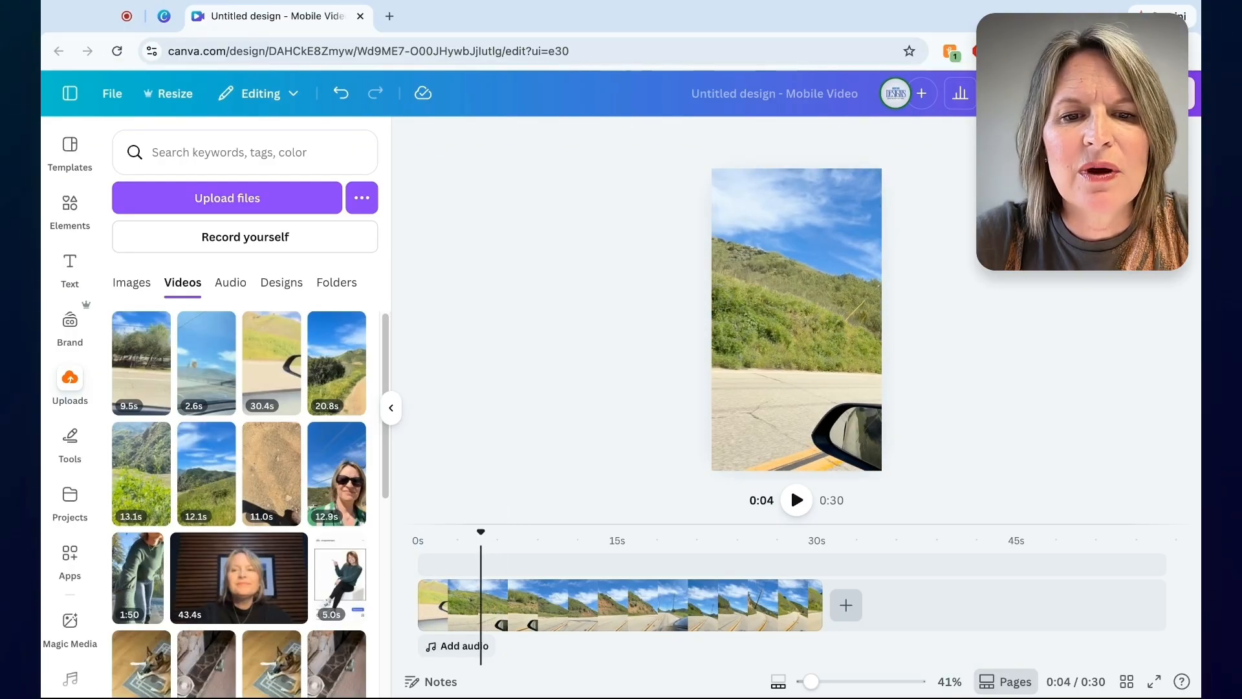
{"action": "left_click", "coordinate": [474, 602]}
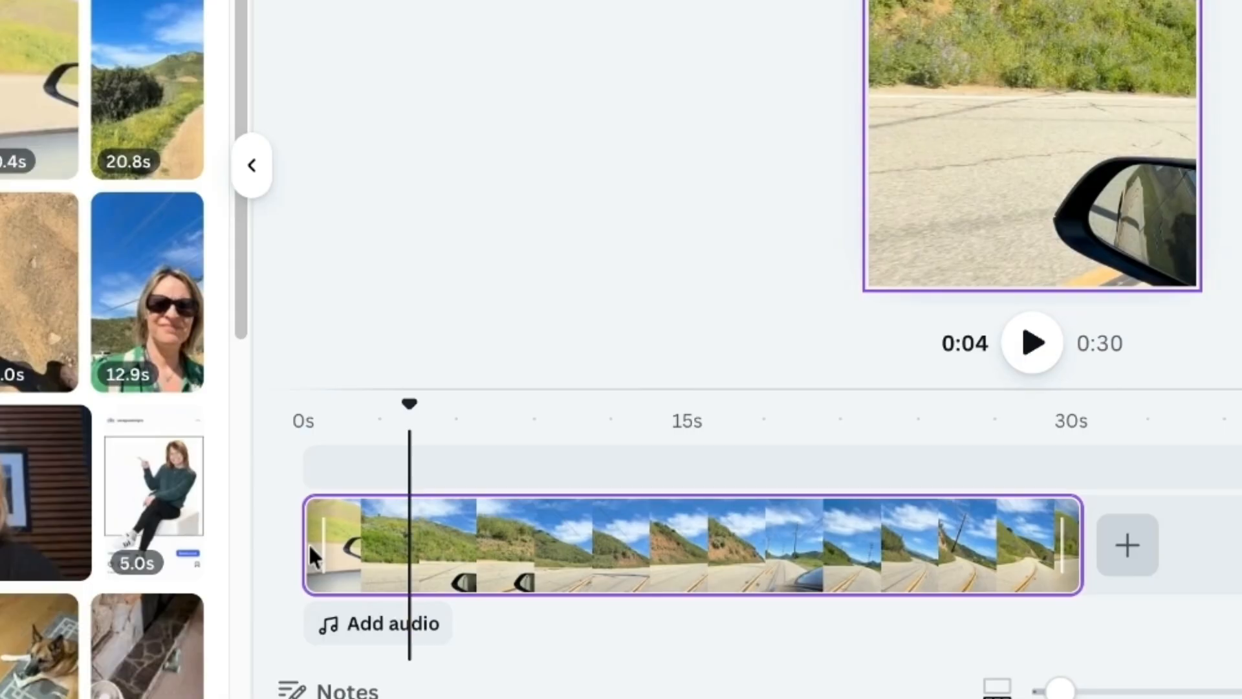
{"action": "left_click_drag", "start_coordinate": [308, 543], "coordinate": [409, 543]}
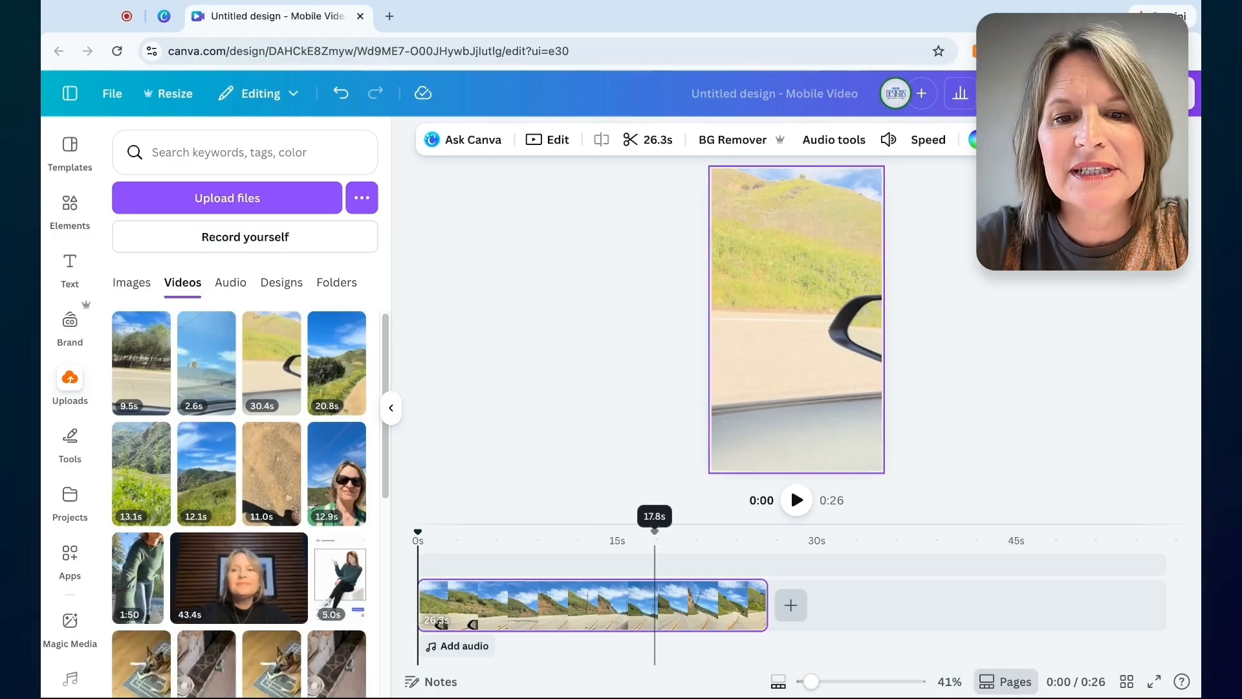
Play the 26.3-second clip, position the playhead at about 5.2 seconds, and split the clip there.
{"action": "key", "text": "space"}
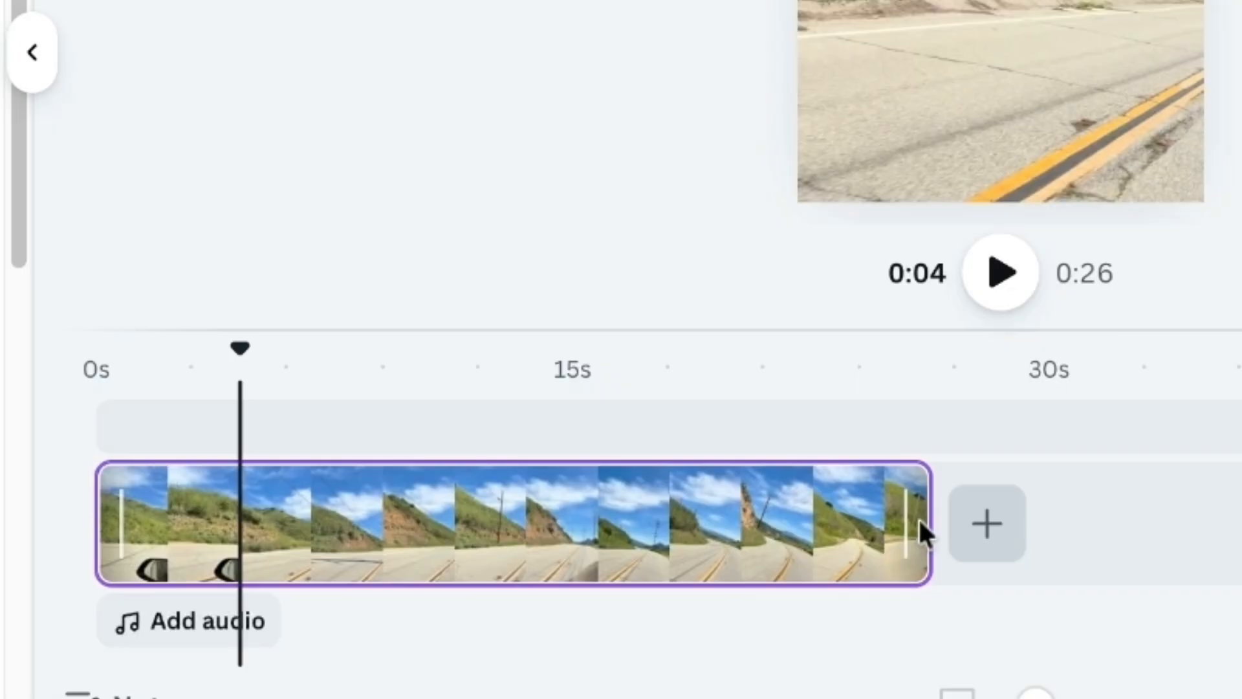
{"action": "mouse_move", "coordinate": [918, 518]}
{"action": "left_mouse_down"}
{"action": "mouse_move", "coordinate": [465, 518]}
{"action": "mouse_move", "coordinate": [918, 518]}
{"action": "left_mouse_up"}
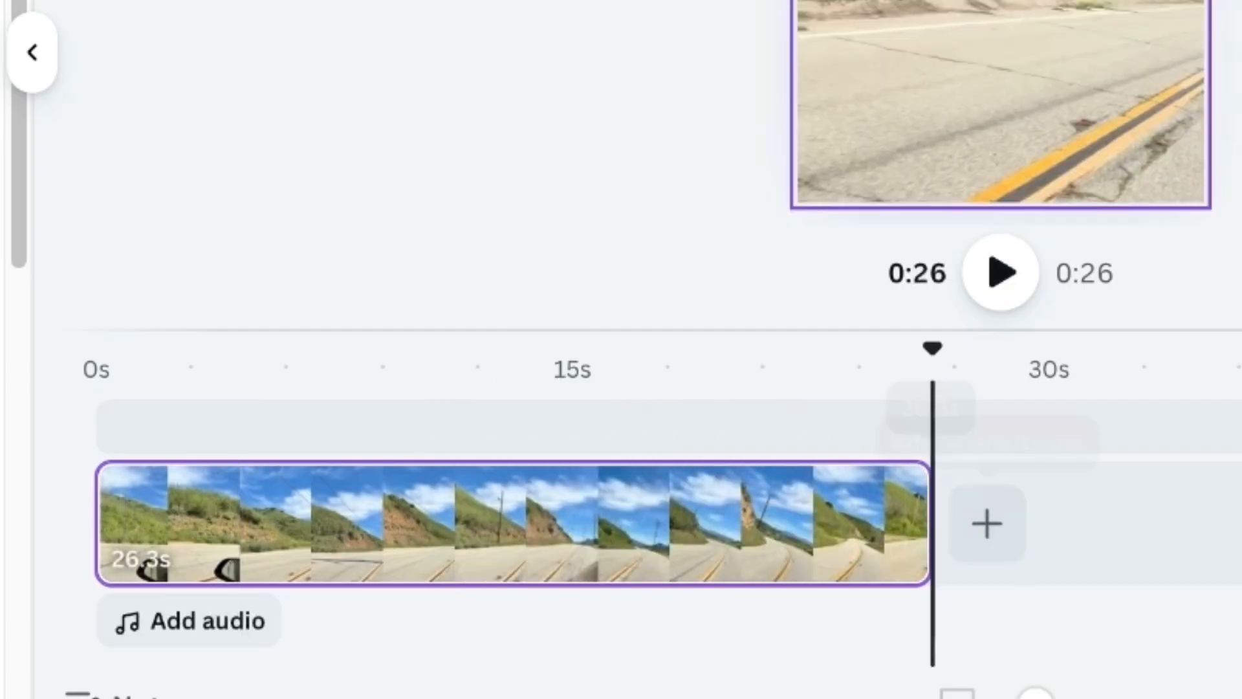
{"action": "left_click", "coordinate": [251, 352]}
{"action": "key", "text": "space"}
{"action": "key", "text": "space"}
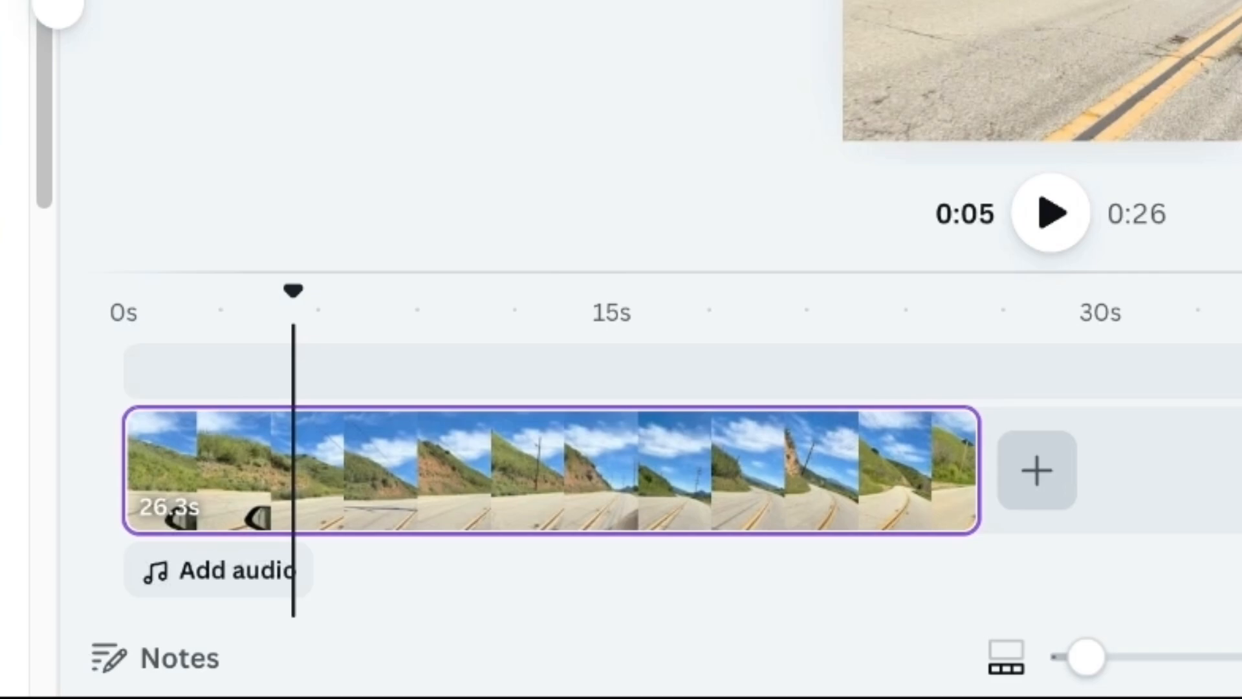
{"action": "key", "text": "s"}
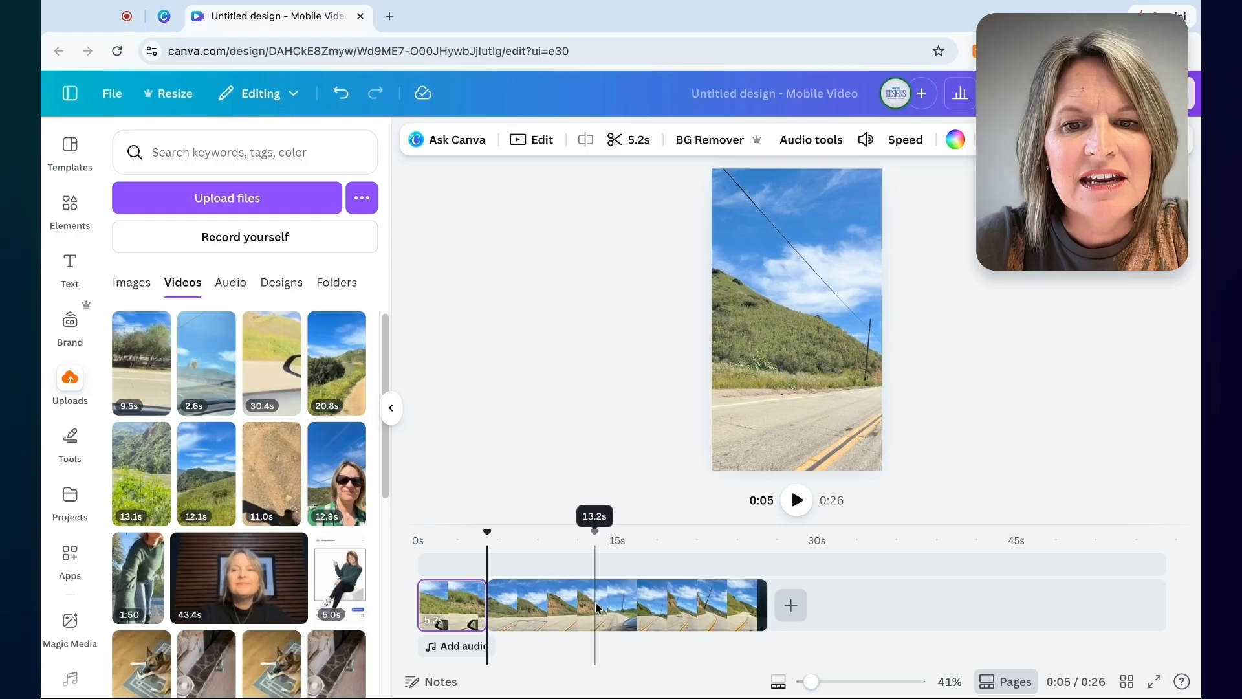
Move the 21.1-second second part off the main track onto the overlay track, starting at about 58.5 seconds, and deselect it.
{"action": "left_click", "coordinate": [558, 453]}
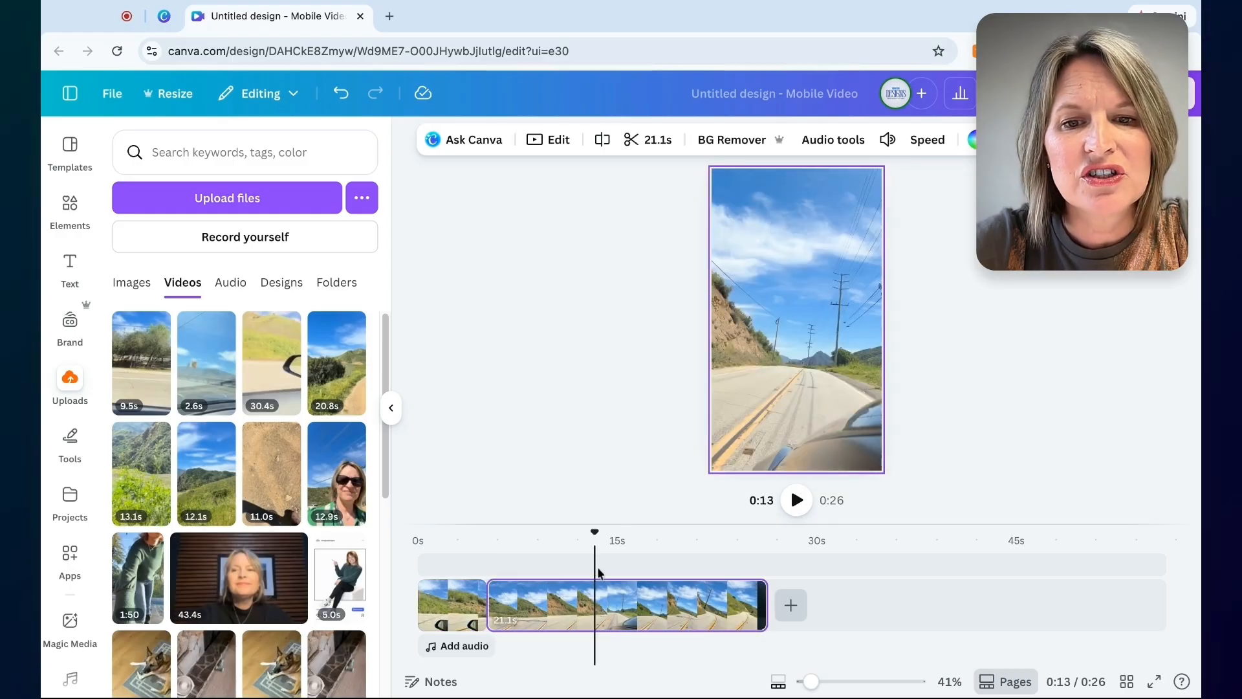
{"action": "left_click_drag", "start_coordinate": [596, 533], "coordinate": [599, 534]}
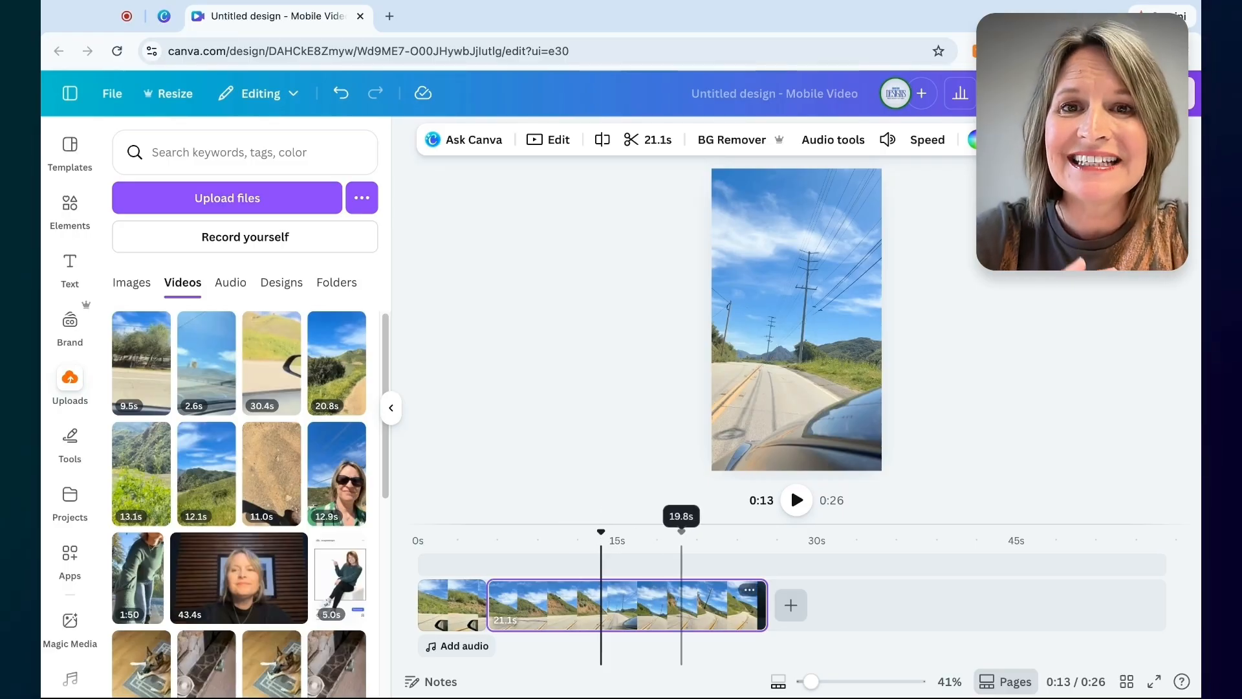
{"action": "left_click_drag", "start_coordinate": [654, 607], "coordinate": [653, 600]}
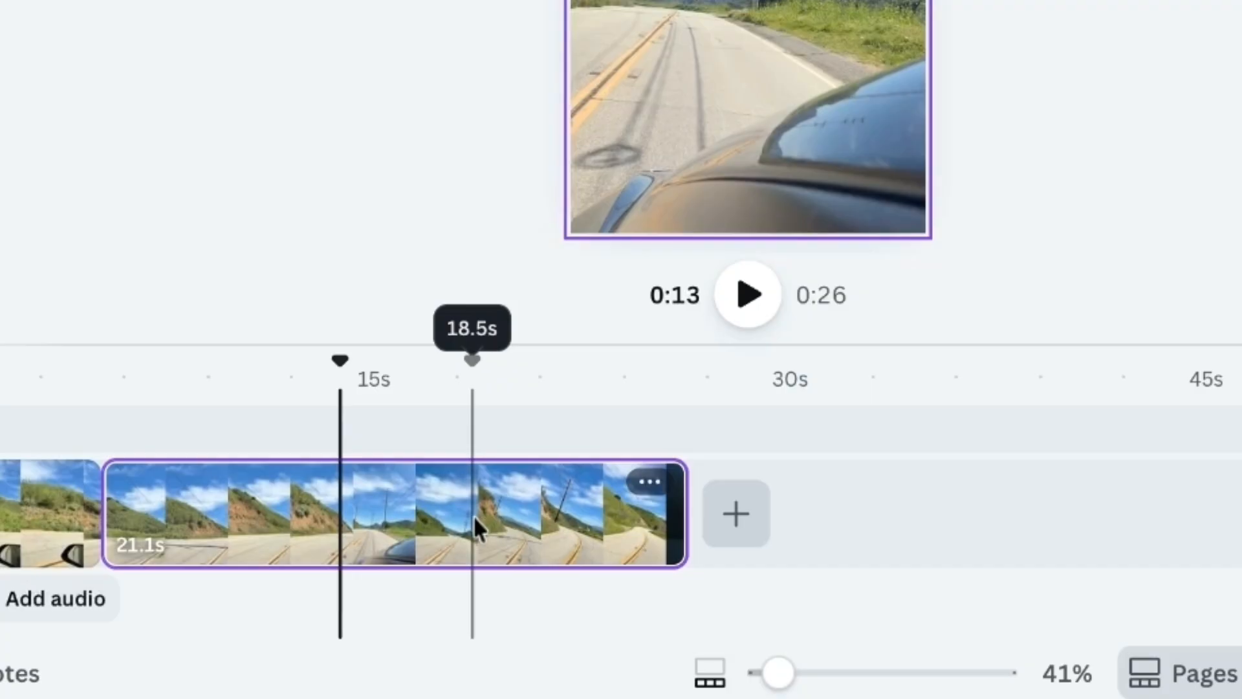
{"action": "left_click_drag", "start_coordinate": [473, 515], "coordinate": [1239, 431]}
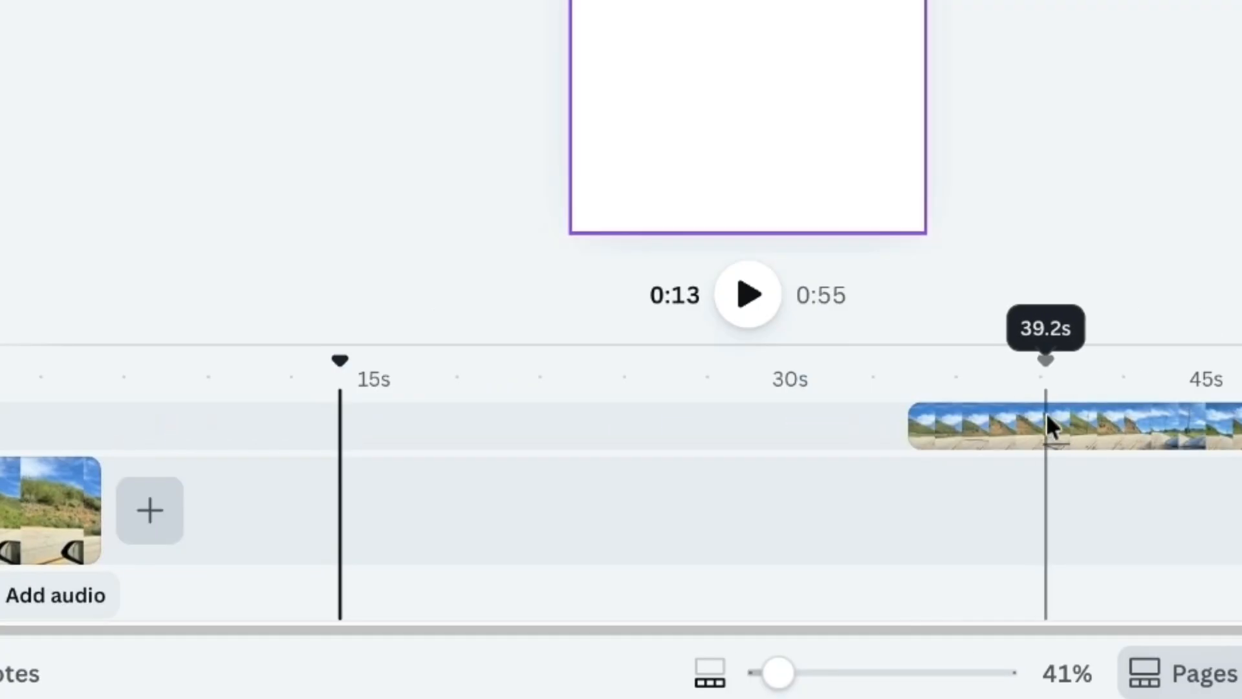
{"action": "left_click_drag", "start_coordinate": [1039, 421], "coordinate": [1241, 414]}
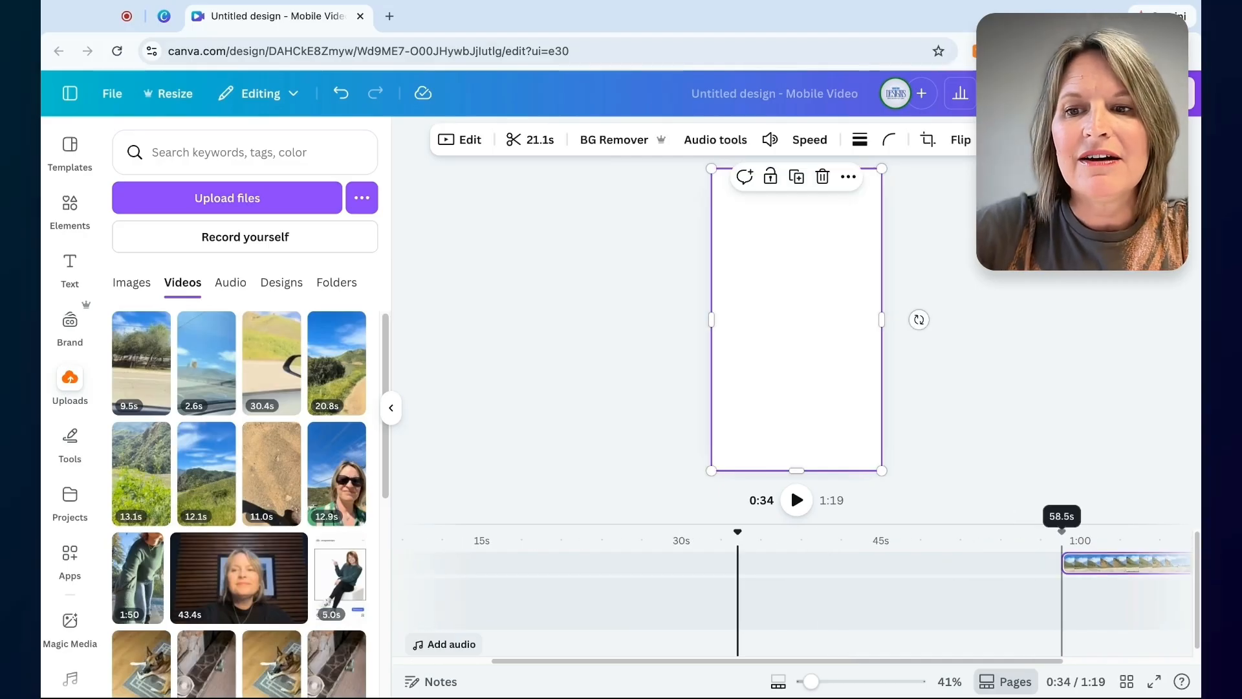
{"action": "left_click", "coordinate": [1047, 483]}
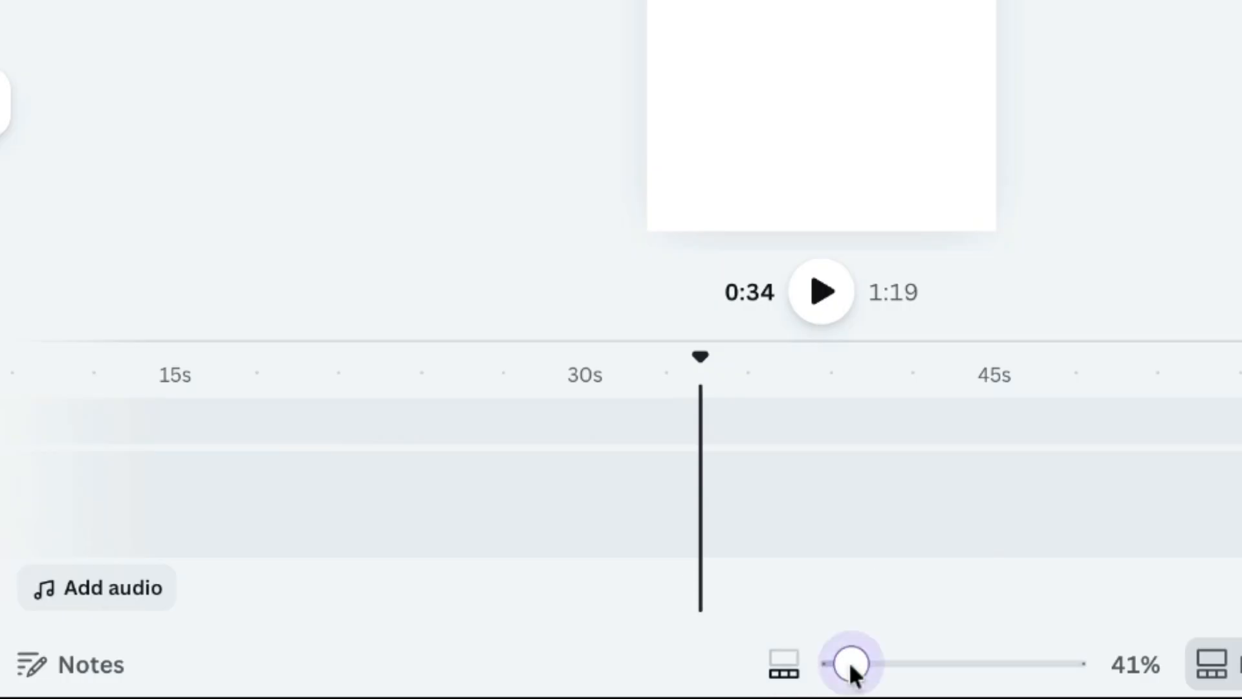
Zoom the timeline out to 10% and back in to 50%, and look through the track from end to start.
{"action": "left_click_drag", "start_coordinate": [850, 667], "coordinate": [847, 664]}
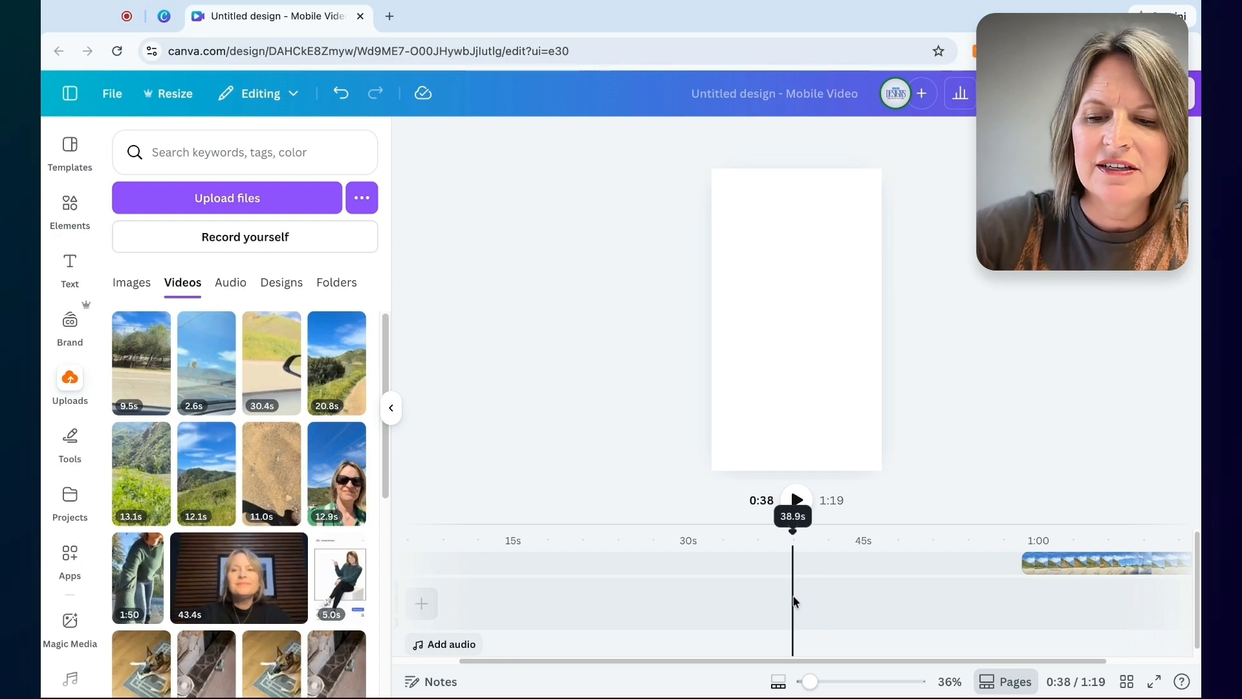
{"action": "left_click_drag", "start_coordinate": [809, 682], "coordinate": [805, 681]}
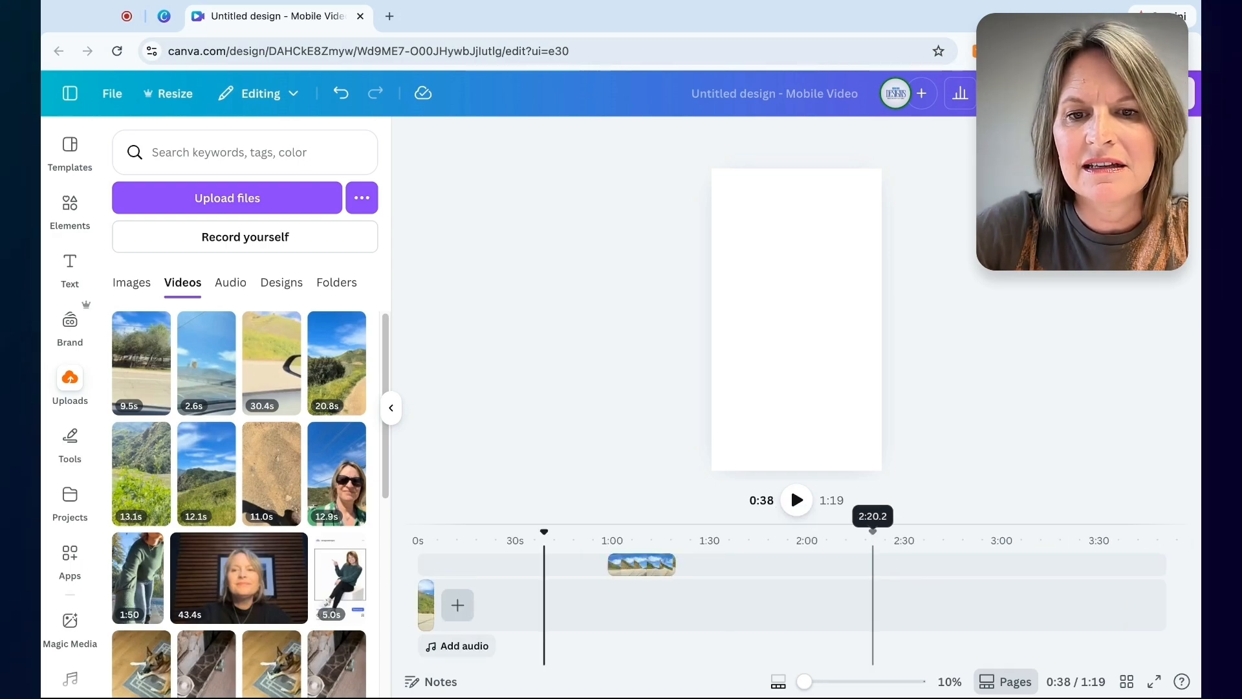
{"action": "key", "text": "super+plus"}
{"action": "key", "text": "super+plus"}
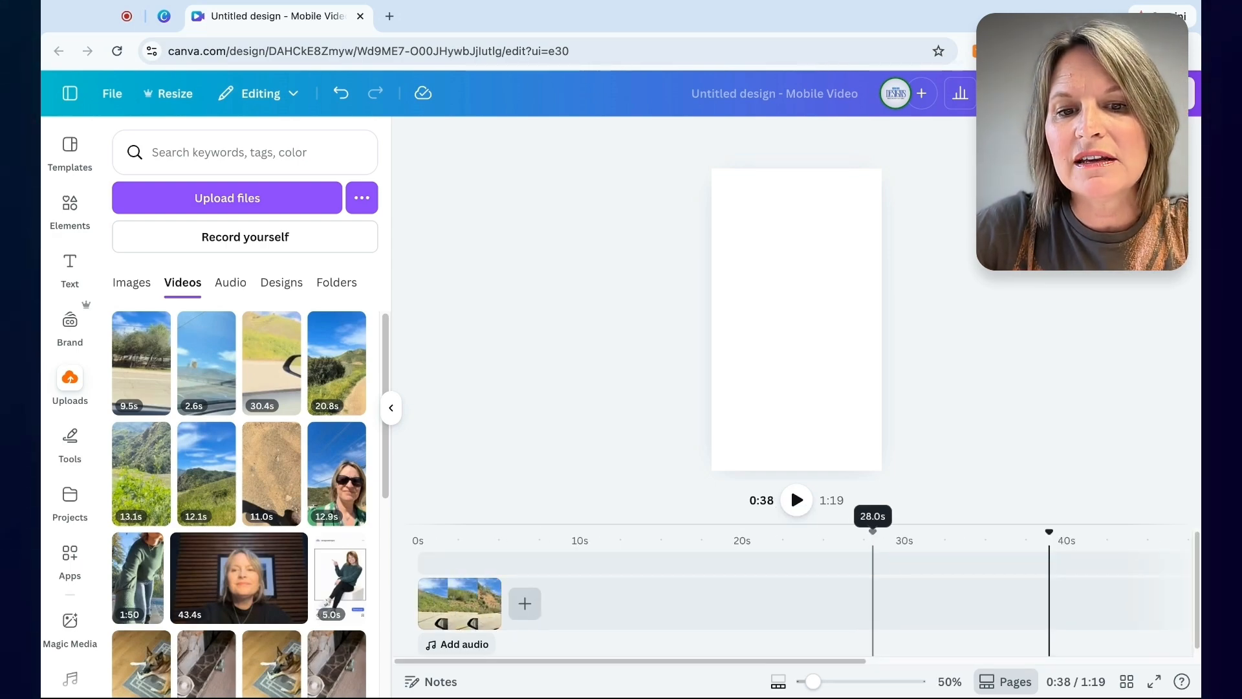
{"action": "scroll", "coordinate": [778, 658], "scroll_direction": "right", "scroll_amount": 10}
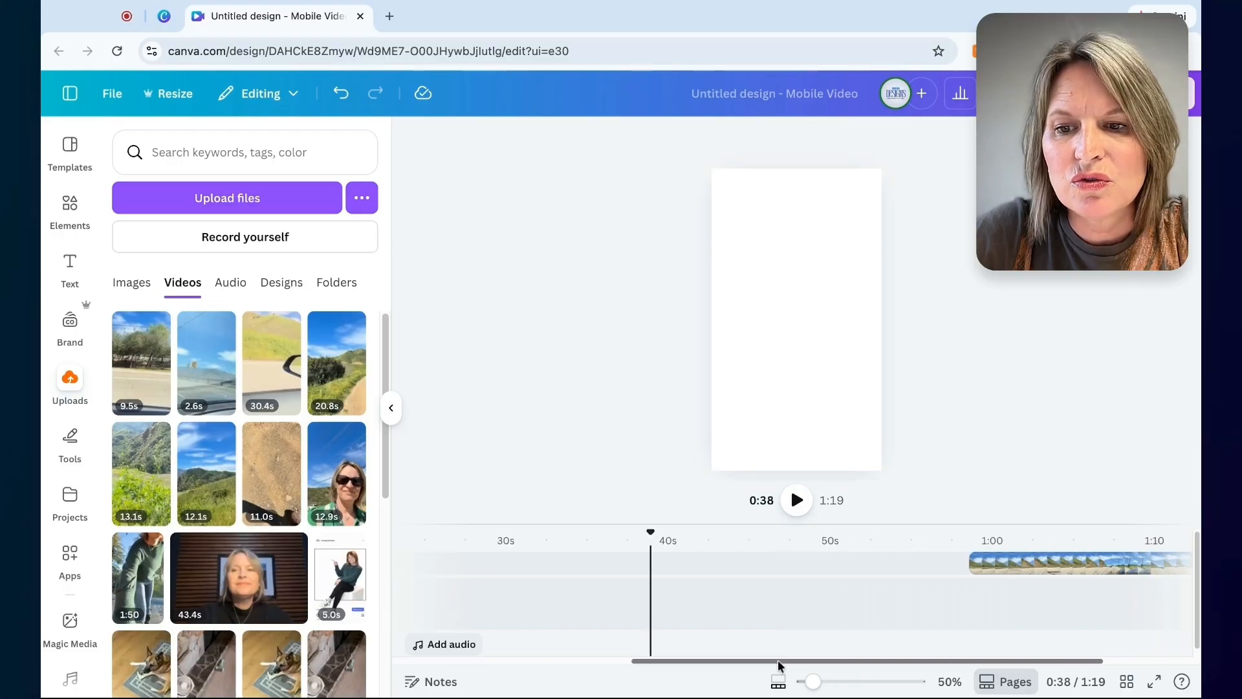
{"action": "scroll", "coordinate": [778, 659], "scroll_direction": "left", "scroll_amount": 10}
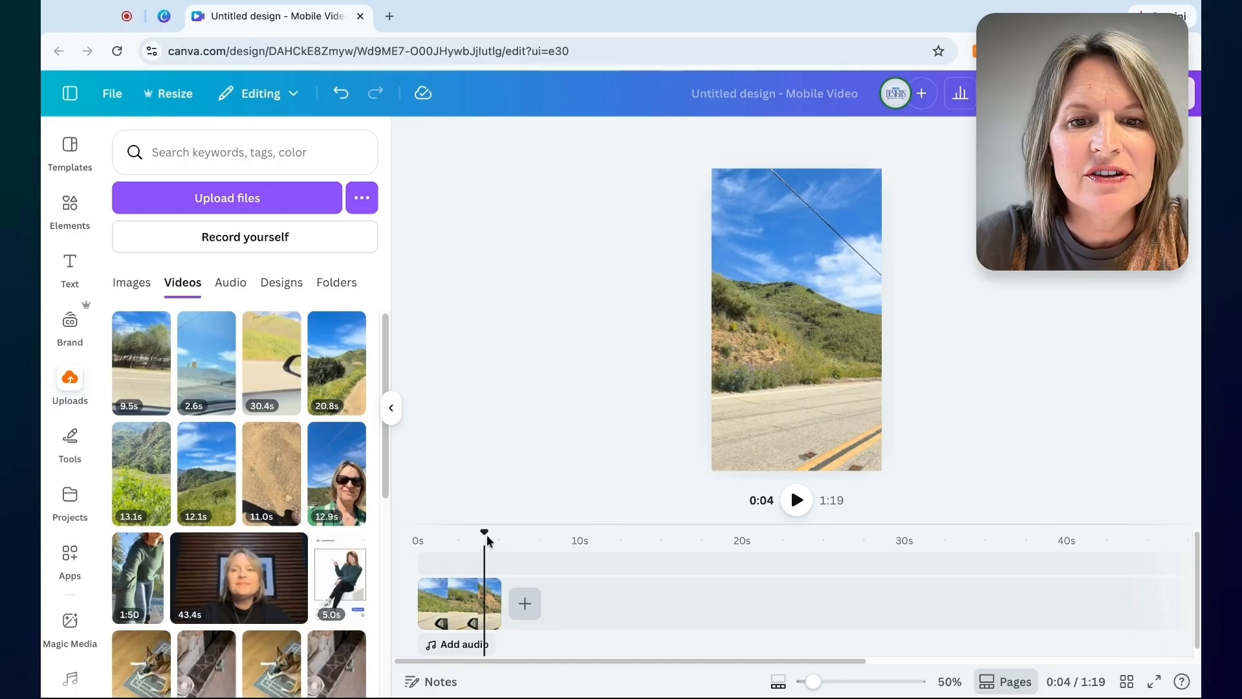
Play the opening clip, position the playhead at about 3 seconds, and trim the clip's end there so it lasts 3.3 seconds.
{"action": "key", "text": "space"}
{"action": "left_click_drag", "start_coordinate": [486, 533], "coordinate": [464, 532]}
{"action": "key", "text": "space"}
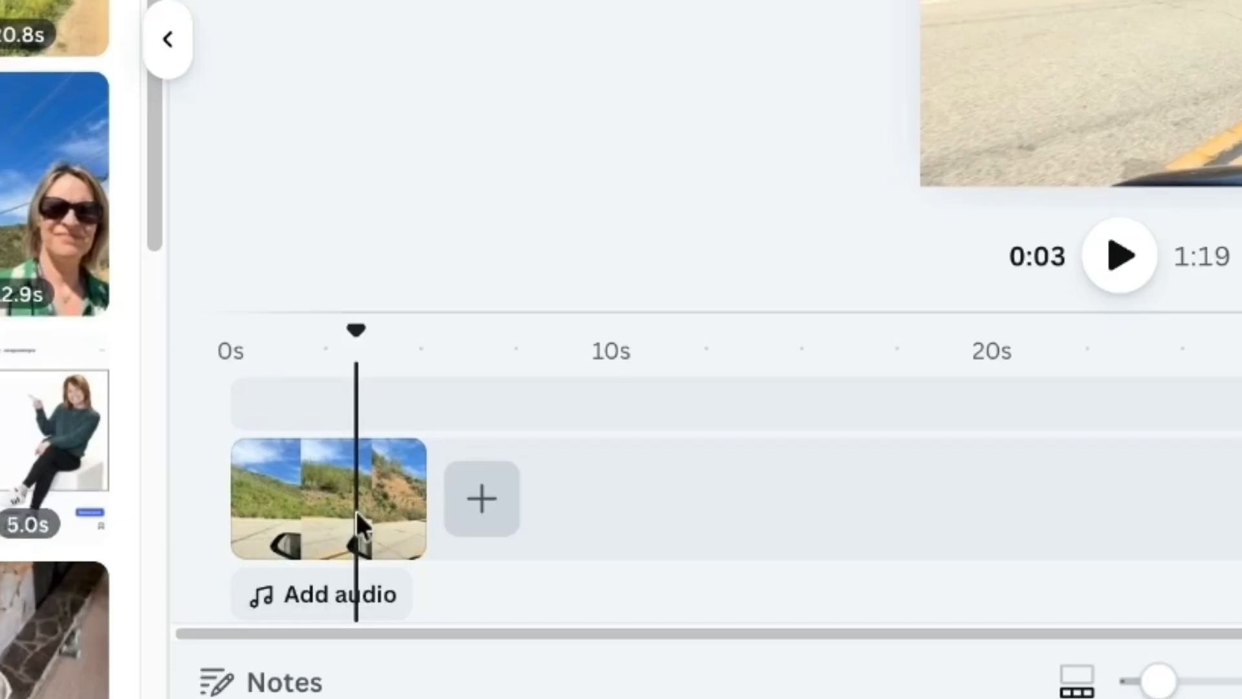
{"action": "left_click", "coordinate": [472, 615]}
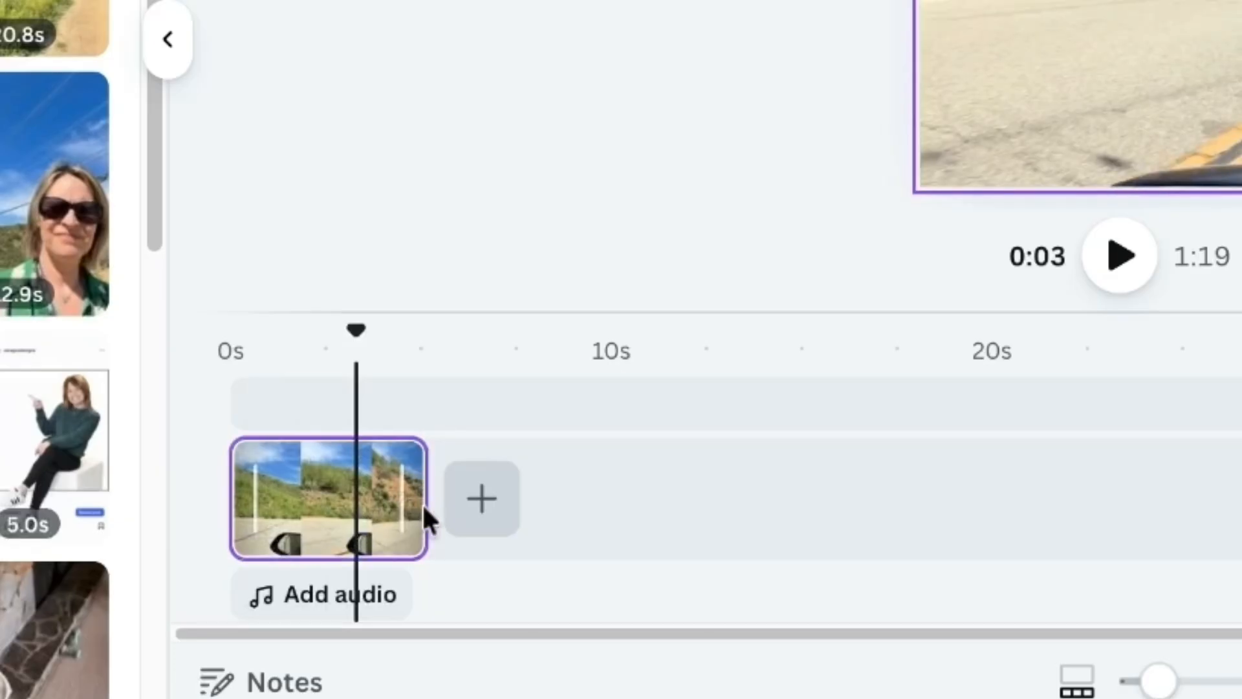
{"action": "left_click_drag", "start_coordinate": [424, 504], "coordinate": [354, 492]}
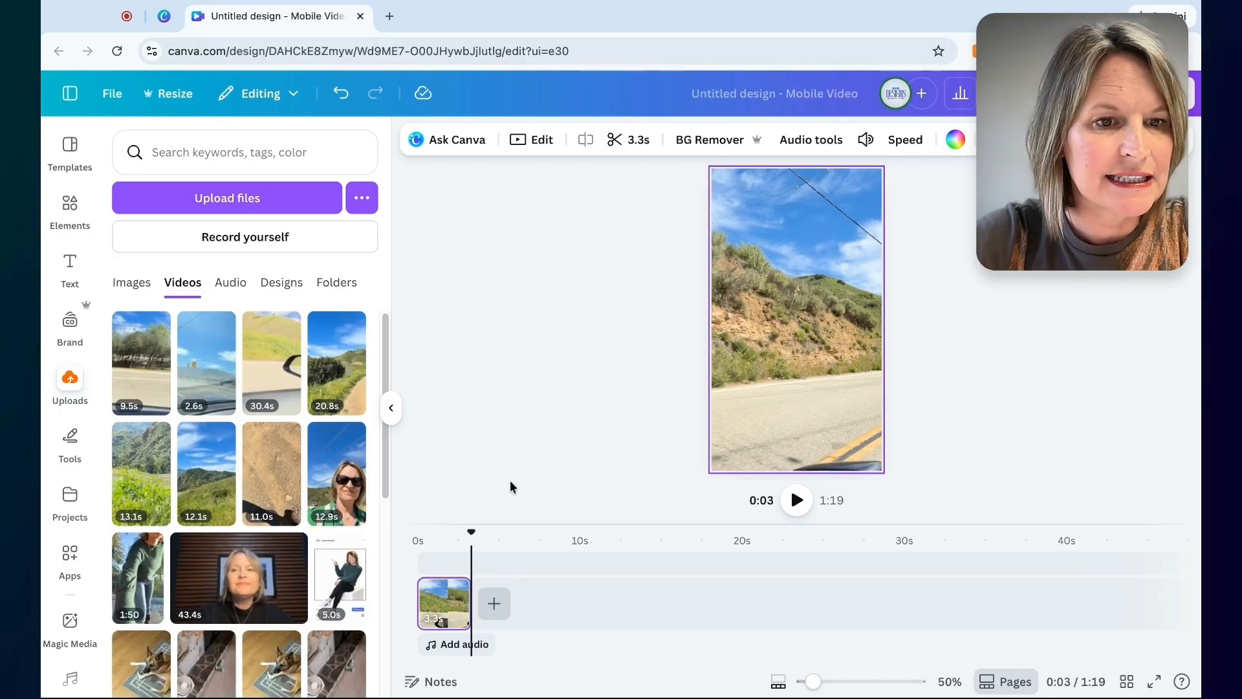
Add the 11.0-second dirt path video after the first clip and trim its end to make it 9.1 seconds long.
{"action": "mouse_move", "coordinate": [264, 473]}
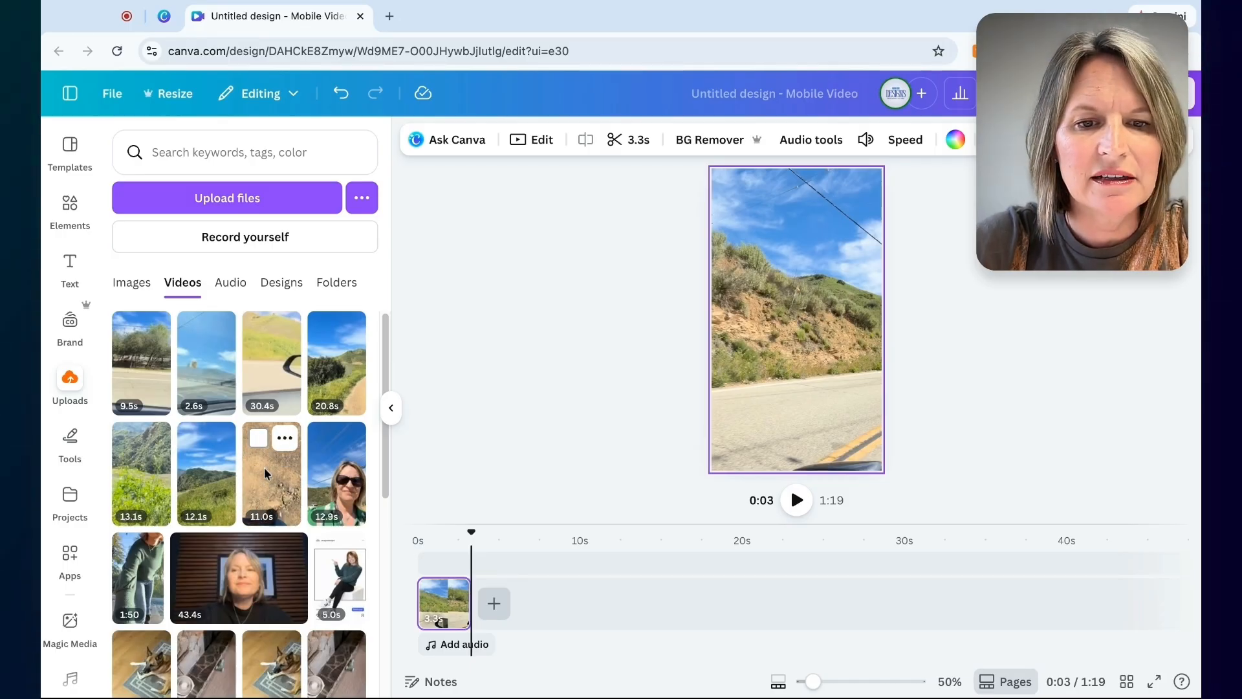
{"action": "left_click_drag", "start_coordinate": [264, 467], "coordinate": [479, 589]}
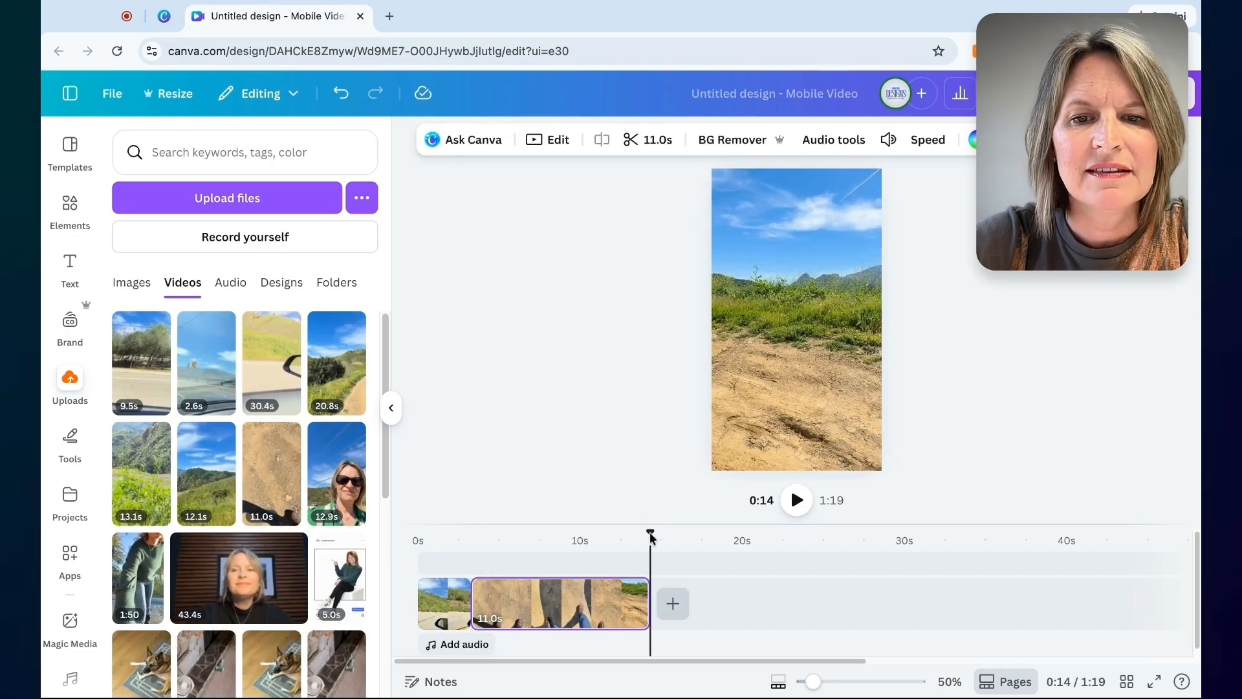
{"action": "key", "text": "space"}
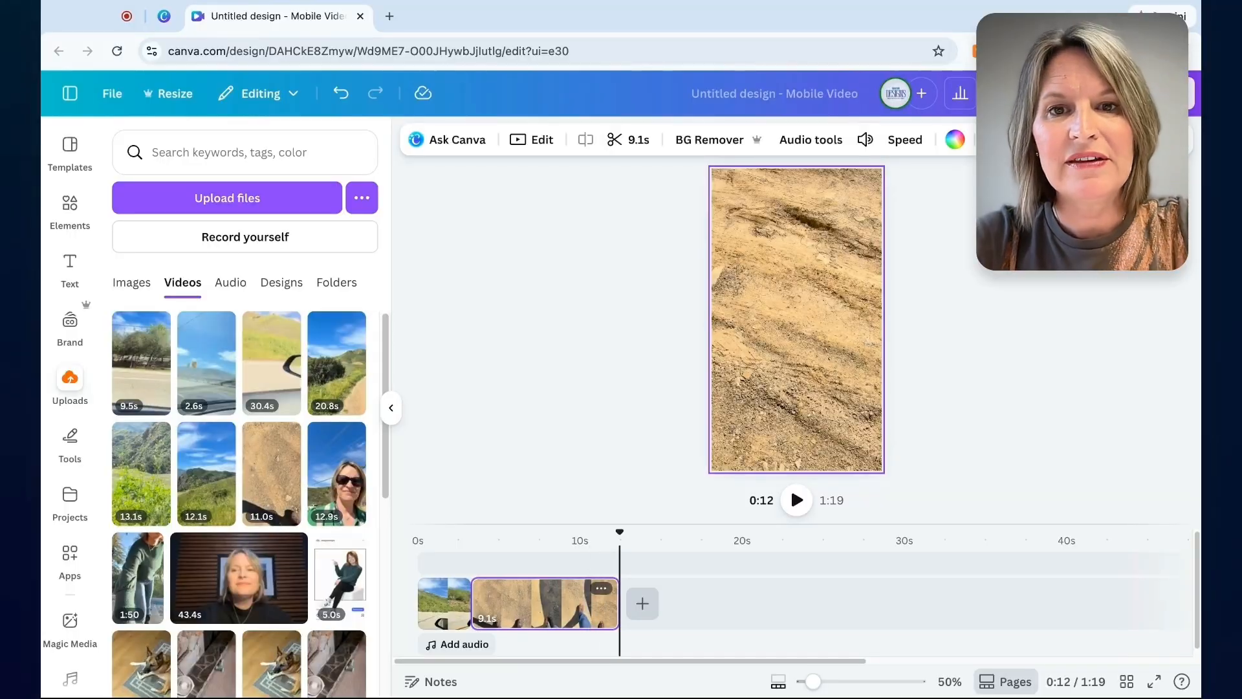
Increase the dirt path clip's video speed so that the clip lasts 4.5 seconds.
{"action": "left_click", "coordinate": [563, 605]}
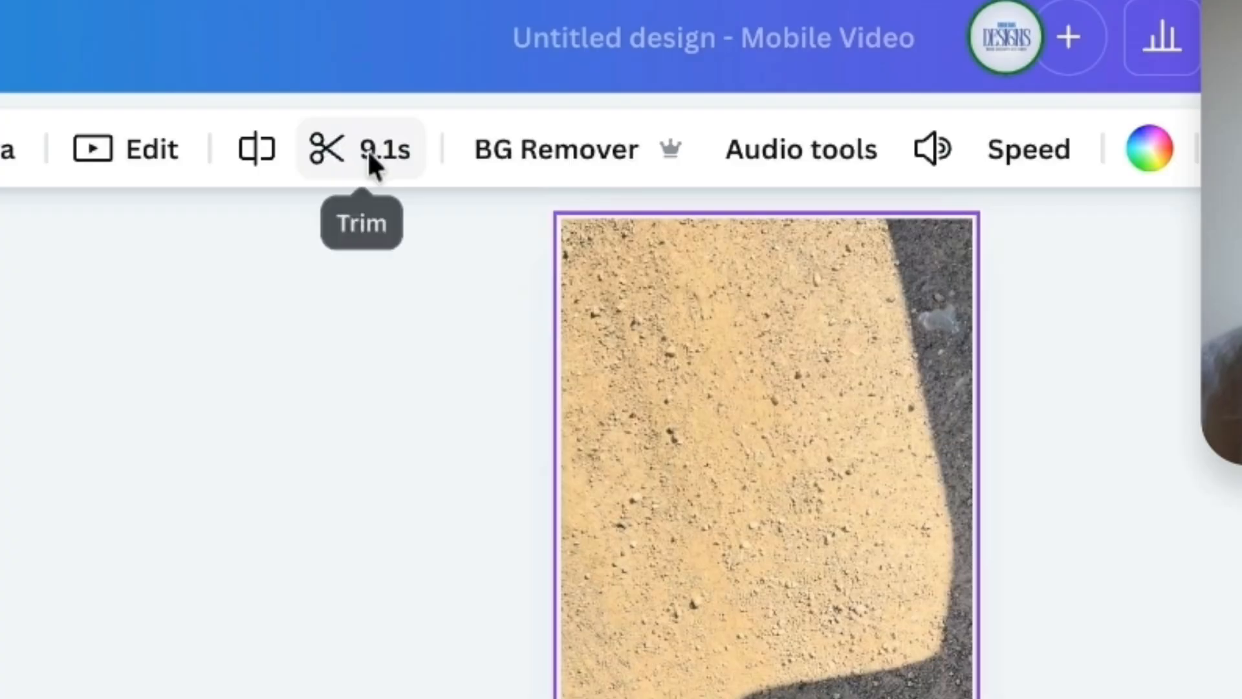
{"action": "left_click", "coordinate": [1014, 150]}
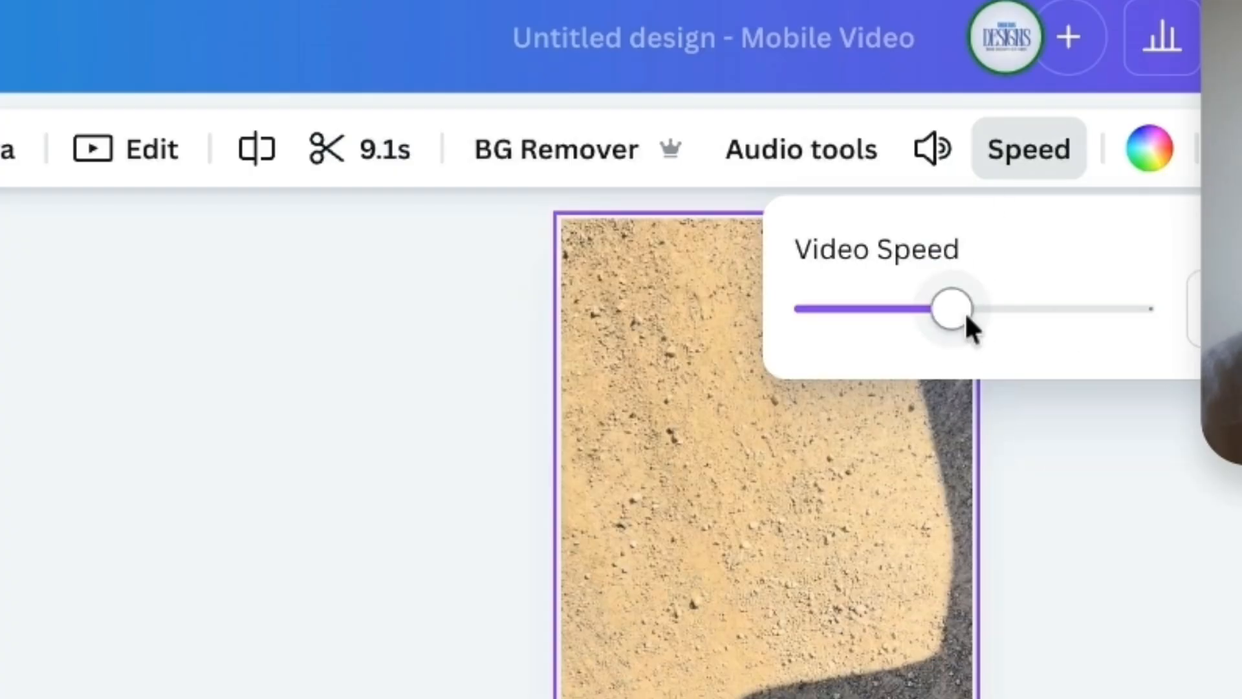
{"action": "key", "text": "Right"}
{"action": "key", "text": "Right"}
{"action": "key", "text": "Right"}
{"action": "key", "text": "Right"}
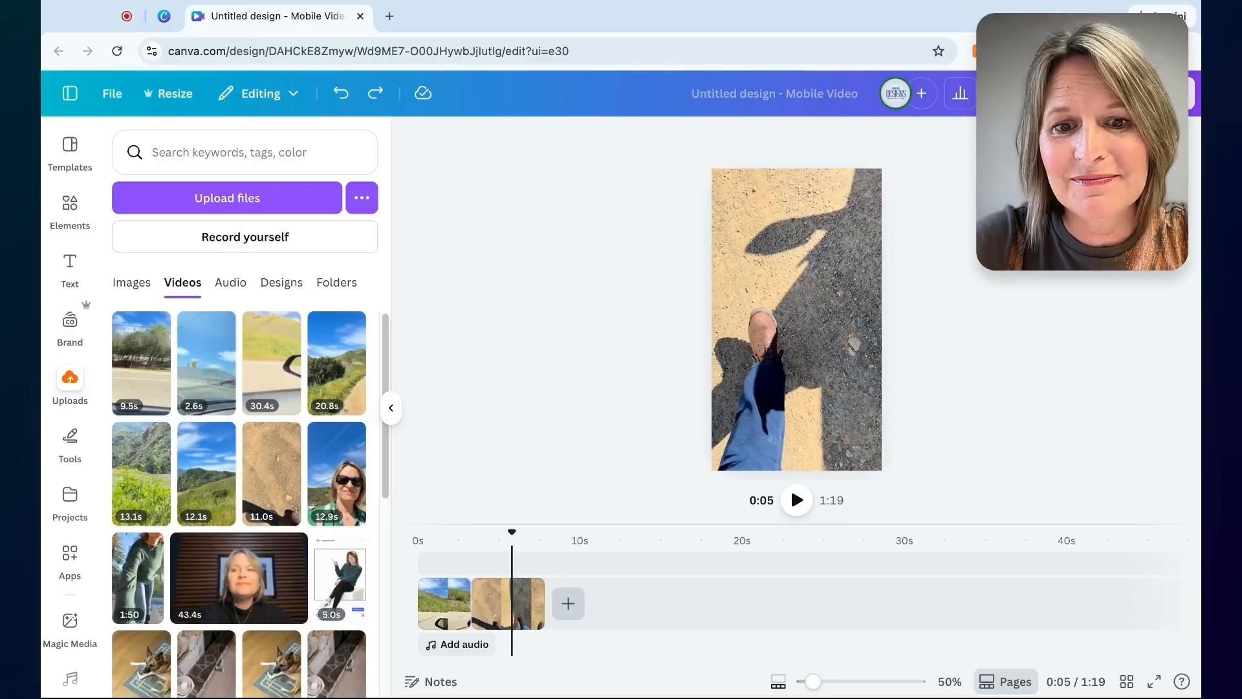
Hide the uploads list, scrub through the dirt path clip, and trim its end back to about 7 seconds on the timeline.
{"action": "left_click", "coordinate": [390, 409]}
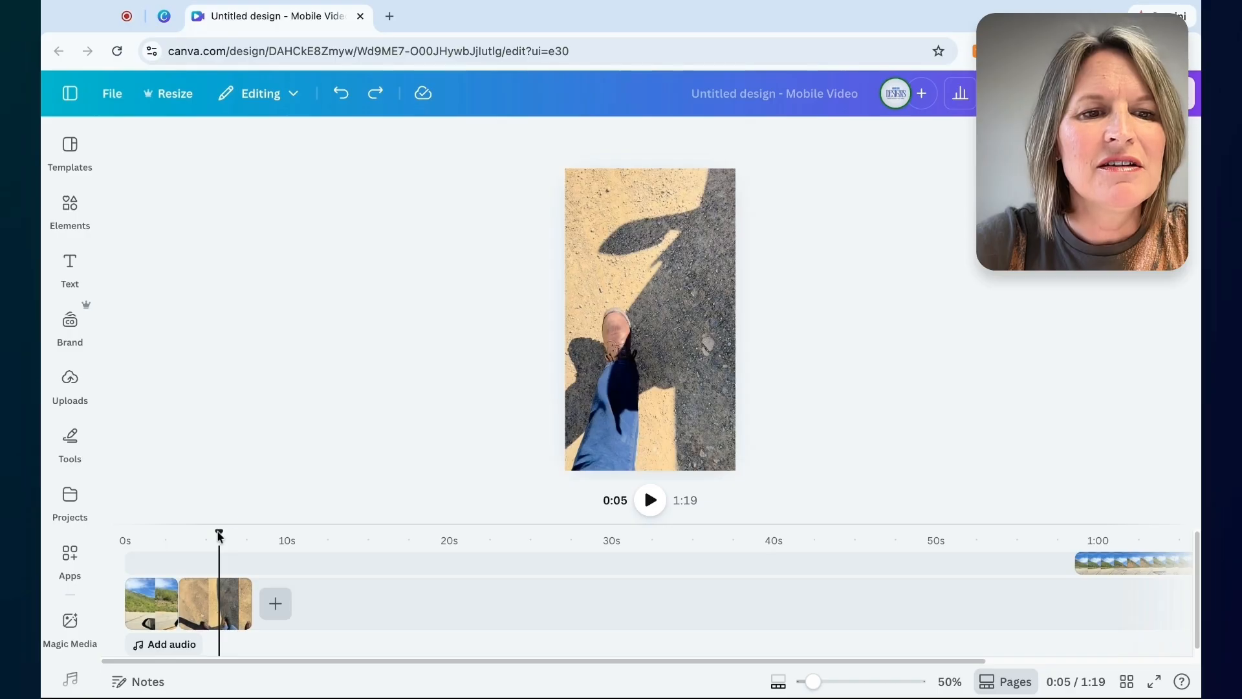
{"action": "left_click_drag", "start_coordinate": [219, 533], "coordinate": [202, 532]}
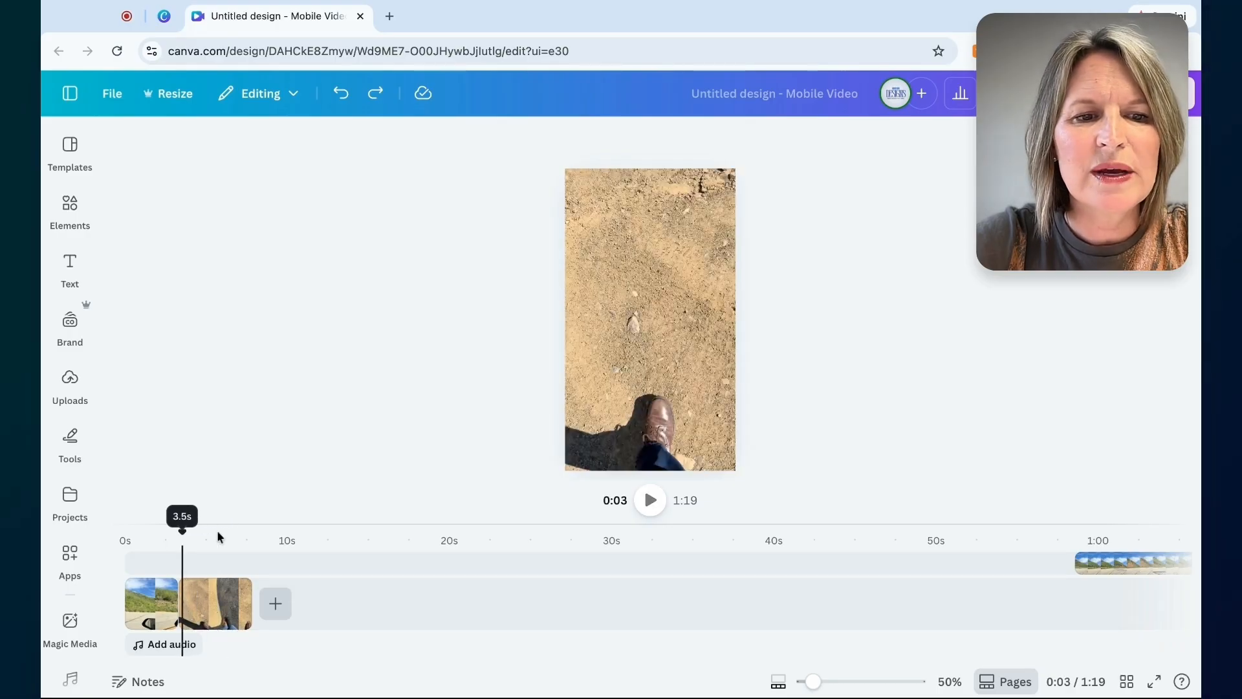
{"action": "left_click", "coordinate": [220, 533]}
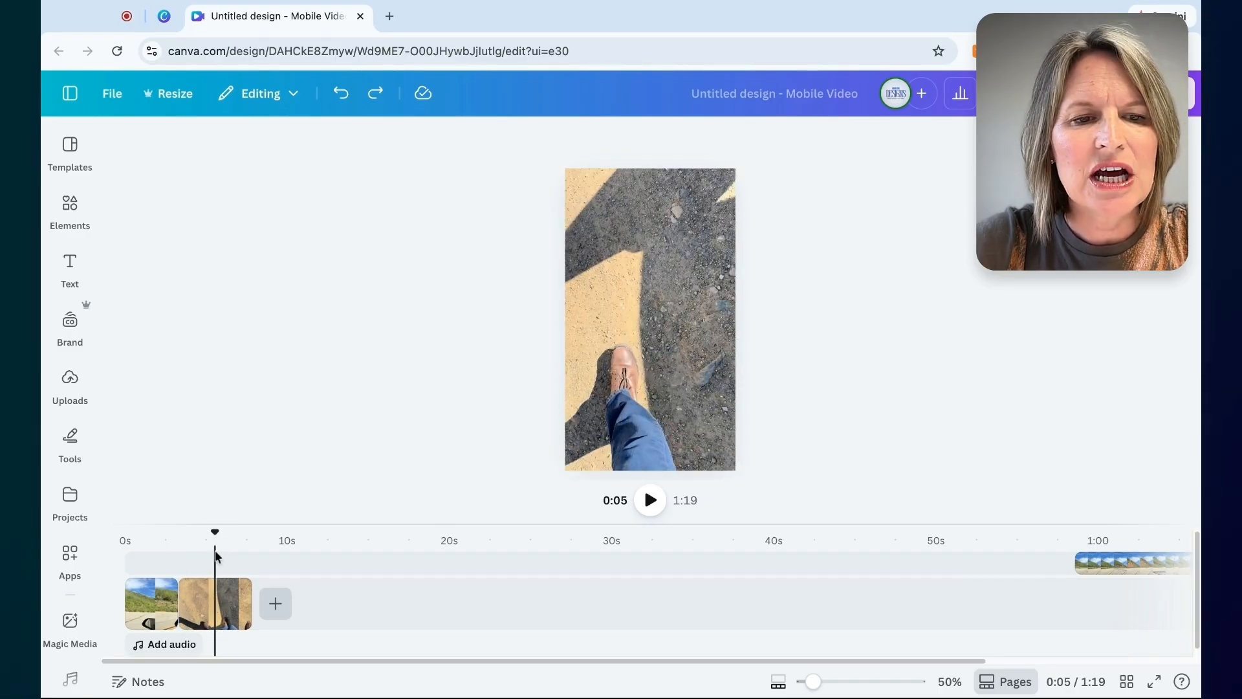
{"action": "left_click", "coordinate": [228, 602]}
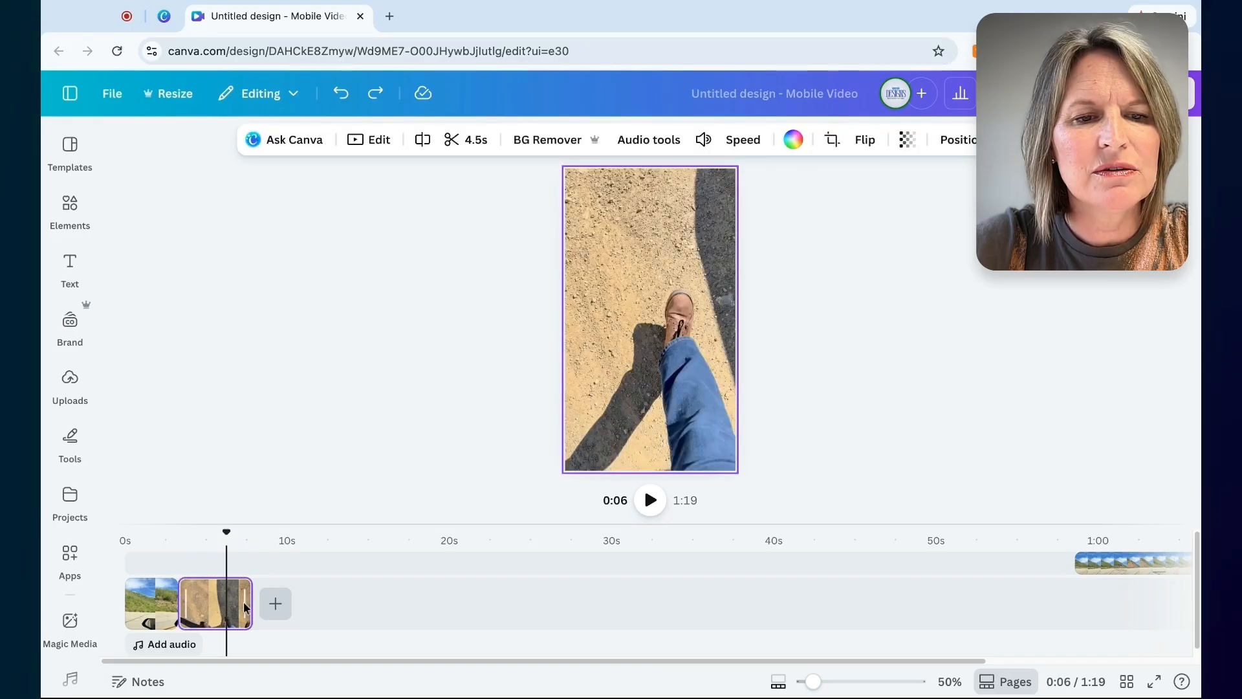
{"action": "left_click_drag", "start_coordinate": [250, 603], "coordinate": [241, 603]}
{"action": "left_click", "coordinate": [236, 449]}
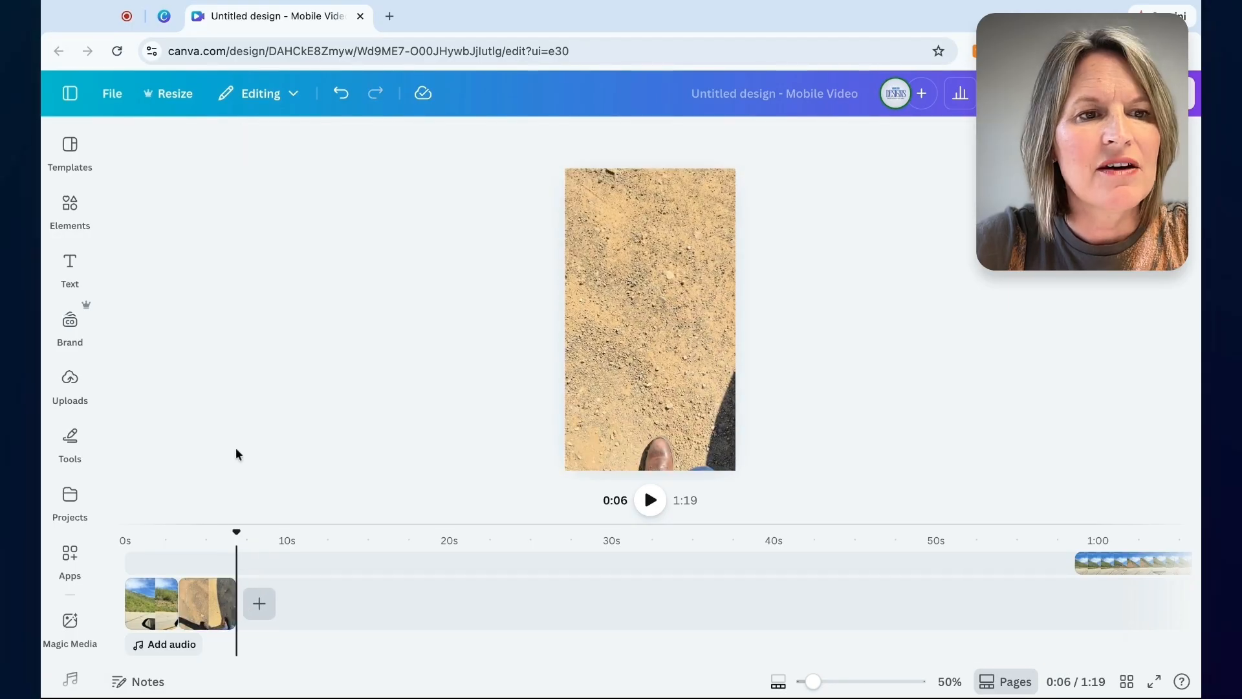
Add the 12.1-second green hills video from the uploads to the end of the main track, and close the uploads list.
{"action": "left_click", "coordinate": [91, 194]}
{"action": "left_click", "coordinate": [69, 382]}
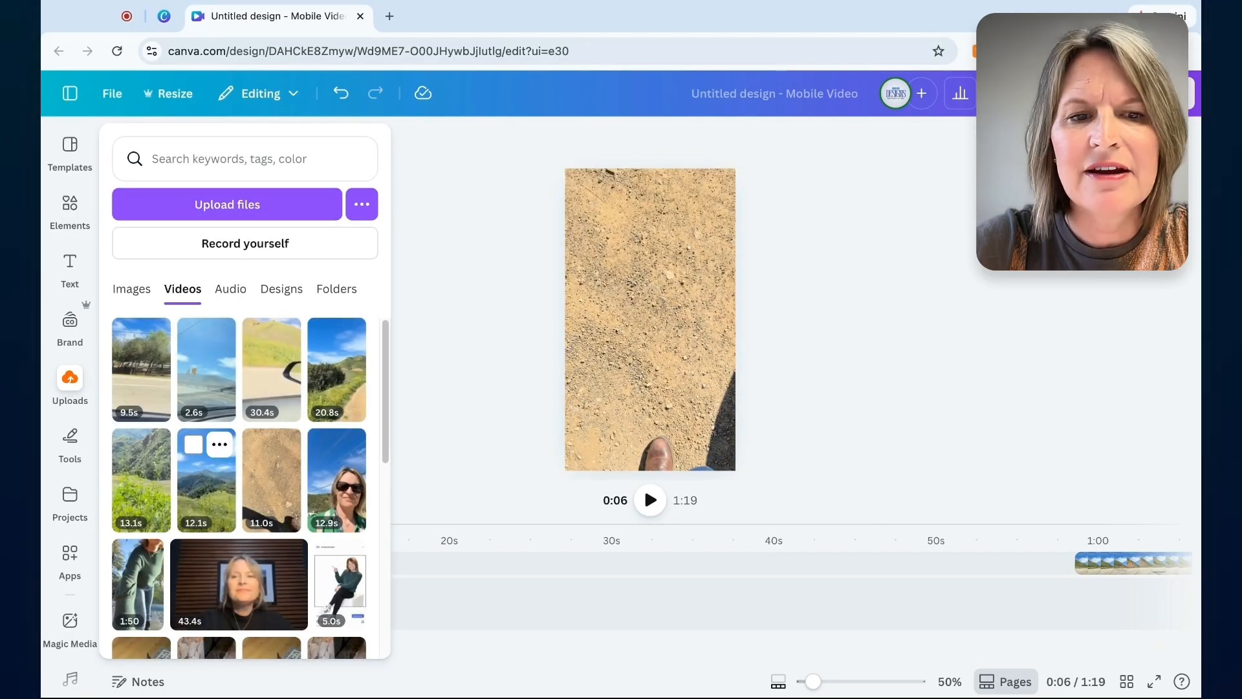
{"action": "left_click", "coordinate": [206, 482]}
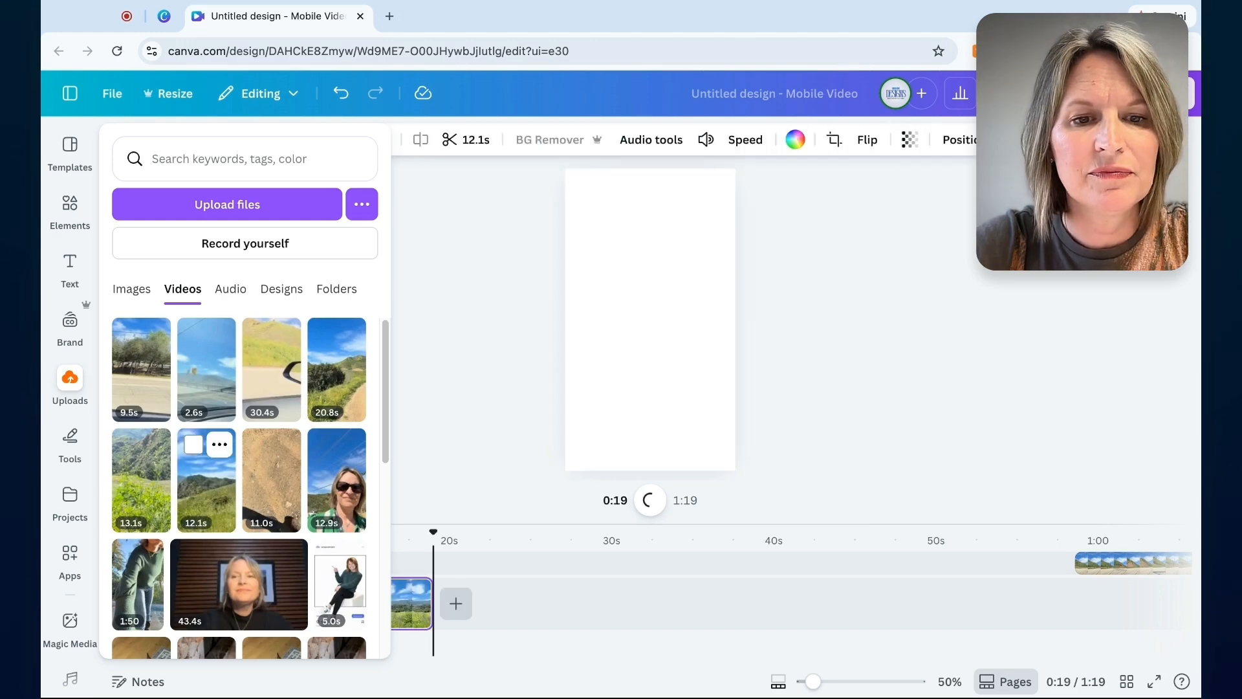
{"action": "left_click", "coordinate": [486, 444]}
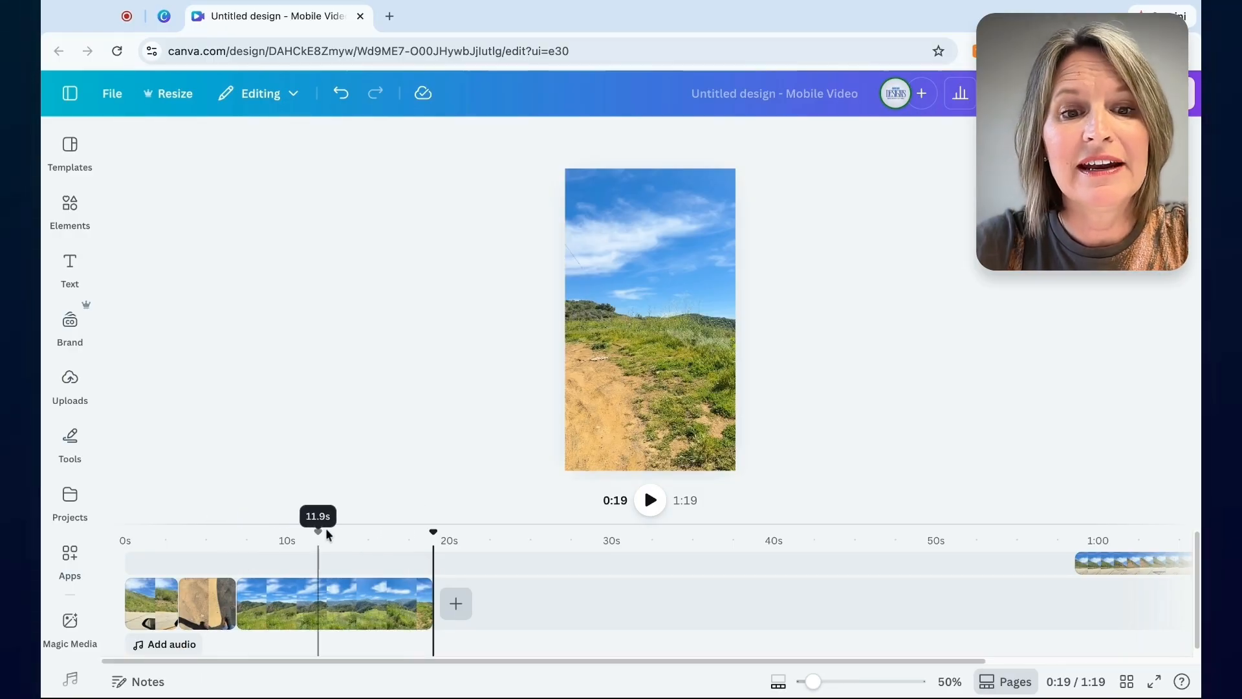
Move the 21.1-second overlay clip to start at about 22 seconds, and split it at about 37 seconds.
{"action": "left_click_drag", "start_coordinate": [1109, 563], "coordinate": [601, 561]}
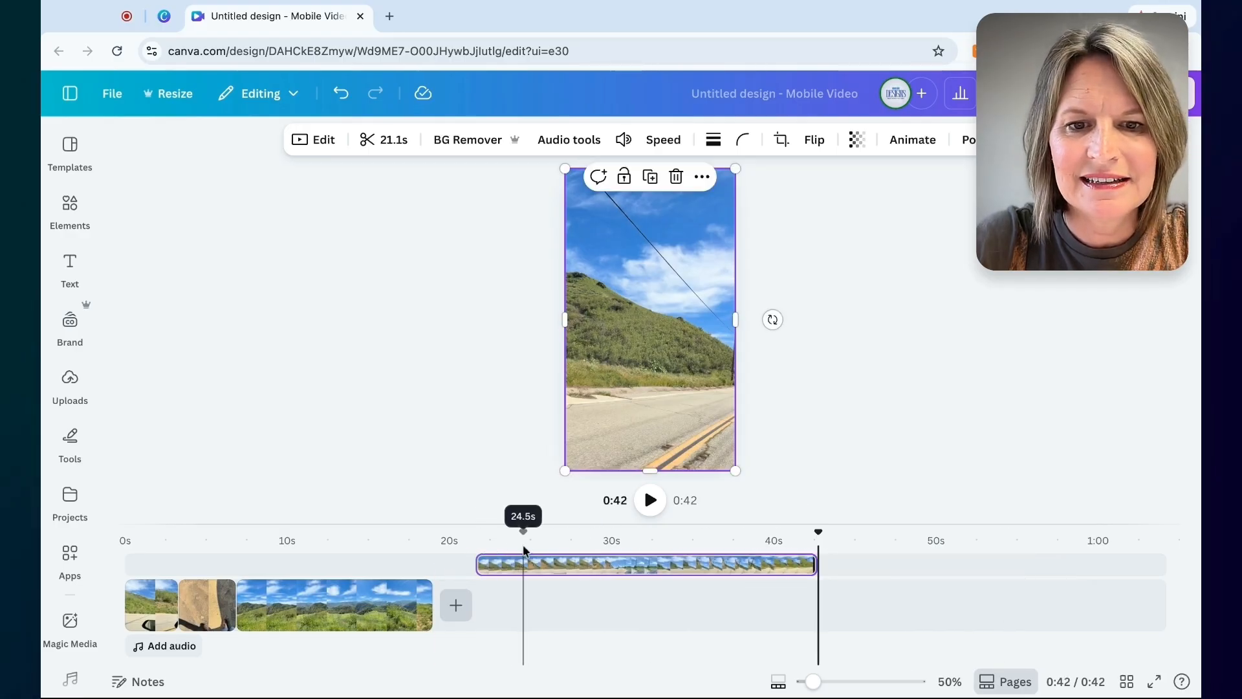
{"action": "left_click_drag", "start_coordinate": [818, 532], "coordinate": [724, 533]}
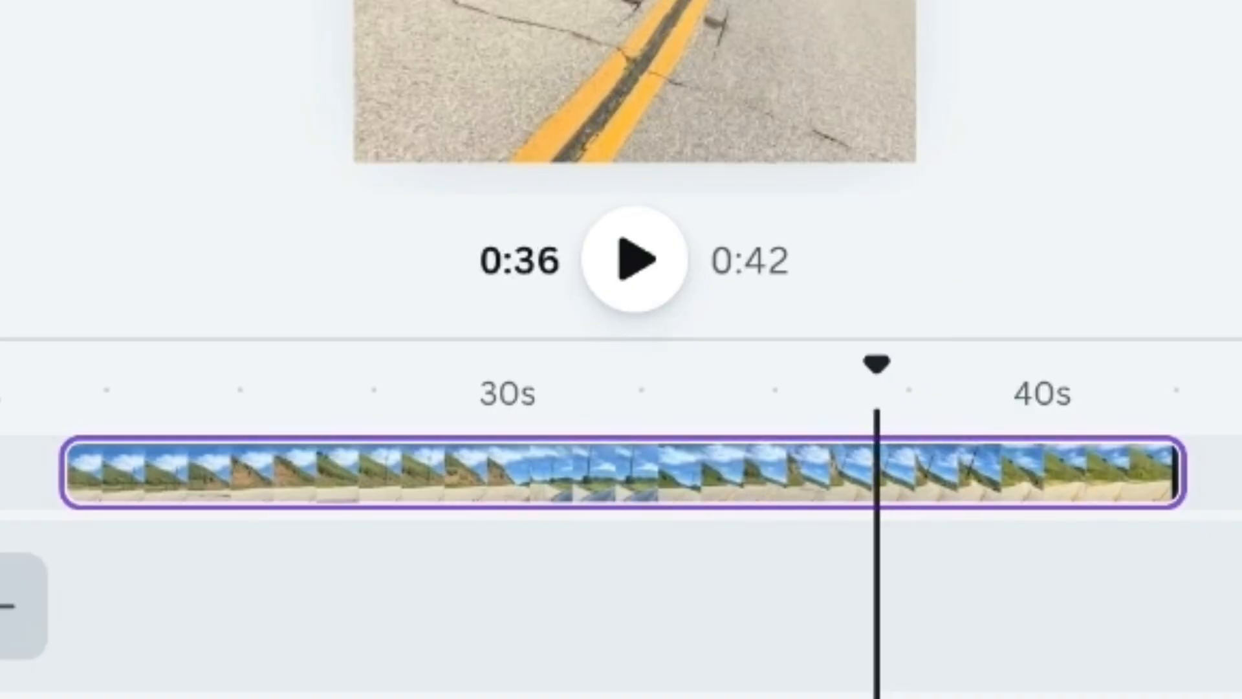
{"action": "key", "text": "s"}
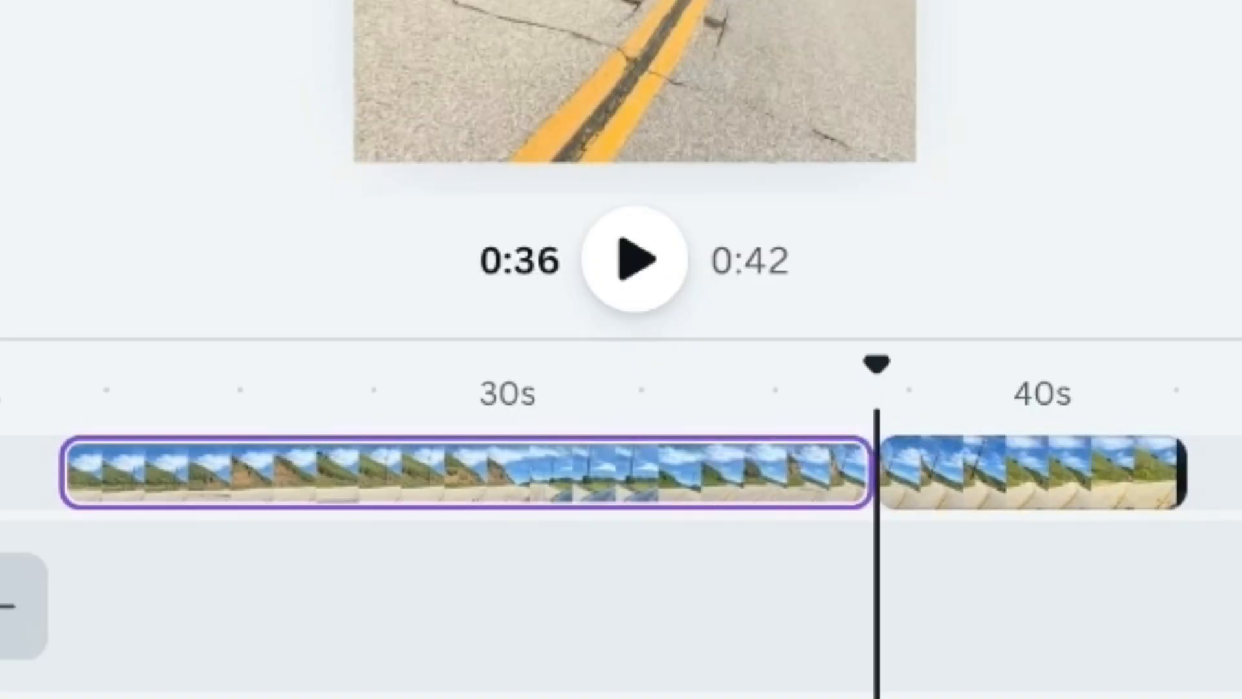
Delete the first part of the split overlay clip and move the remaining part onto the main track before the dirt path clip.
{"action": "left_click", "coordinate": [668, 495]}
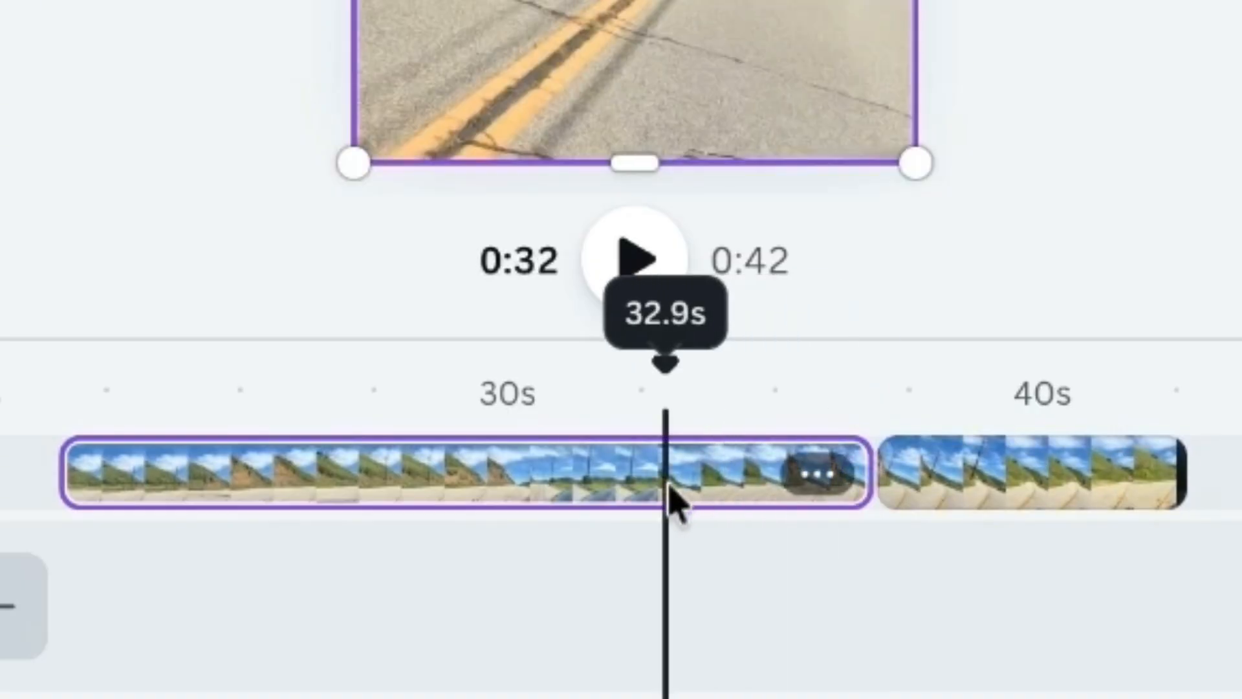
{"action": "key", "text": "Delete"}
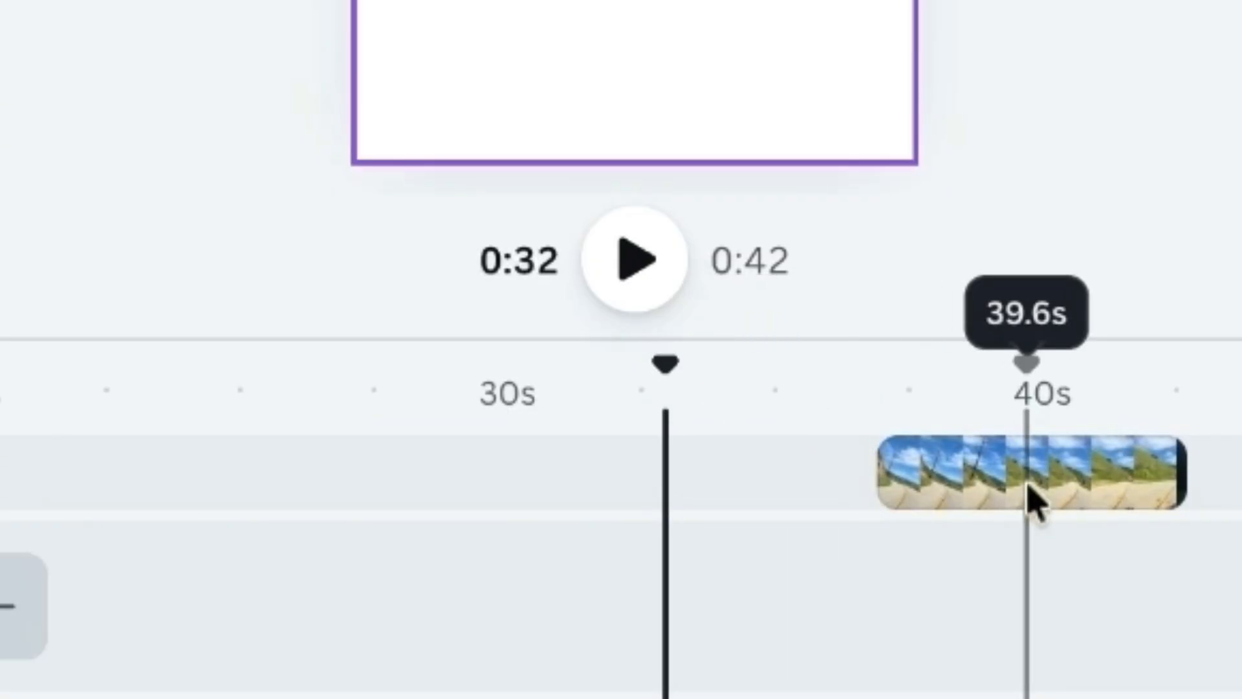
{"action": "mouse_move", "coordinate": [1028, 468]}
{"action": "left_mouse_down"}
{"action": "mouse_move", "coordinate": [760, 467]}
{"action": "mouse_move", "coordinate": [321, 333]}
{"action": "mouse_move", "coordinate": [253, 396]}
{"action": "mouse_move", "coordinate": [244, 362]}
{"action": "left_mouse_up"}
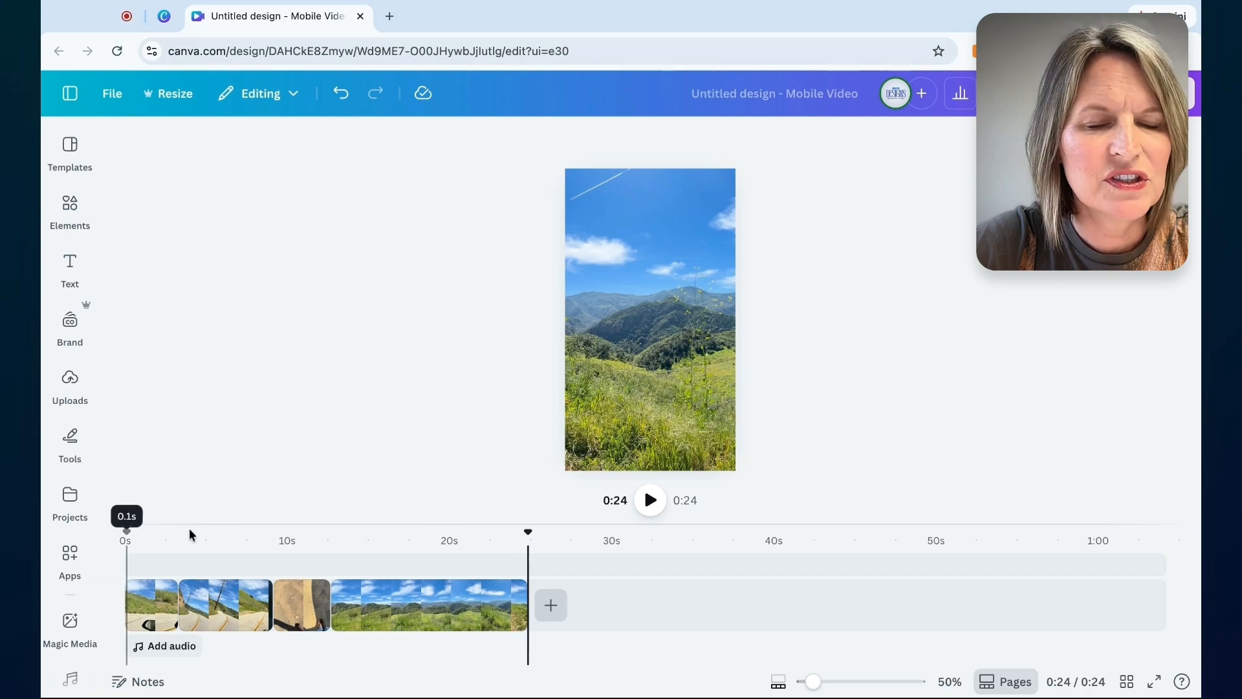
Play the video from the start to review the reordered clips.
{"action": "left_click", "coordinate": [127, 532]}
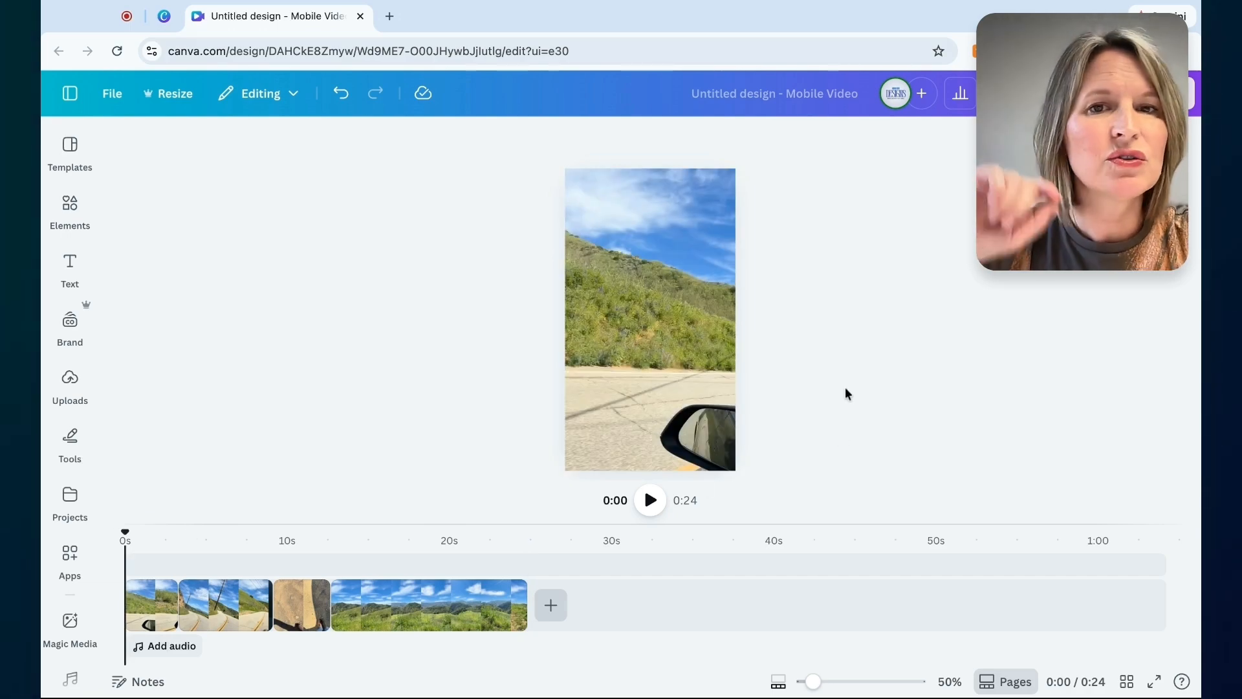
{"action": "key", "text": "space"}
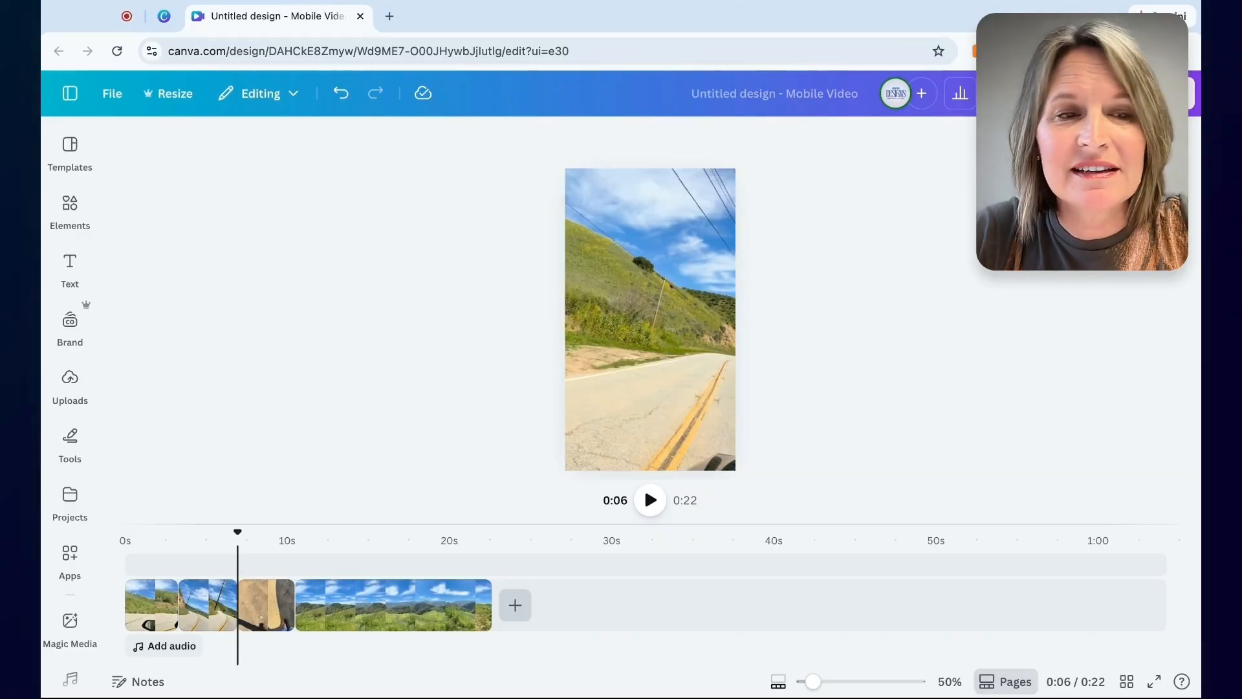
Open the audio category of the elements library and browse the full Popular music list.
{"action": "left_click", "coordinate": [70, 206]}
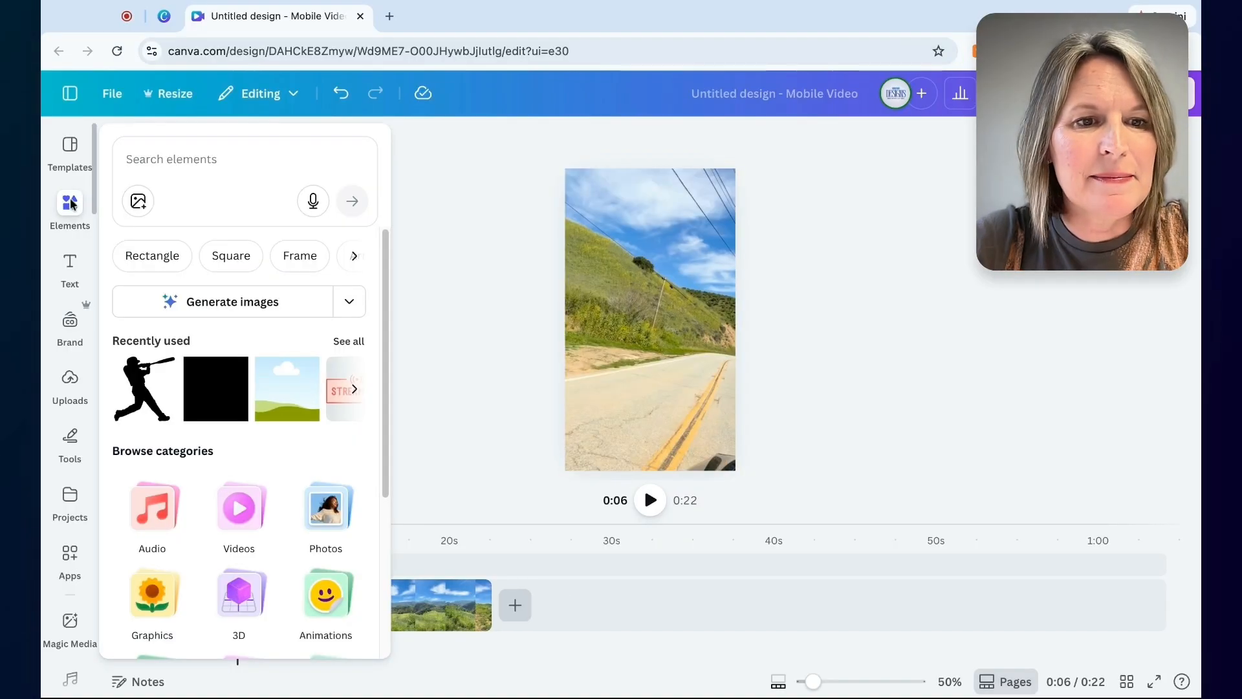
{"action": "left_click", "coordinate": [170, 502]}
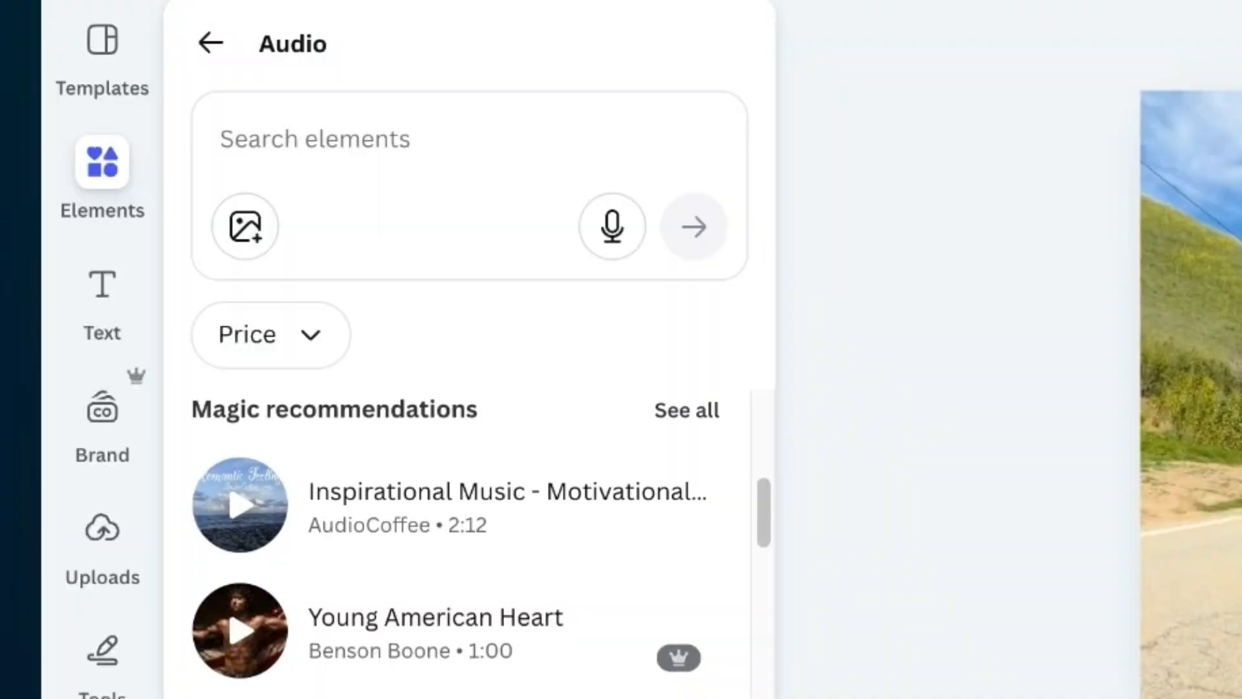
{"action": "left_click", "coordinate": [194, 185]}
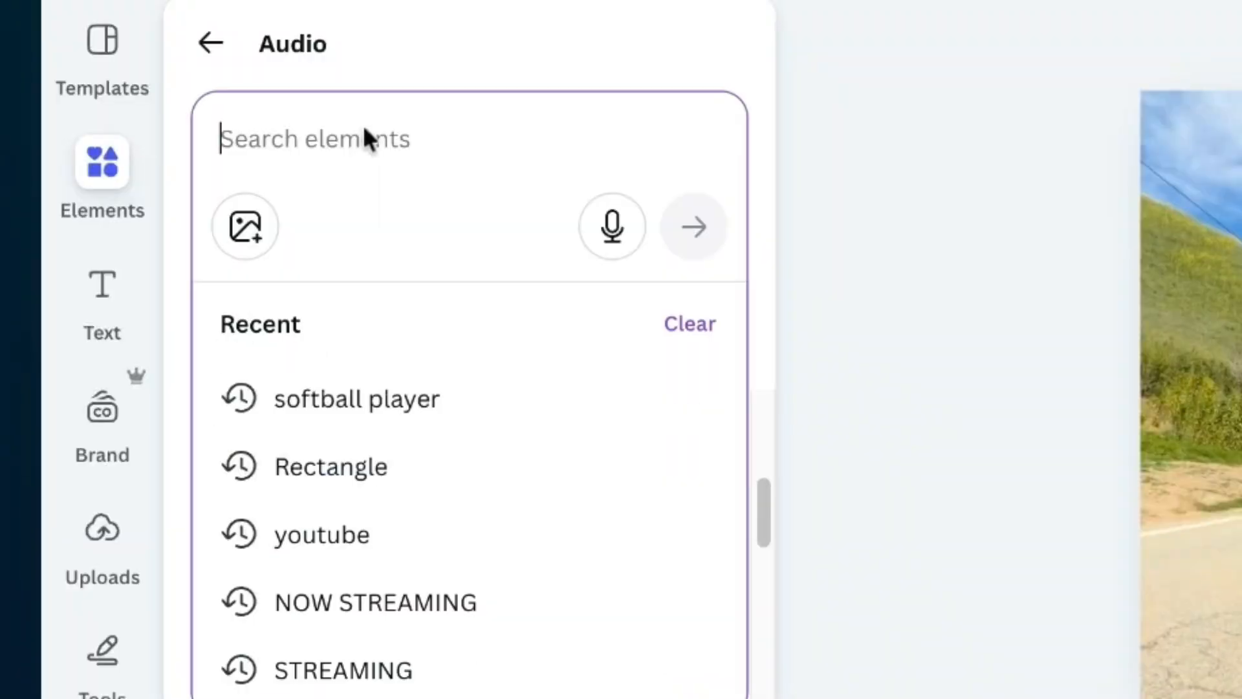
{"action": "left_click", "coordinate": [551, 34]}
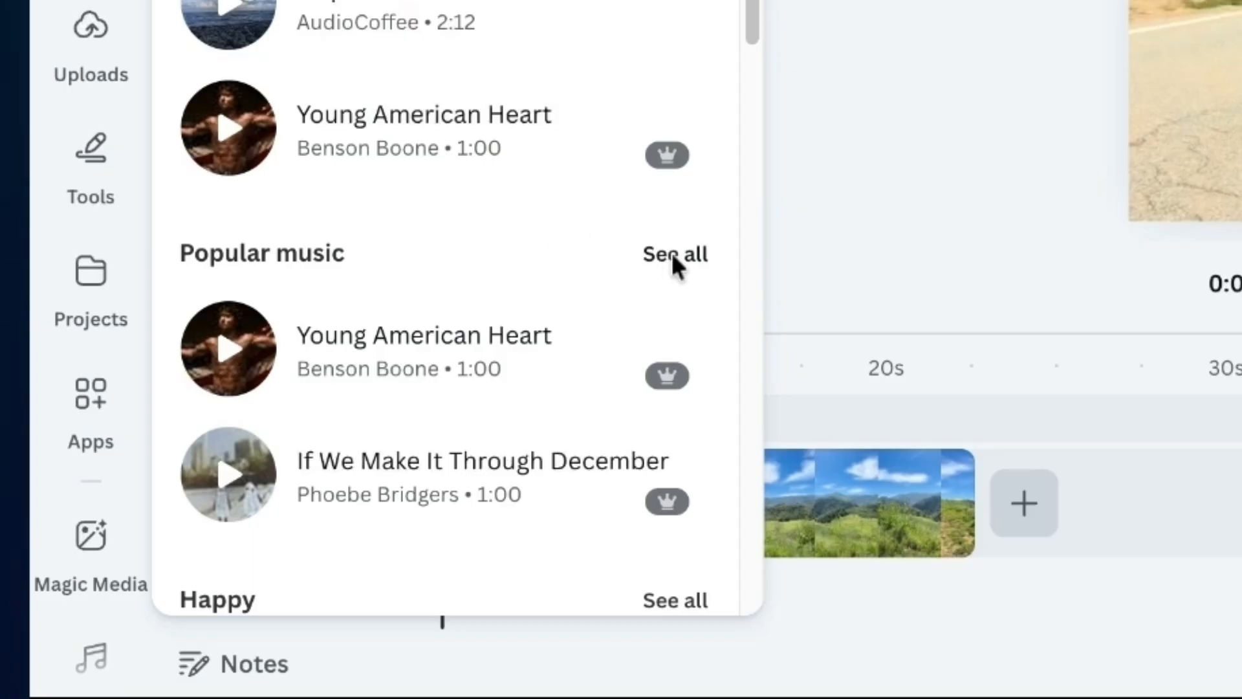
{"action": "left_click", "coordinate": [671, 253]}
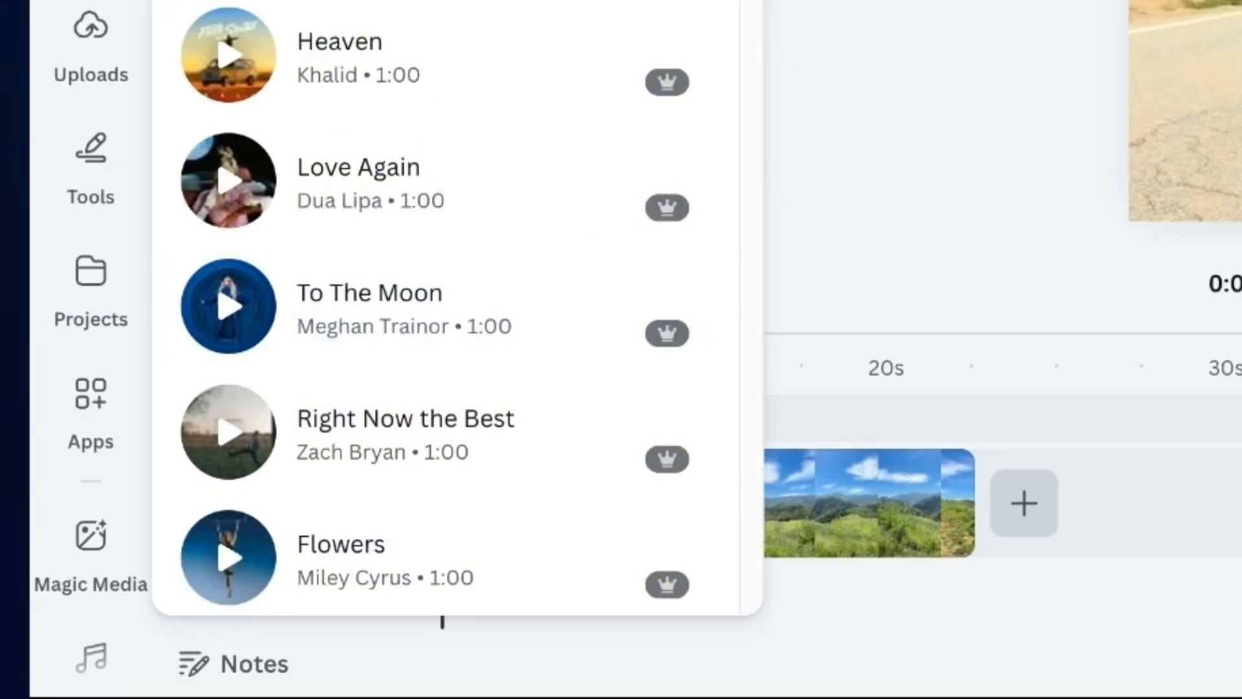
{"action": "scroll", "coordinate": [495, 298], "scroll_direction": "down", "scroll_amount": 5}
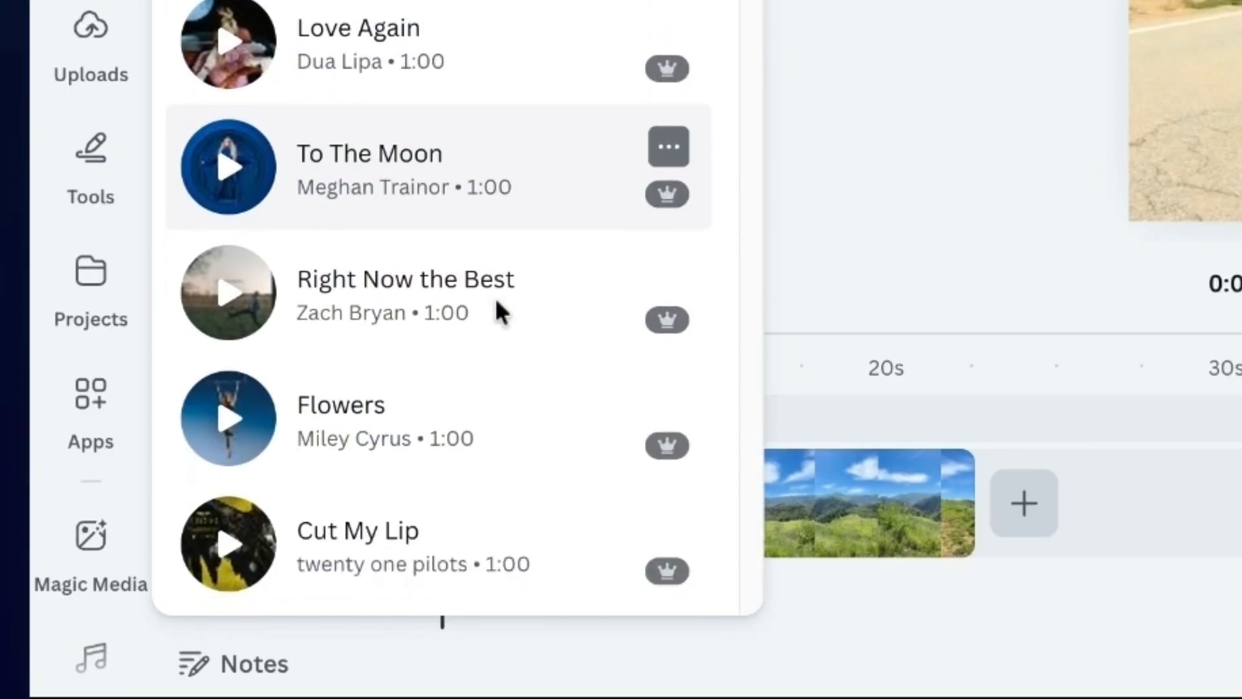
{"action": "scroll", "coordinate": [495, 298], "scroll_direction": "down", "scroll_amount": 3}
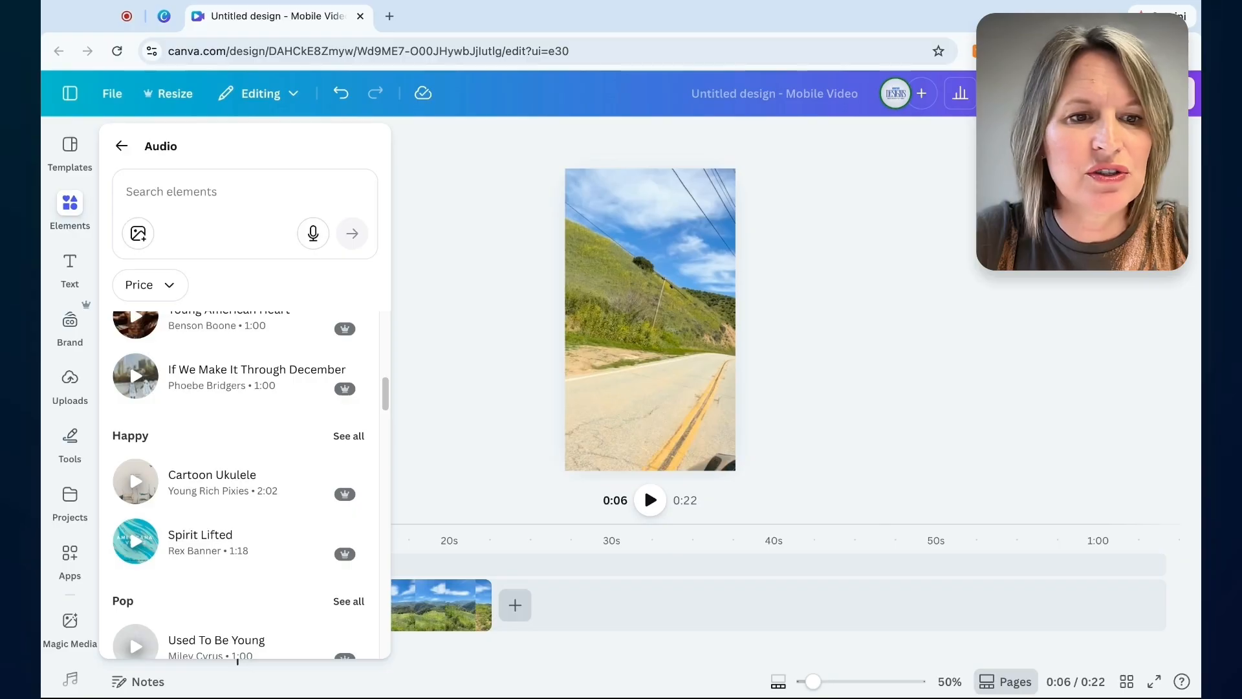
Search the audio library for "mellow beat" and add the track Mellow by Pete Philly & Perquisite to the timeline.
{"action": "scroll", "coordinate": [239, 453], "scroll_direction": "down", "scroll_amount": 1}
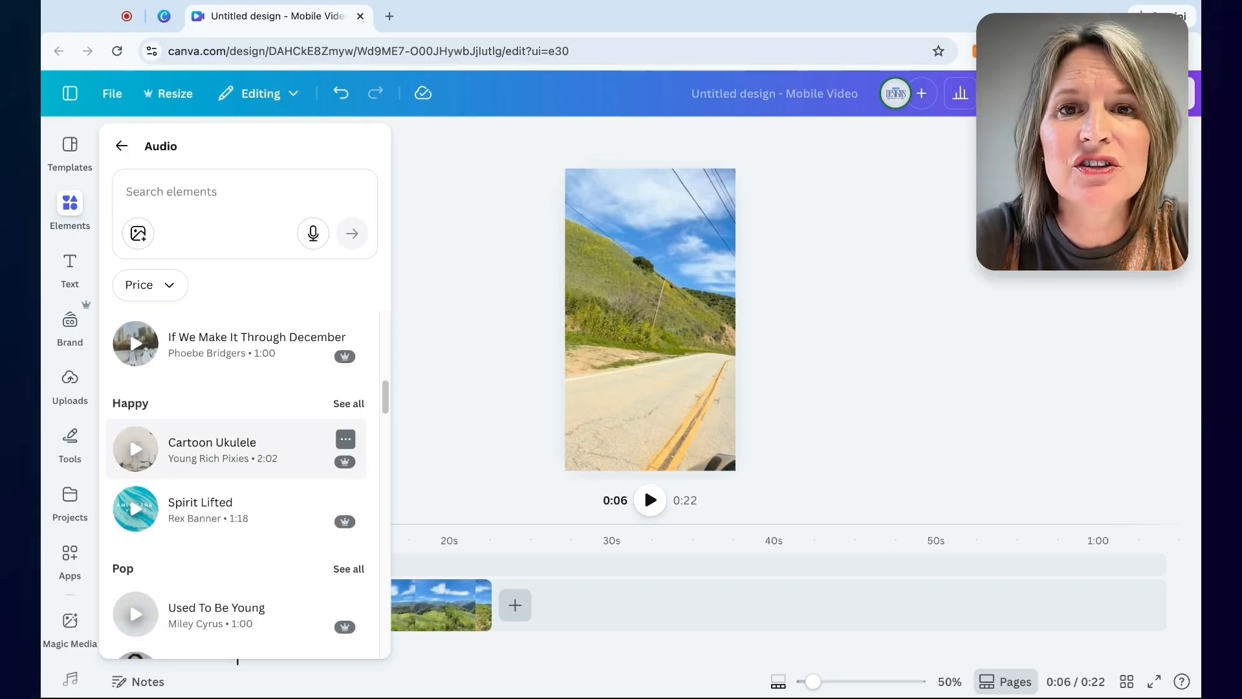
{"action": "scroll", "coordinate": [183, 553], "scroll_direction": "down", "scroll_amount": 5}
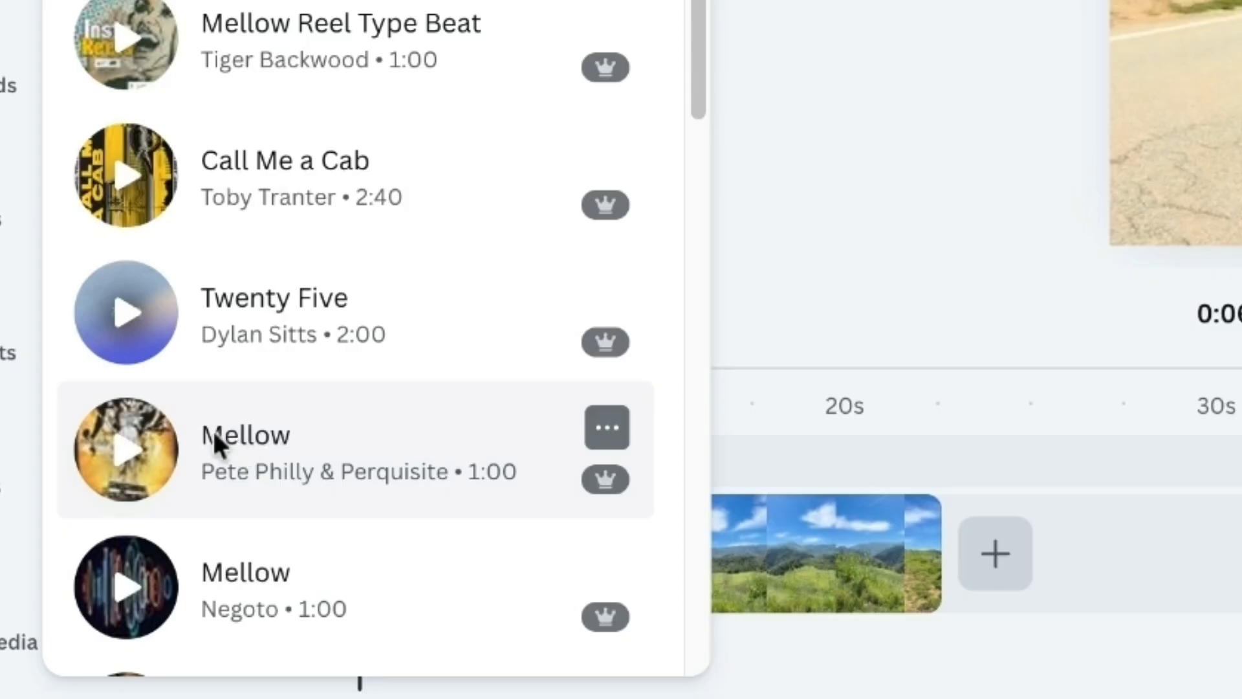
{"action": "left_click_drag", "start_coordinate": [214, 439], "coordinate": [68, 213]}
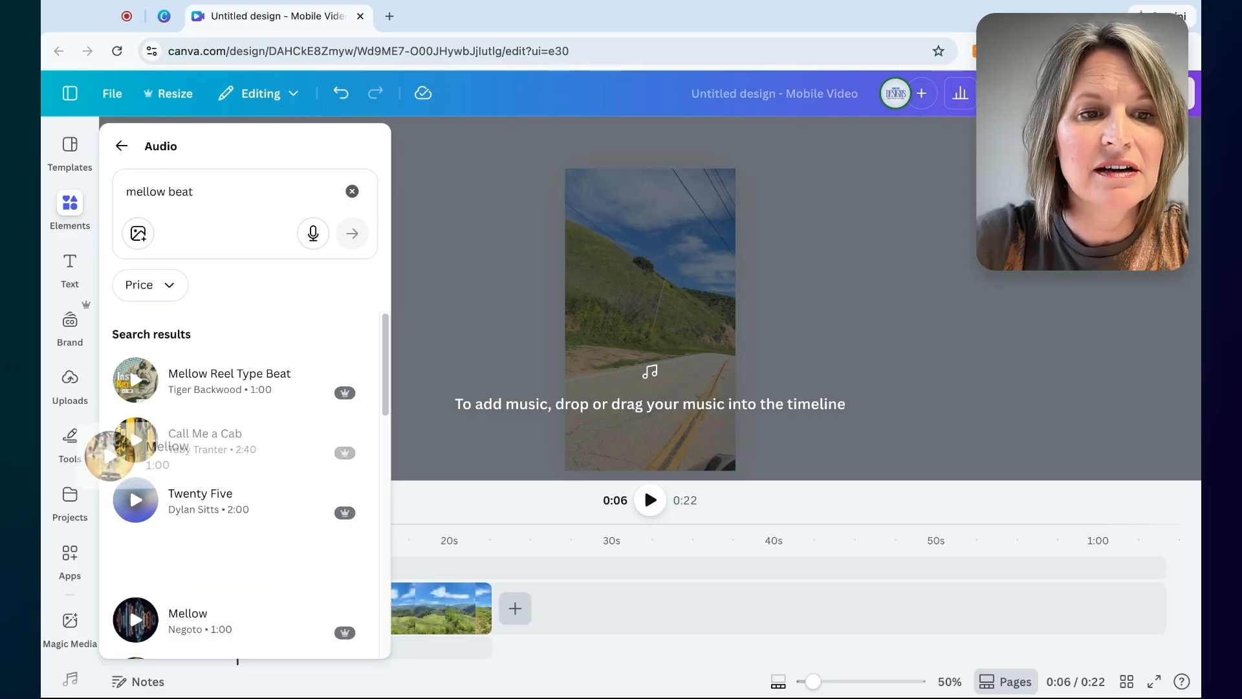
{"action": "left_click_drag", "start_coordinate": [110, 457], "coordinate": [136, 560]}
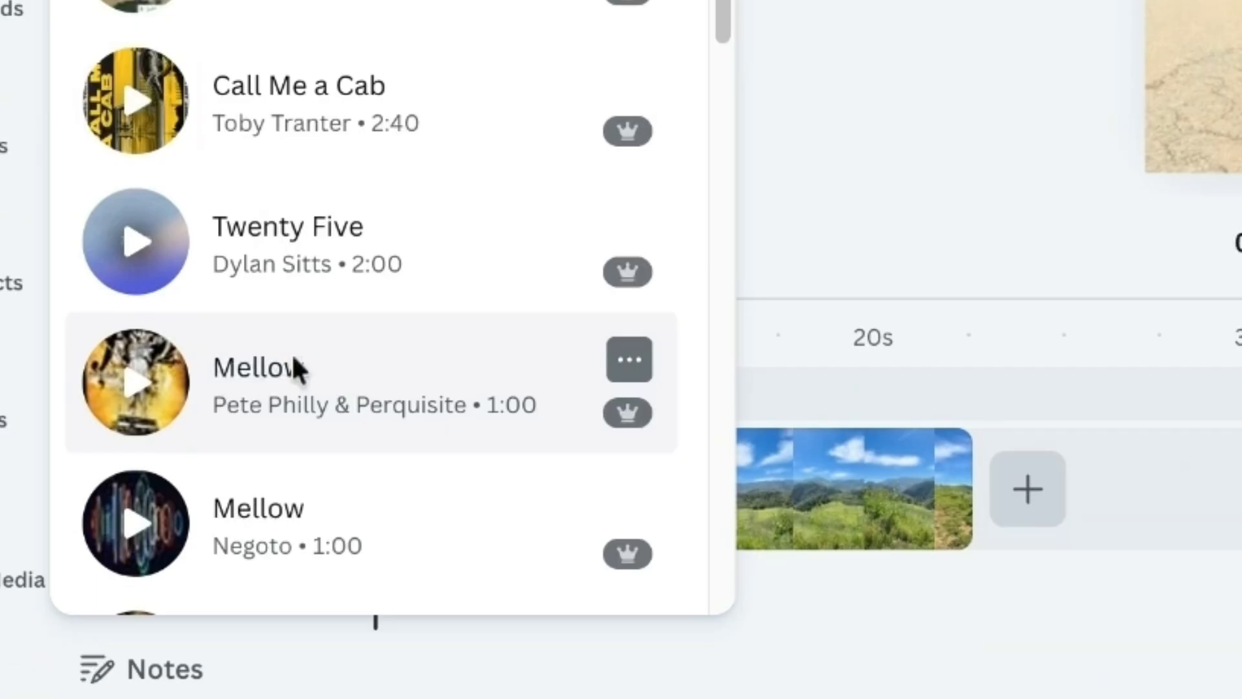
{"action": "left_click", "coordinate": [204, 560]}
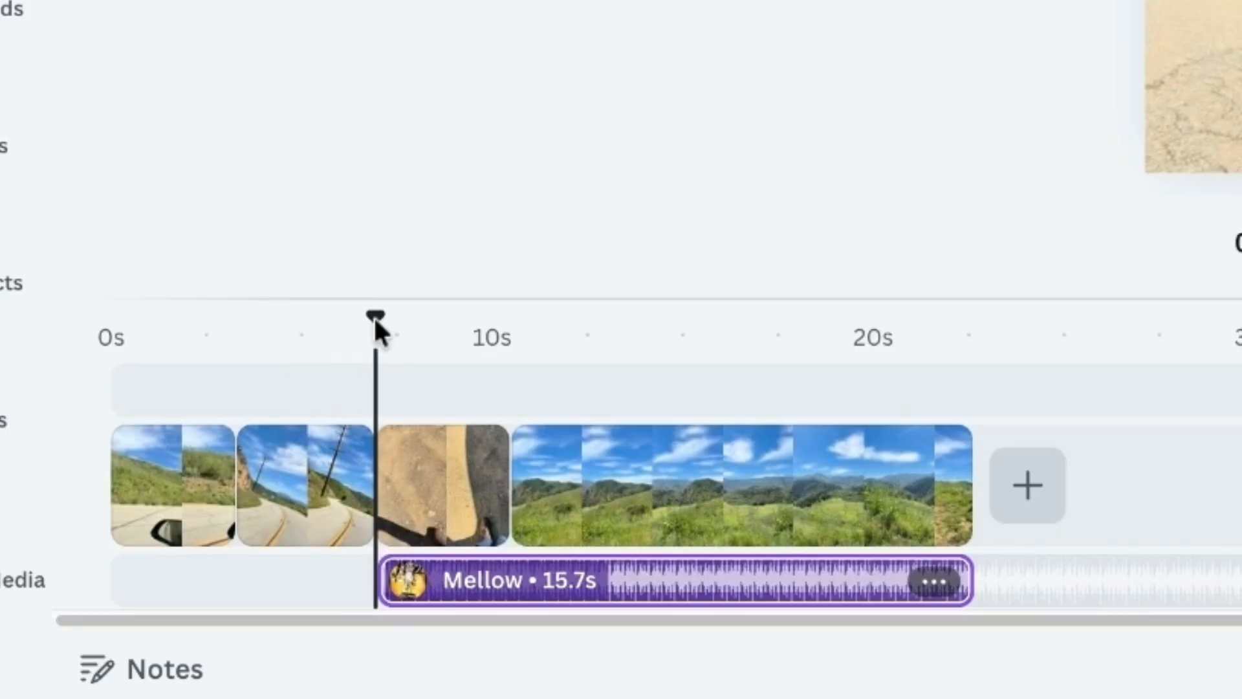
Return the playhead to the start and adjust the Mellow track's start so that it spans the whole video at 22.6 seconds.
{"action": "left_click_drag", "start_coordinate": [375, 316], "coordinate": [111, 316]}
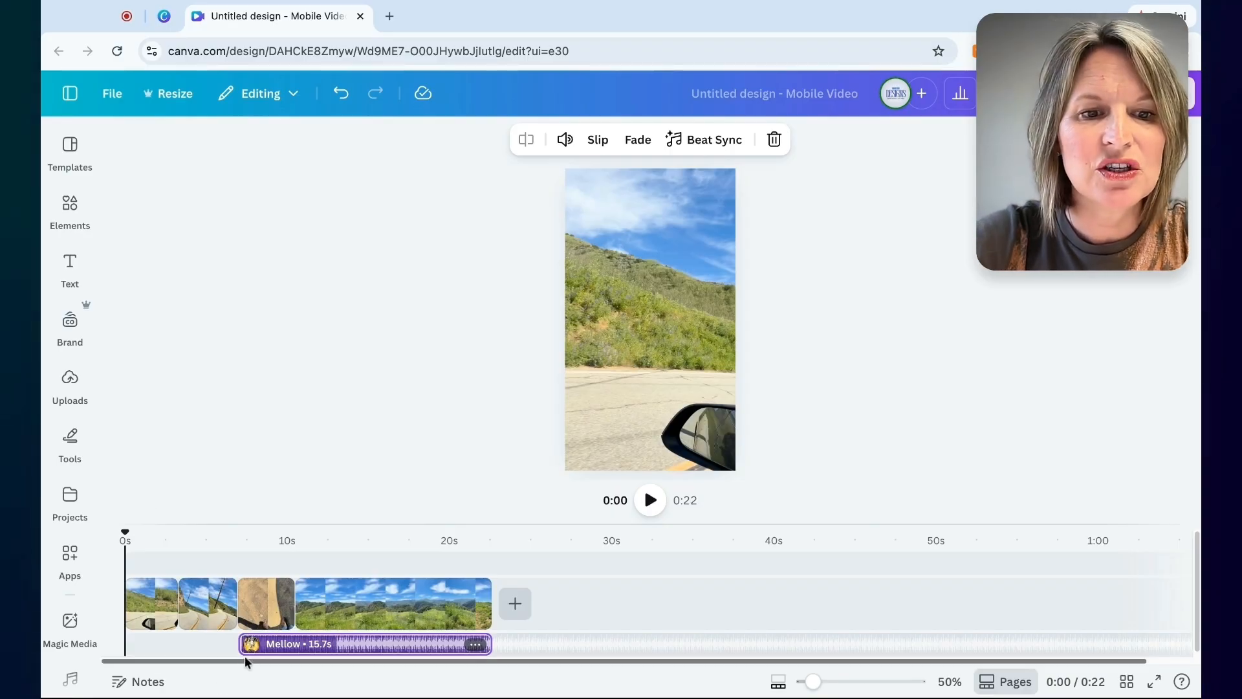
{"action": "left_click_drag", "start_coordinate": [241, 644], "coordinate": [337, 644]}
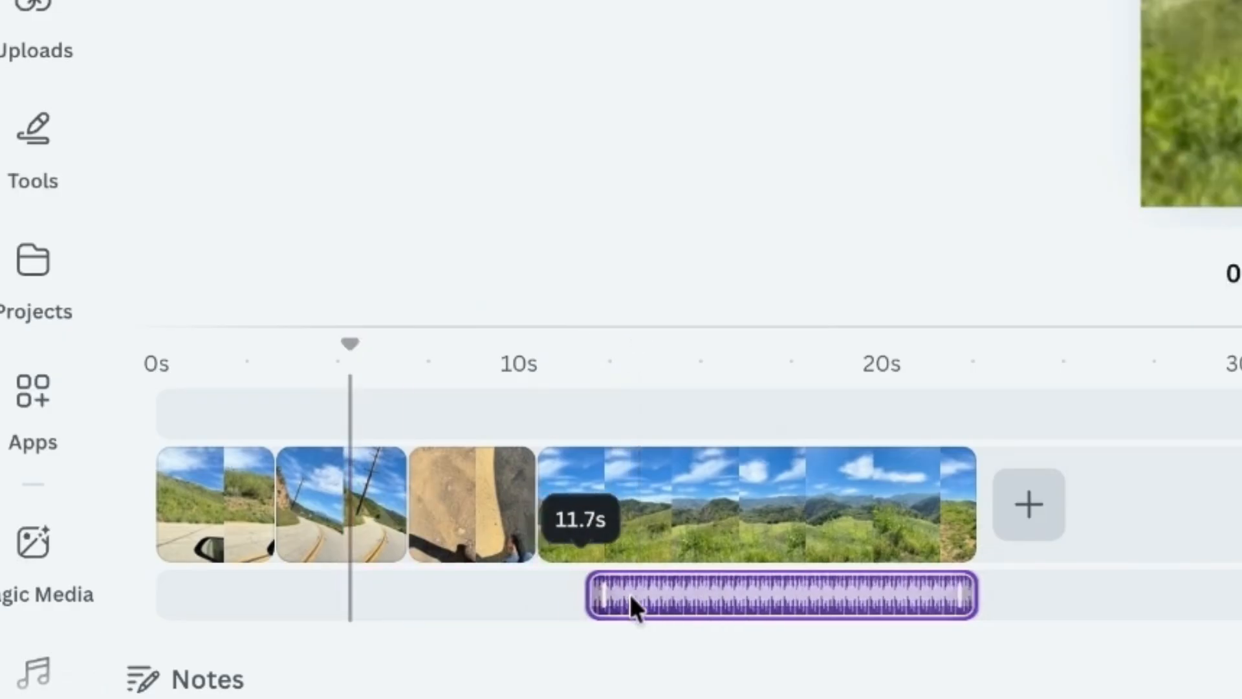
{"action": "left_click_drag", "start_coordinate": [630, 594], "coordinate": [631, 601]}
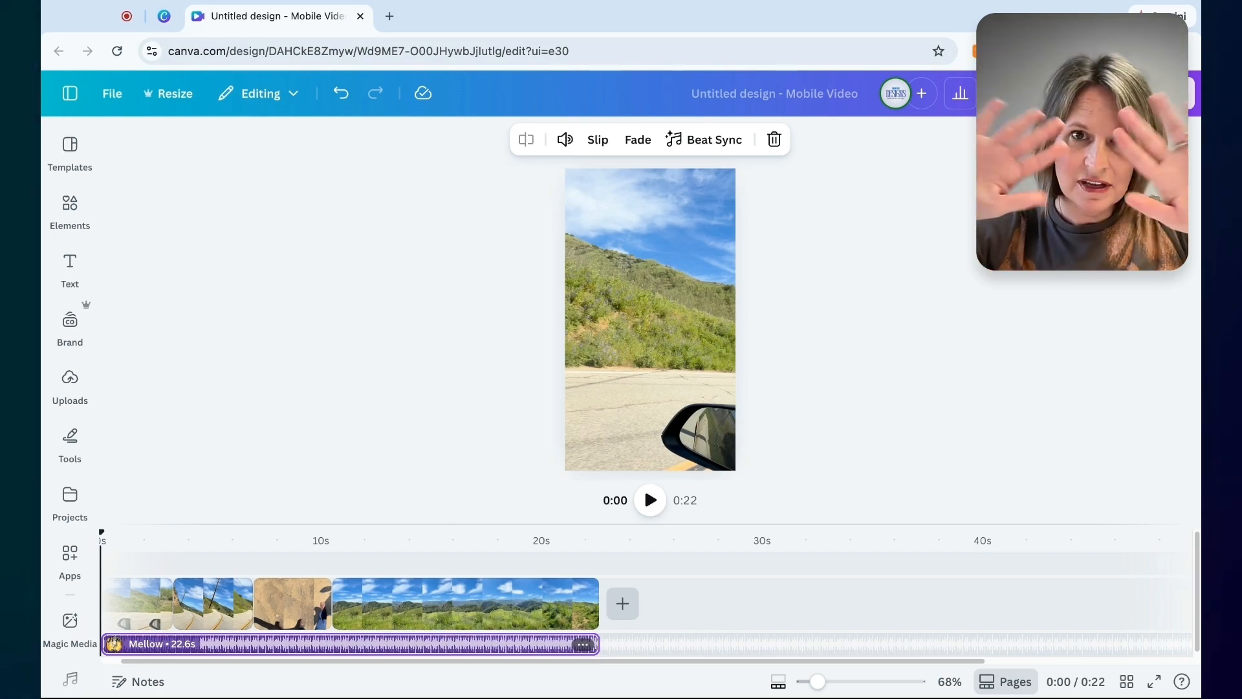
Open the dedicated audio library to view its voiceover and recently used options, and close it again.
{"action": "left_click", "coordinate": [70, 677]}
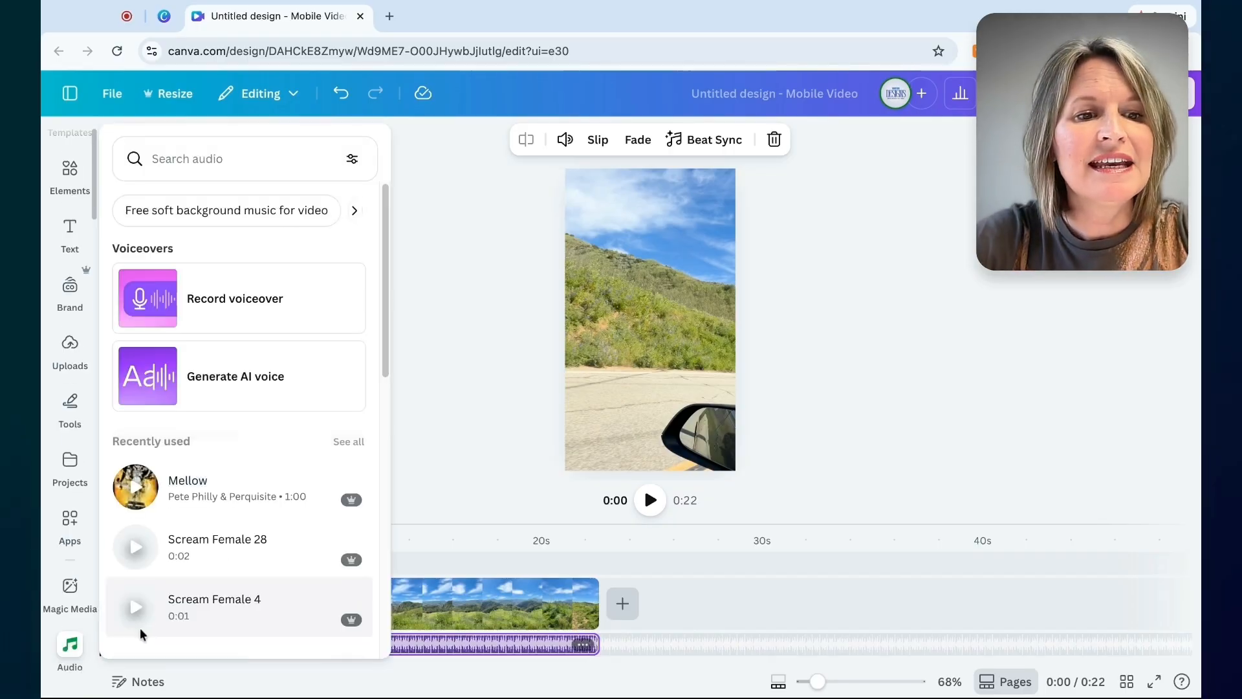
{"action": "left_click", "coordinate": [70, 648]}
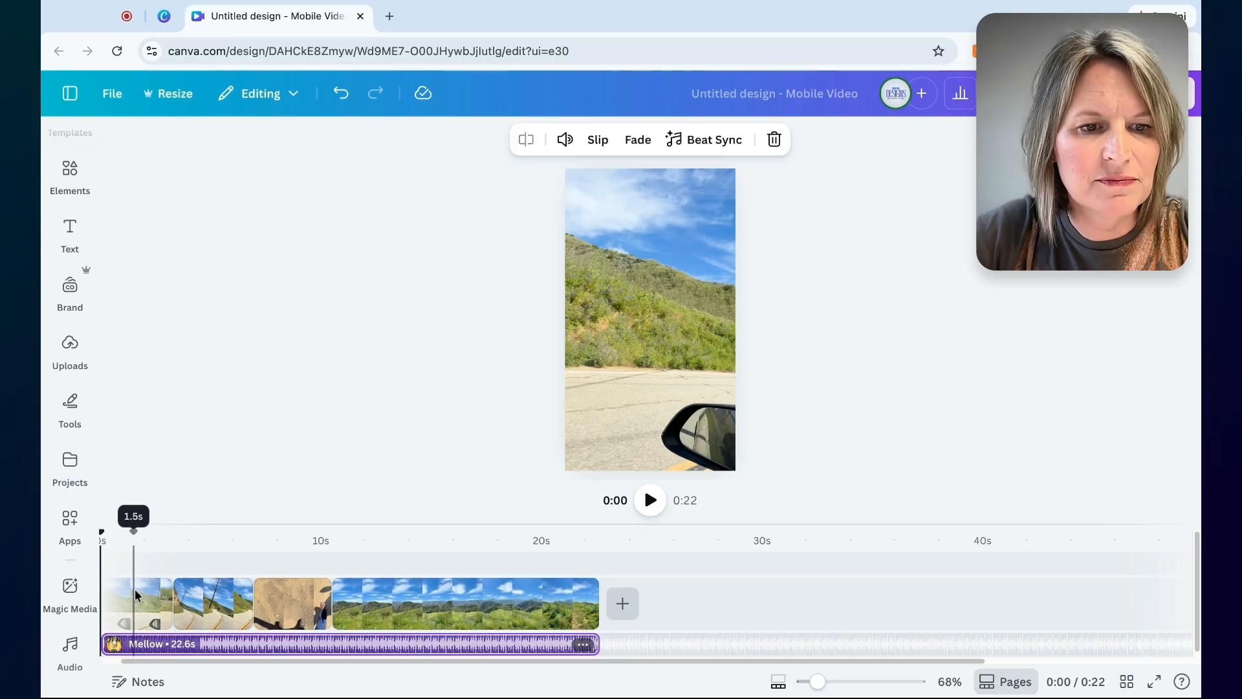
Trim the end of the first road clip to a music beat so that the clip lasts 1.3 seconds.
{"action": "scroll", "coordinate": [135, 589], "scroll_direction": "up", "scroll_amount": 3}
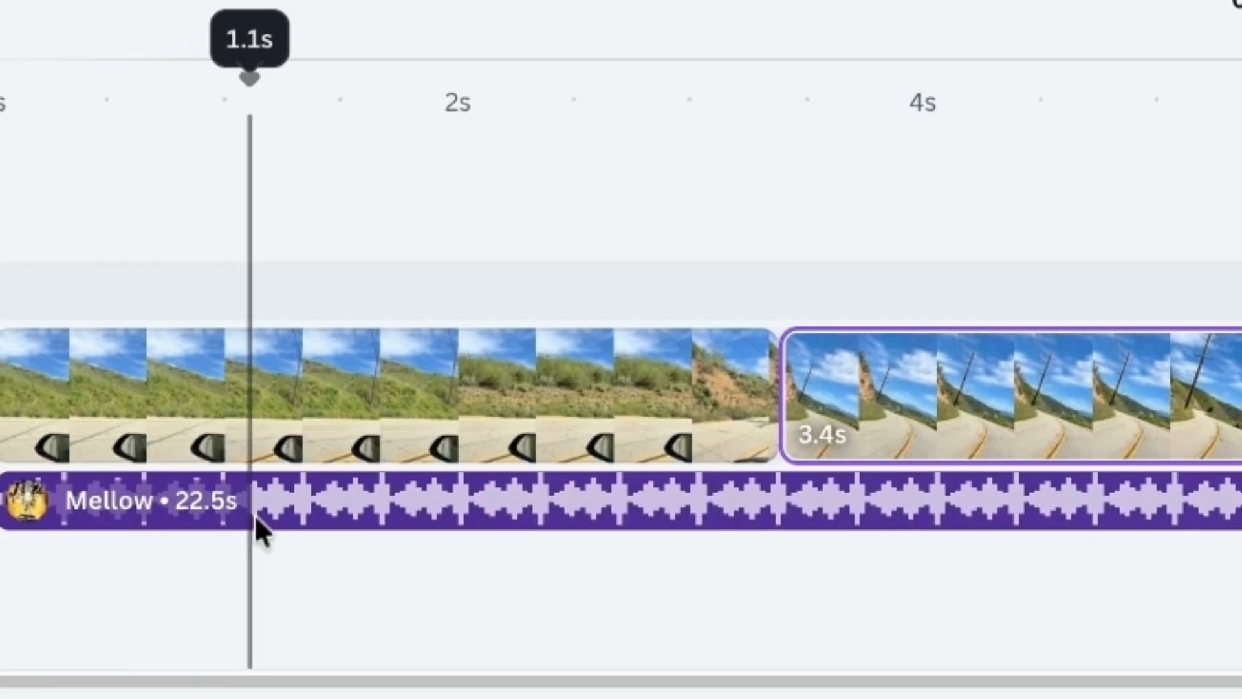
{"action": "left_click", "coordinate": [304, 425]}
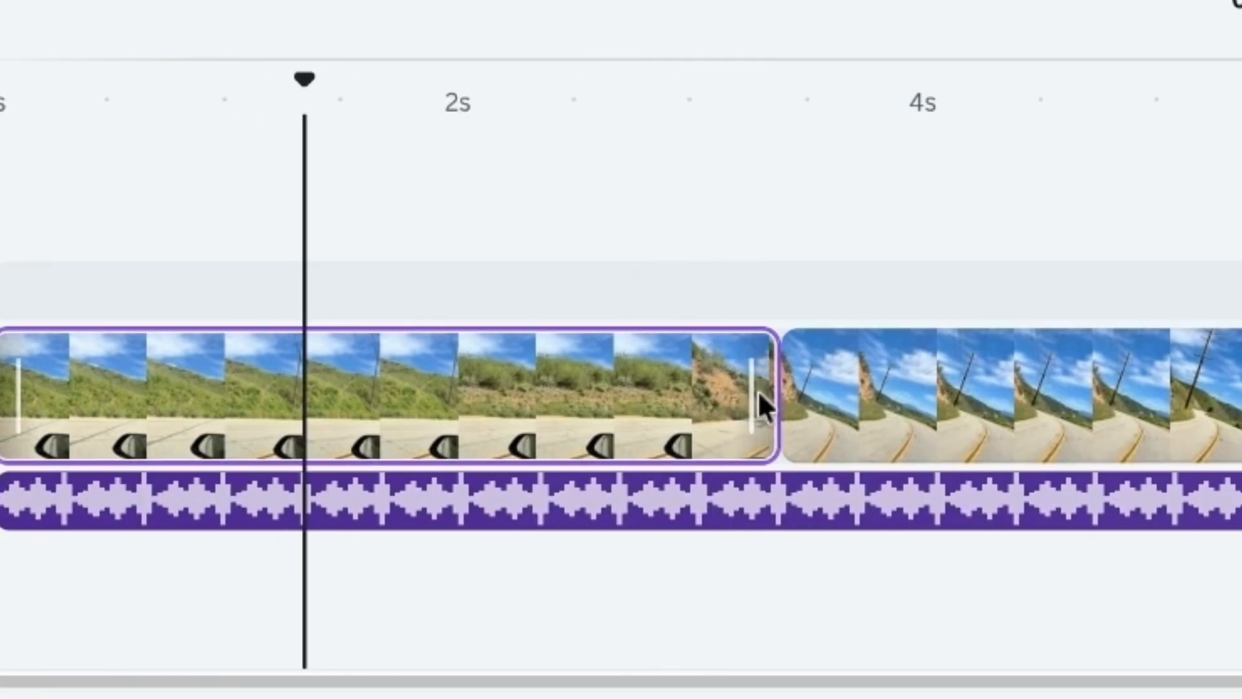
{"action": "left_click_drag", "start_coordinate": [754, 394], "coordinate": [303, 402]}
{"action": "mouse_move", "coordinate": [304, 425]}
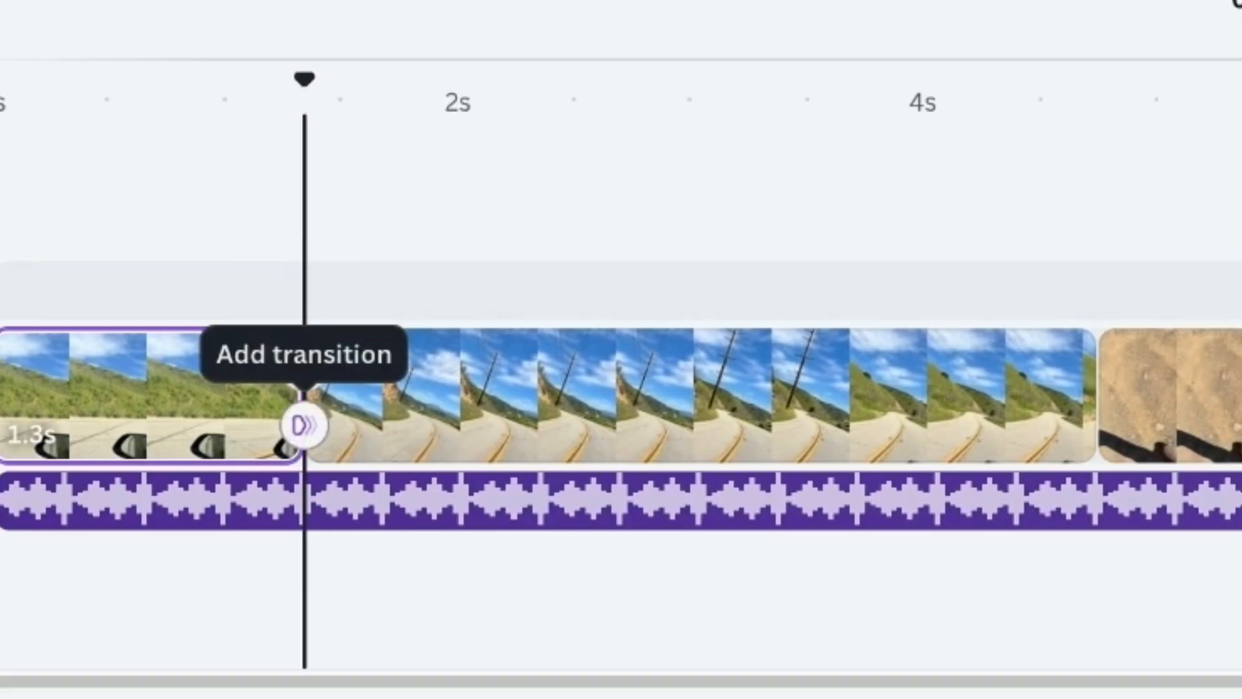
Trim the second road clip and the dirt path clip to 1.3 seconds each, ending on beats at about 2.6 and 4 seconds.
{"action": "left_click", "coordinate": [620, 437]}
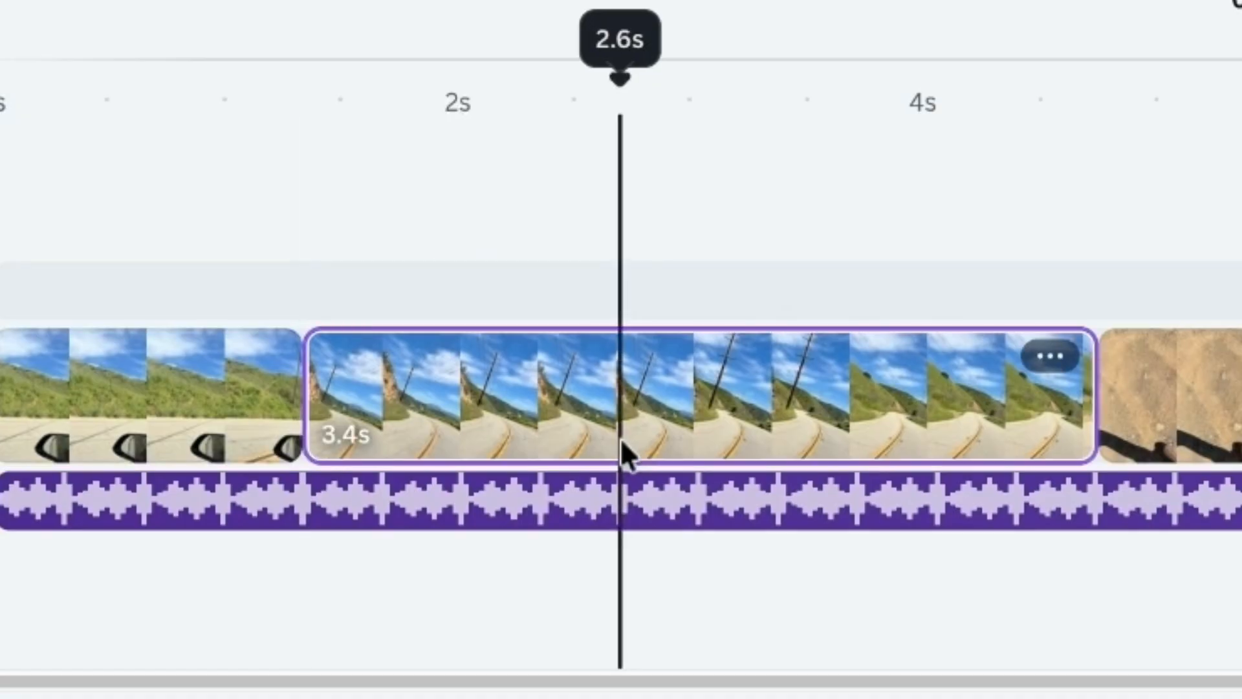
{"action": "mouse_move", "coordinate": [1077, 387]}
{"action": "left_click_drag", "start_coordinate": [1077, 387], "coordinate": [620, 387]}
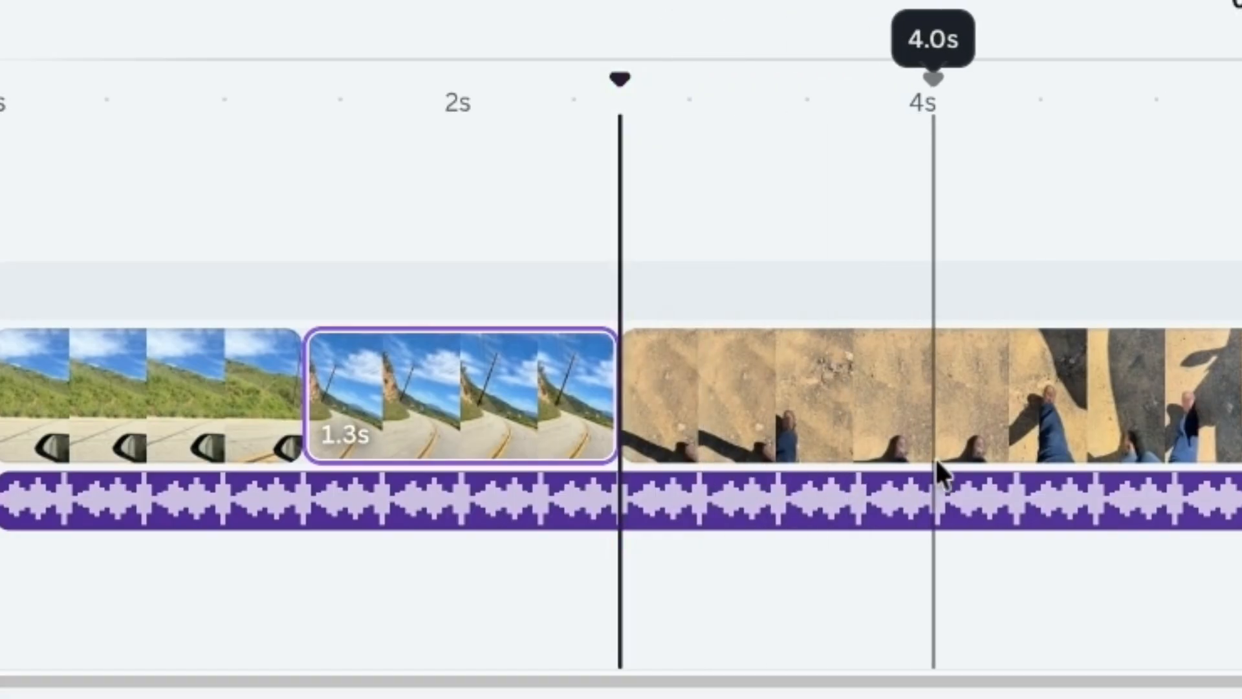
{"action": "left_click", "coordinate": [936, 414]}
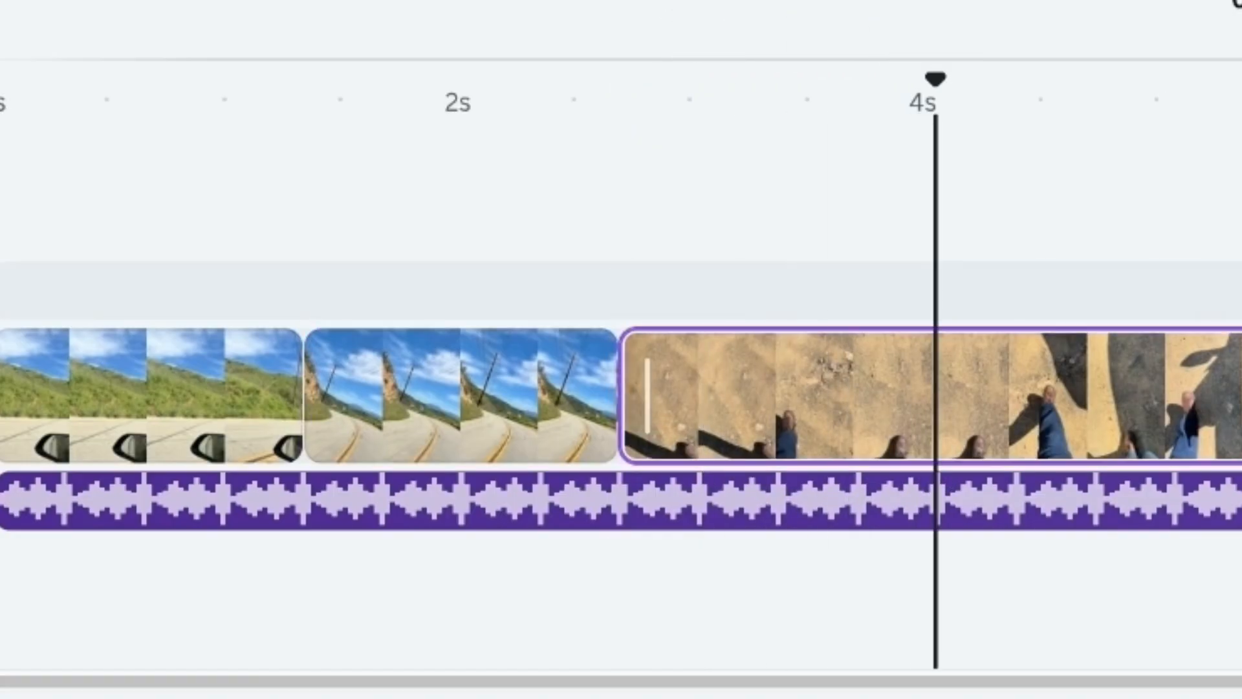
{"action": "left_click_drag", "start_coordinate": [1229, 394], "coordinate": [934, 395]}
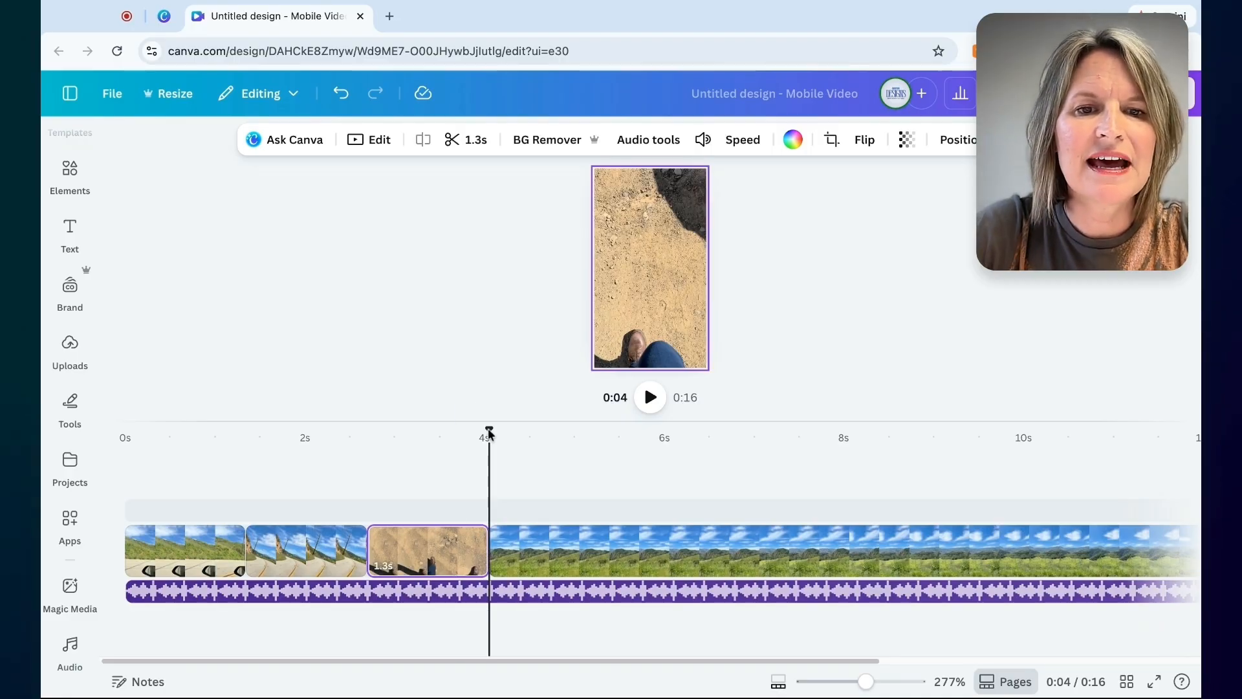
Play the green hills clip from about 8 seconds and split it on the timeline at about 9.7 seconds.
{"action": "left_click_drag", "start_coordinate": [935, 79], "coordinate": [340, 79]}
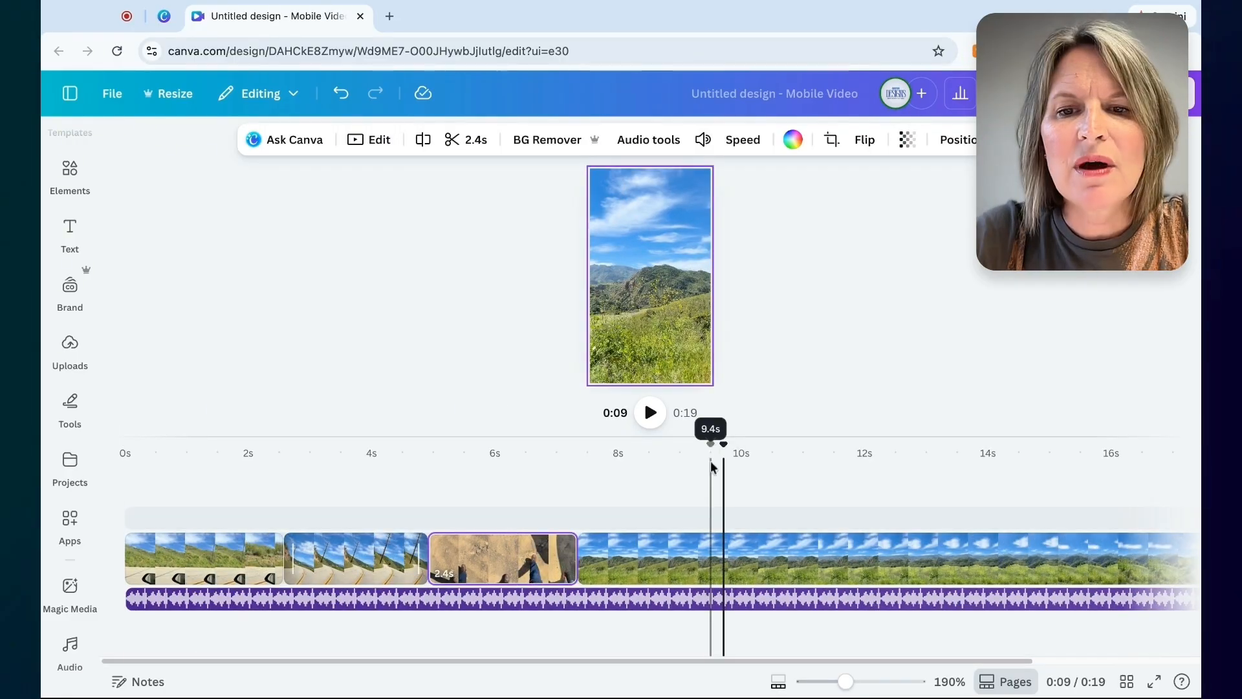
{"action": "left_click_drag", "start_coordinate": [723, 443], "coordinate": [635, 444]}
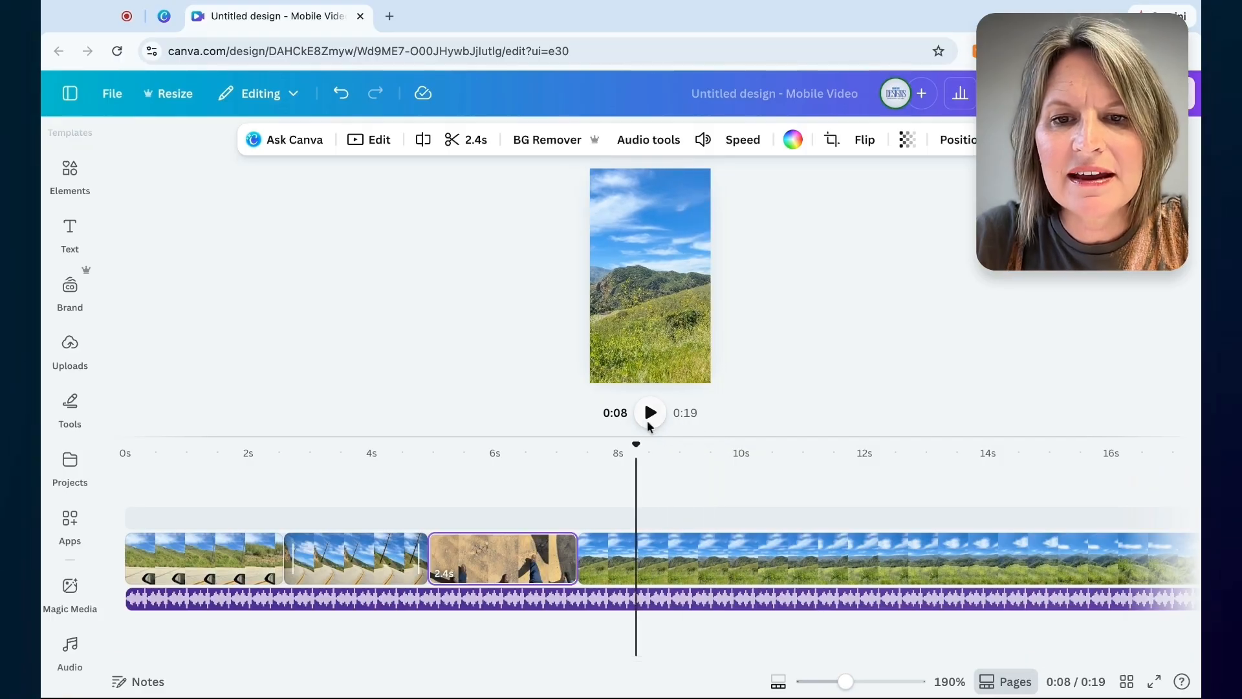
{"action": "left_click", "coordinate": [650, 412]}
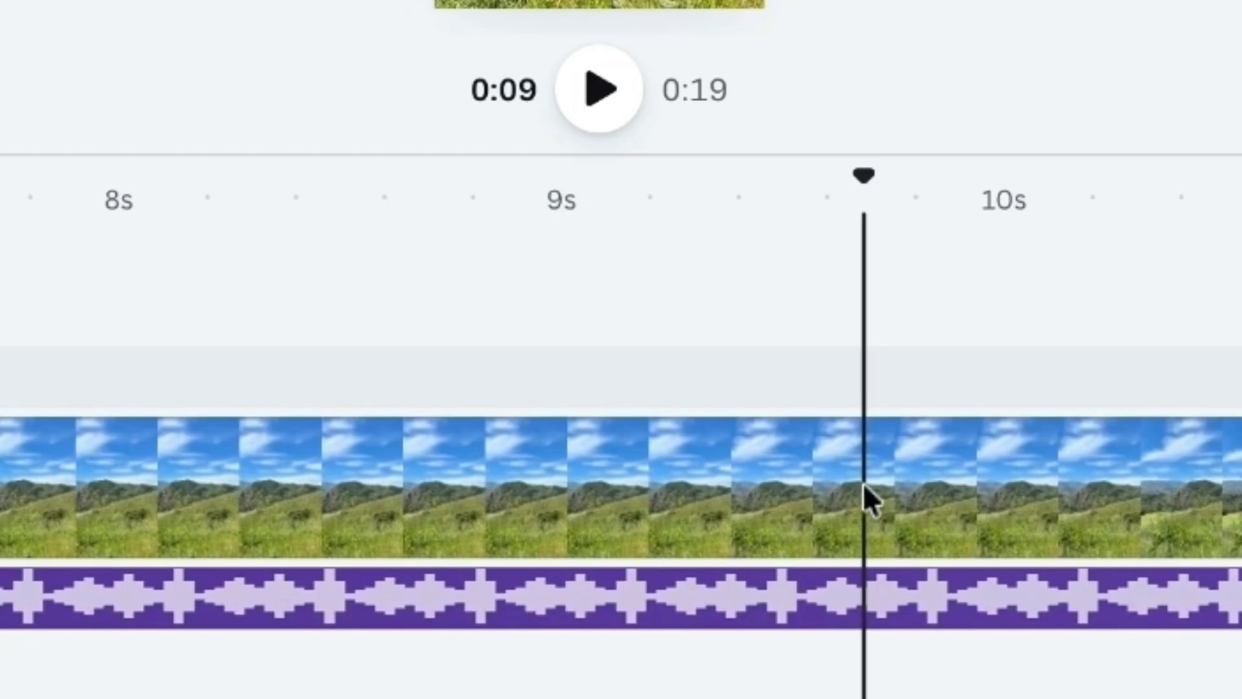
{"action": "left_click", "coordinate": [748, 557]}
{"action": "key", "text": "s"}
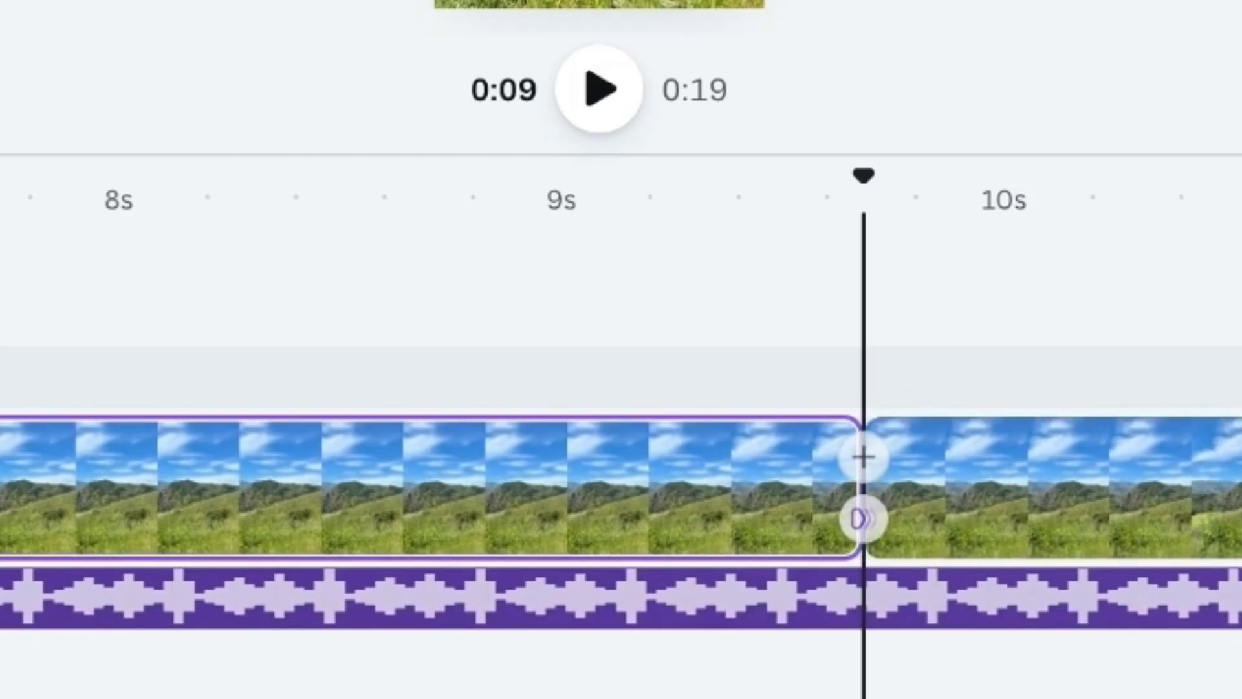
Split the remaining green hills clip at about 14.7 seconds and delete the 5.0-second part before the cut.
{"action": "left_click", "coordinate": [1089, 483]}
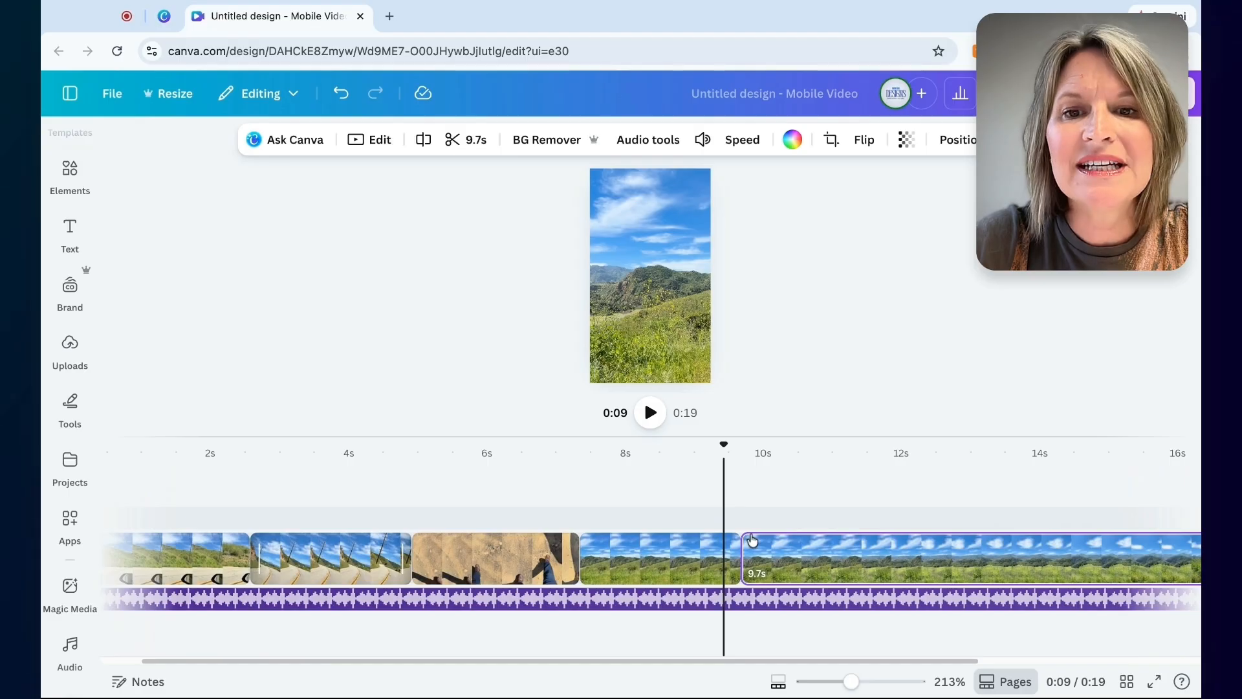
{"action": "scroll", "coordinate": [749, 542], "scroll_direction": "down", "scroll_amount": 5}
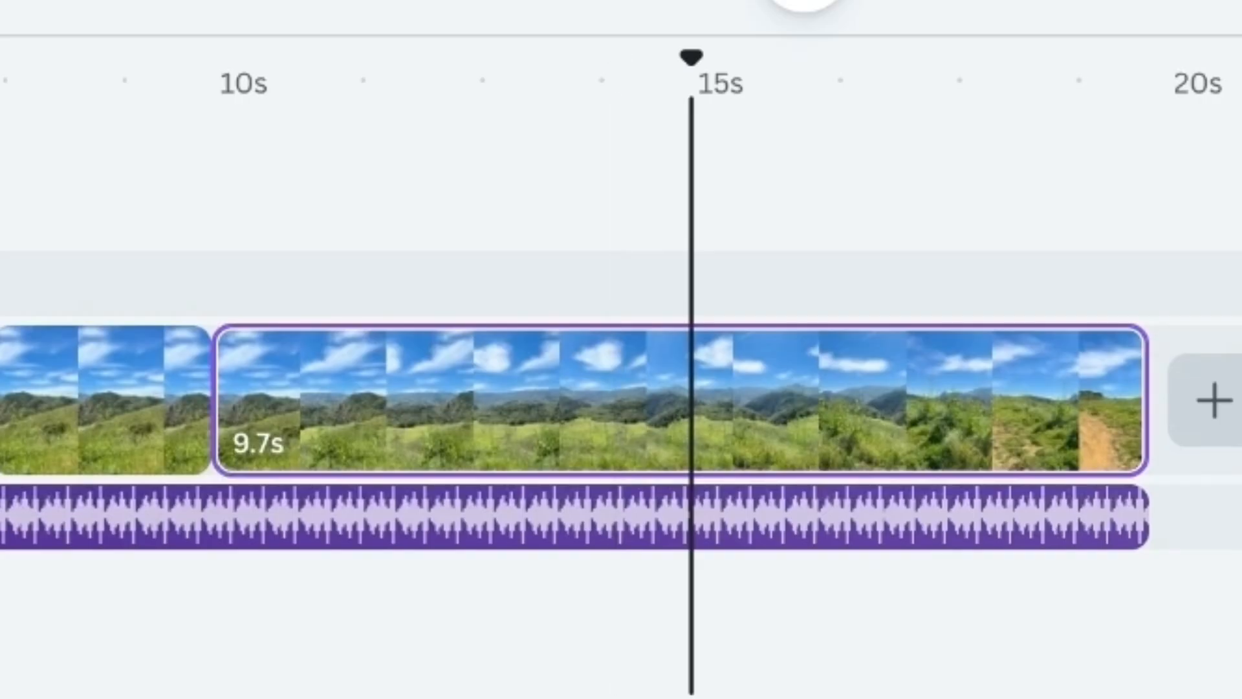
{"action": "key", "text": "s"}
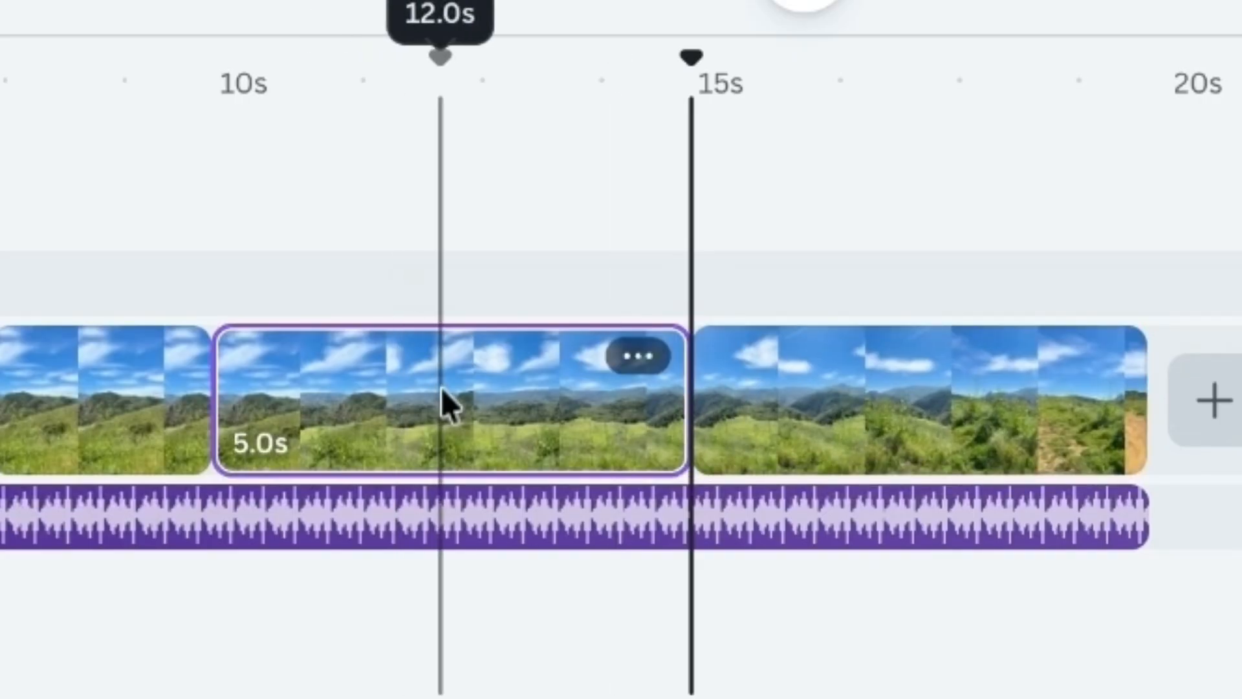
{"action": "key", "text": "Delete"}
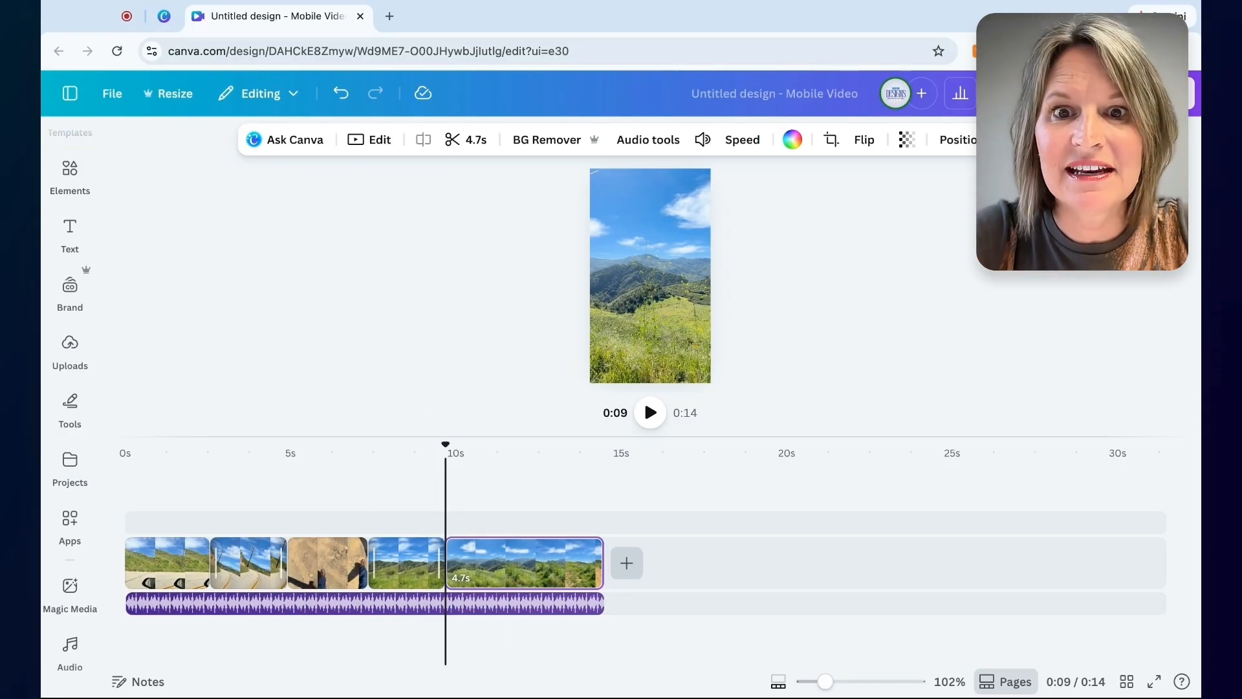
Overlay the 9.5-second tree-lined road clip from 0 seconds and crop it freeform to a nearly square view of the trees.
{"action": "left_click_drag", "start_coordinate": [825, 682], "coordinate": [838, 688]}
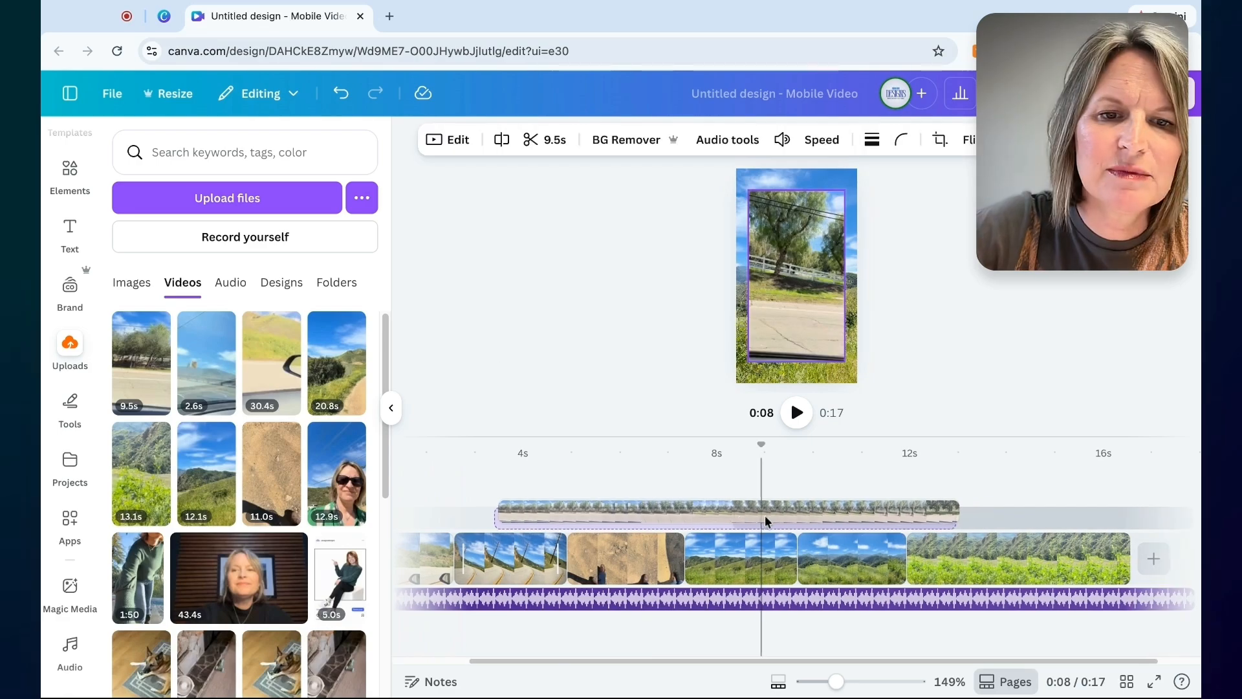
{"action": "left_click_drag", "start_coordinate": [765, 516], "coordinate": [753, 515]}
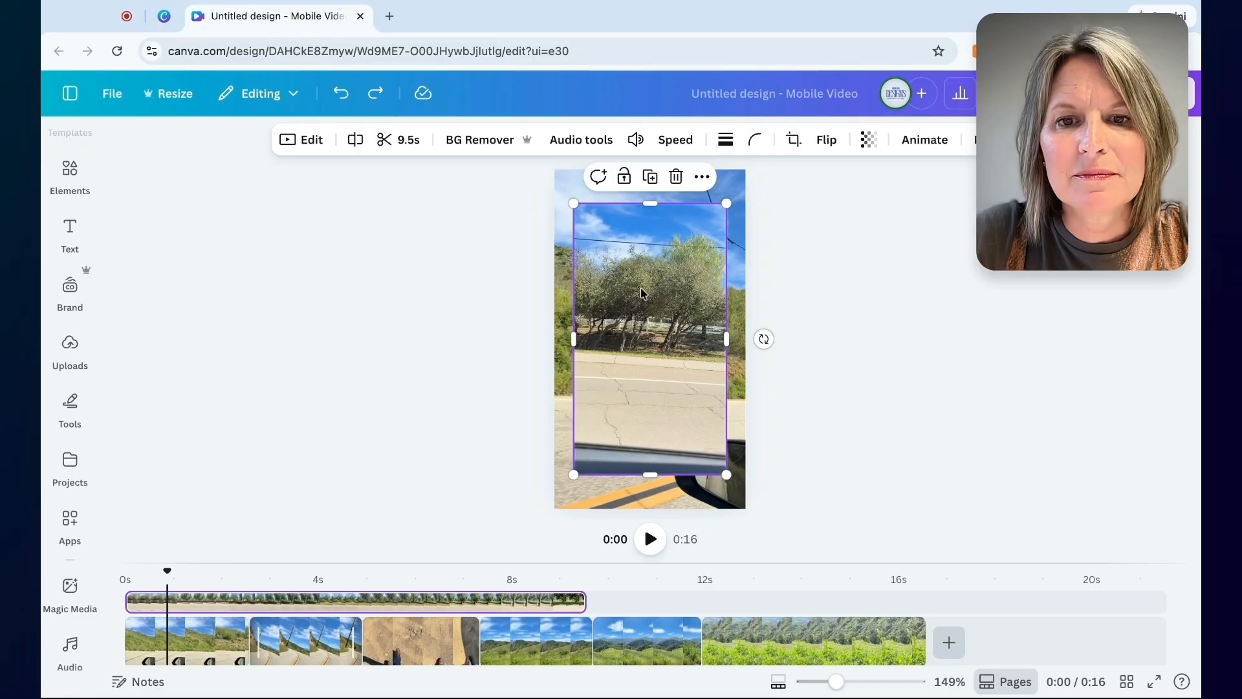
{"action": "double_click", "coordinate": [658, 238]}
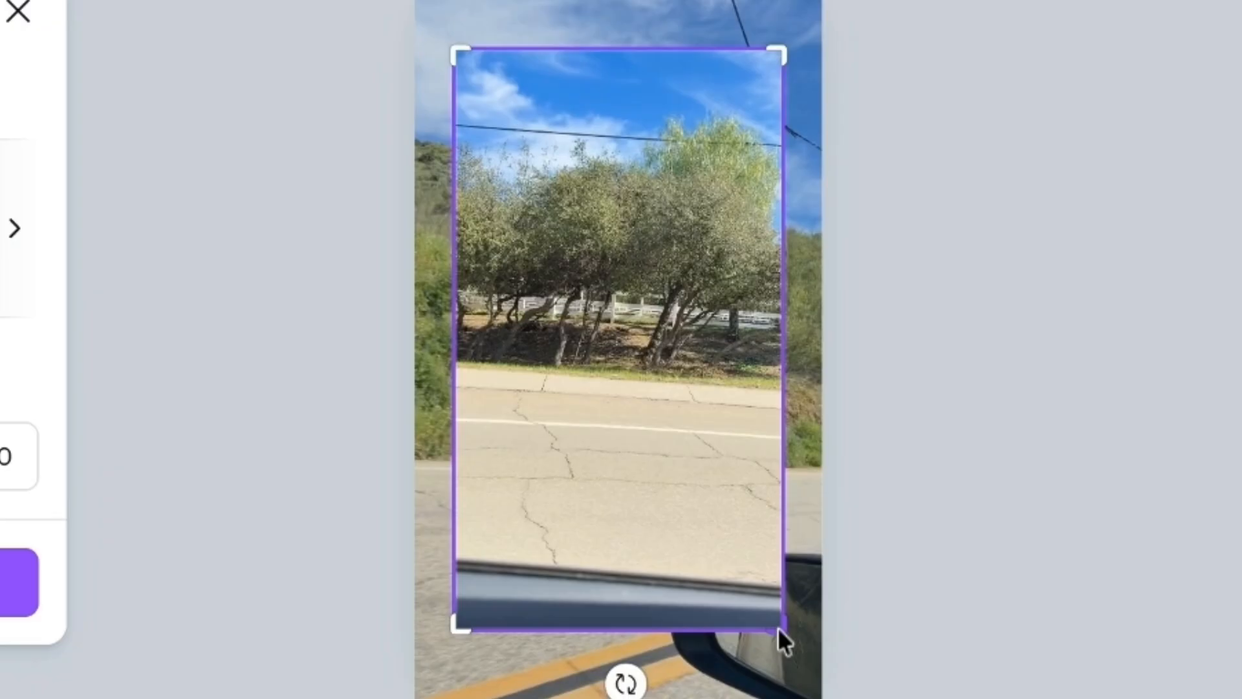
{"action": "left_click_drag", "start_coordinate": [725, 474], "coordinate": [724, 421]}
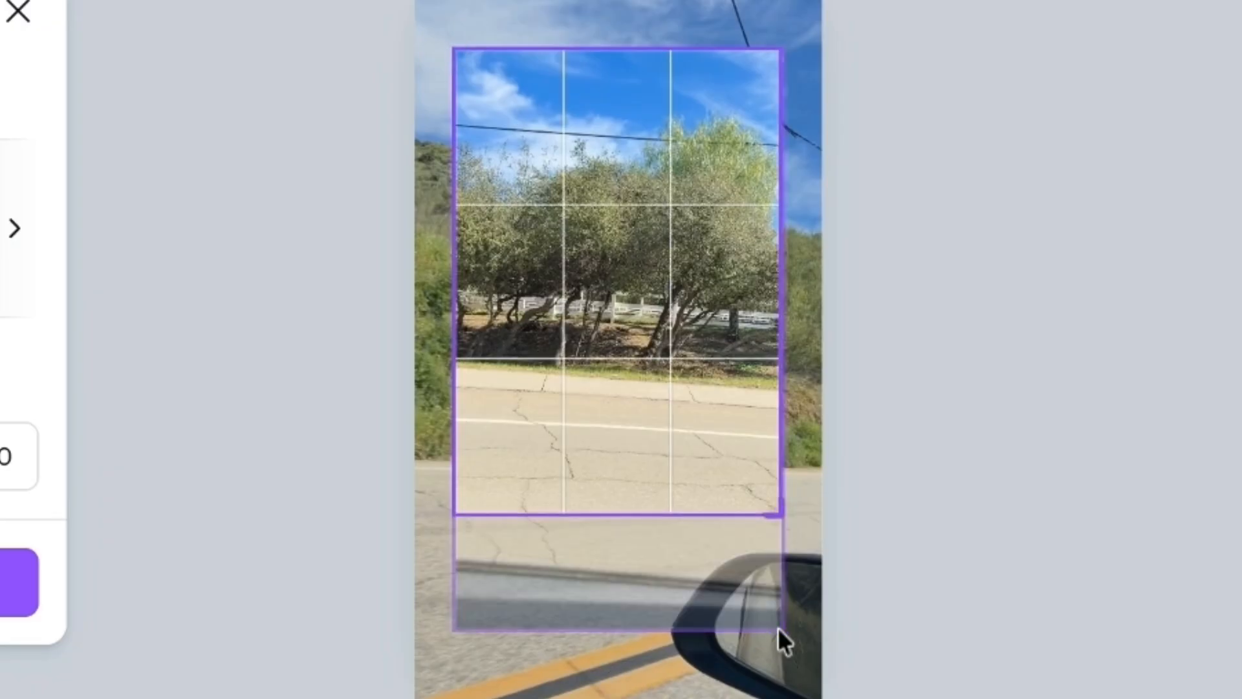
{"action": "left_click_drag", "start_coordinate": [780, 513], "coordinate": [780, 452]}
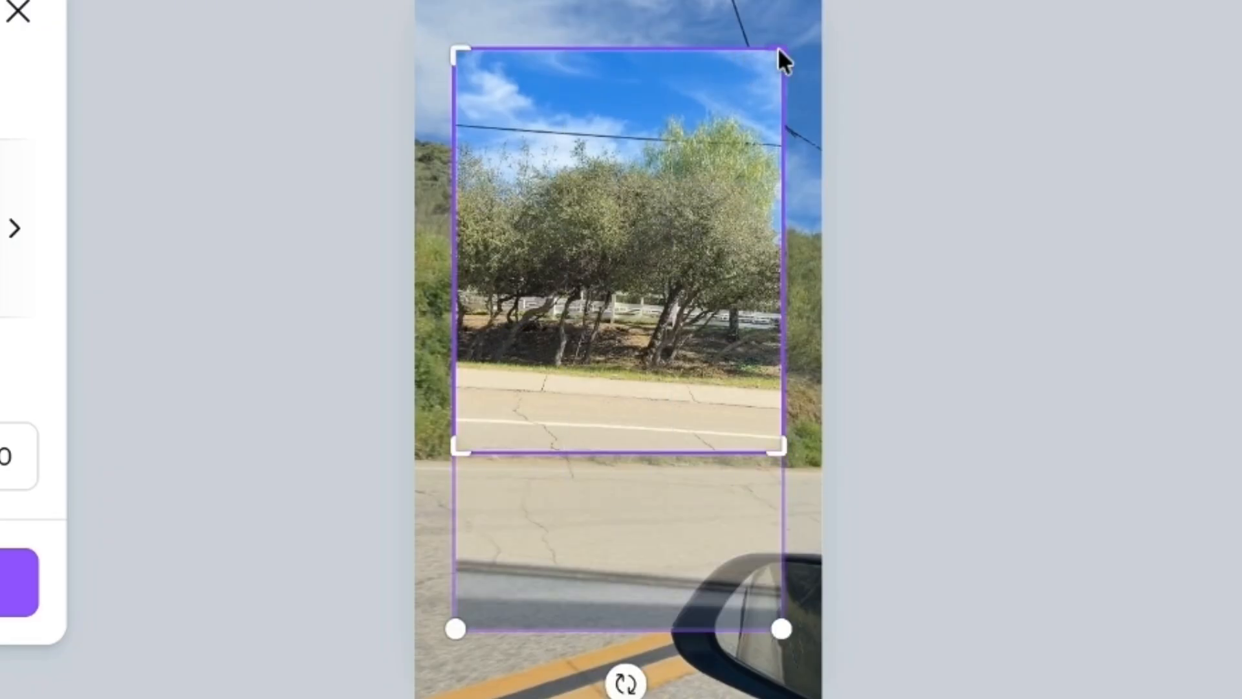
{"action": "left_click_drag", "start_coordinate": [780, 49], "coordinate": [773, 91]}
{"action": "left_click_drag", "start_coordinate": [776, 453], "coordinate": [775, 446]}
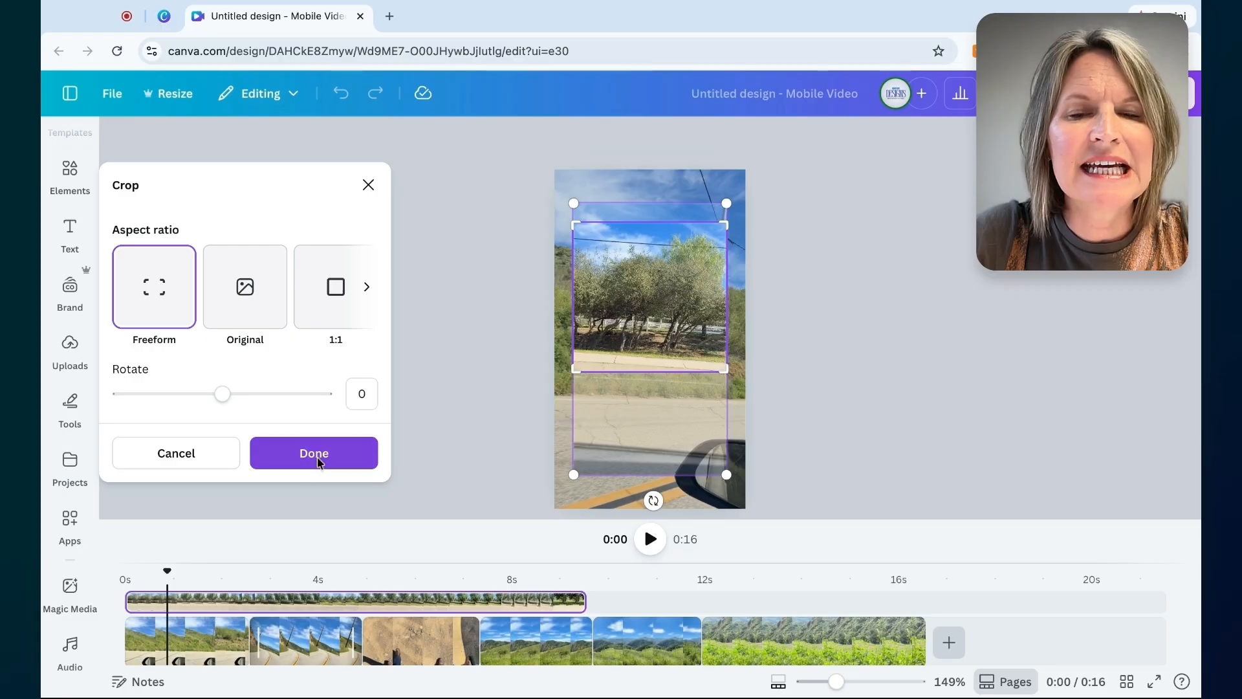
{"action": "left_click", "coordinate": [318, 456]}
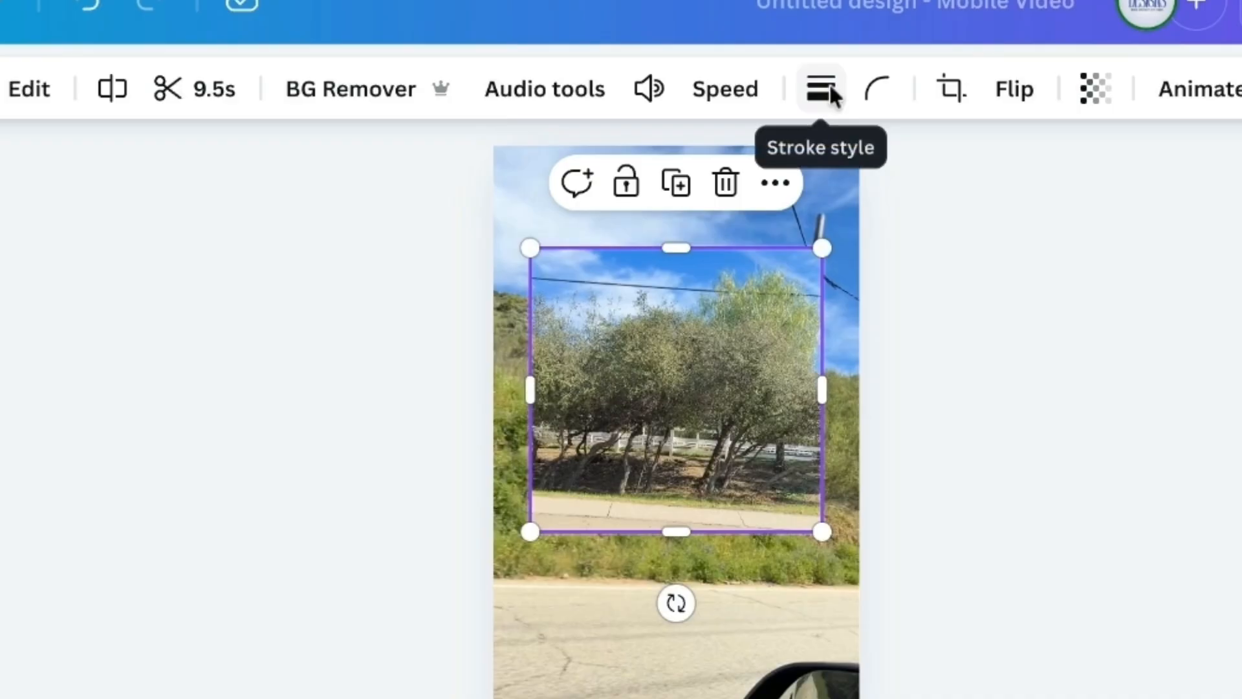
Add a solid black border to the tree-lined road overlay and apply the Breathe animation.
{"action": "left_click", "coordinate": [830, 93]}
{"action": "left_click", "coordinate": [741, 180]}
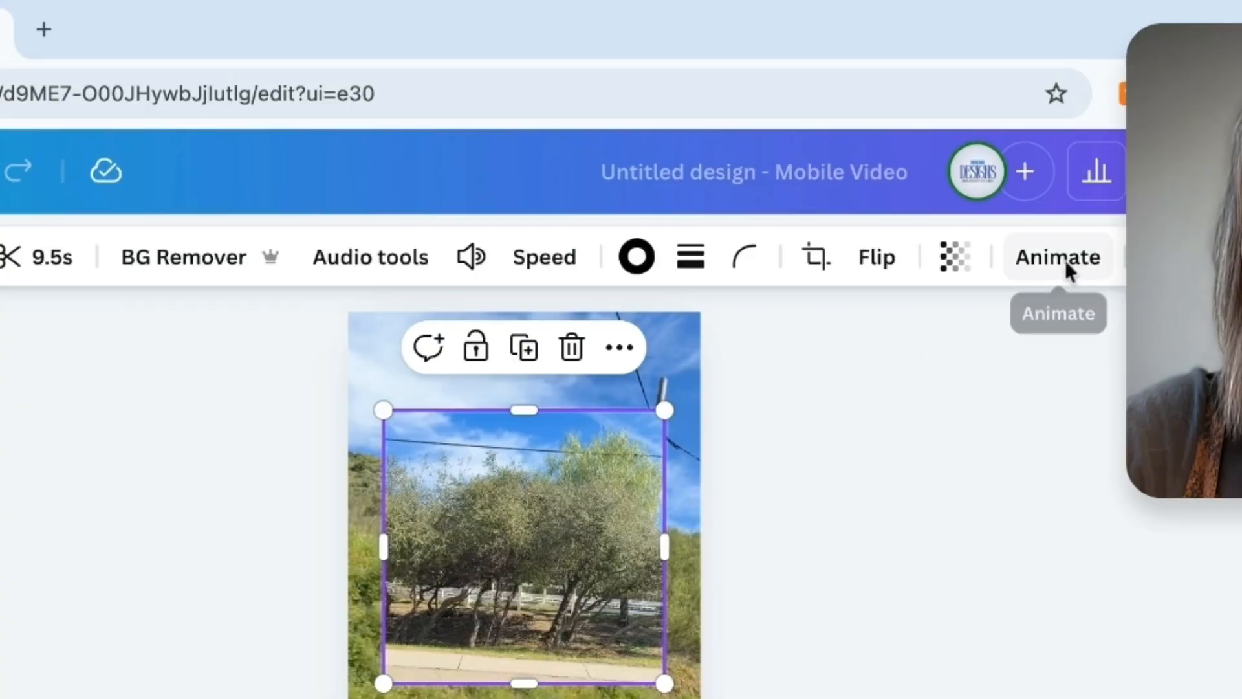
{"action": "left_click", "coordinate": [944, 144]}
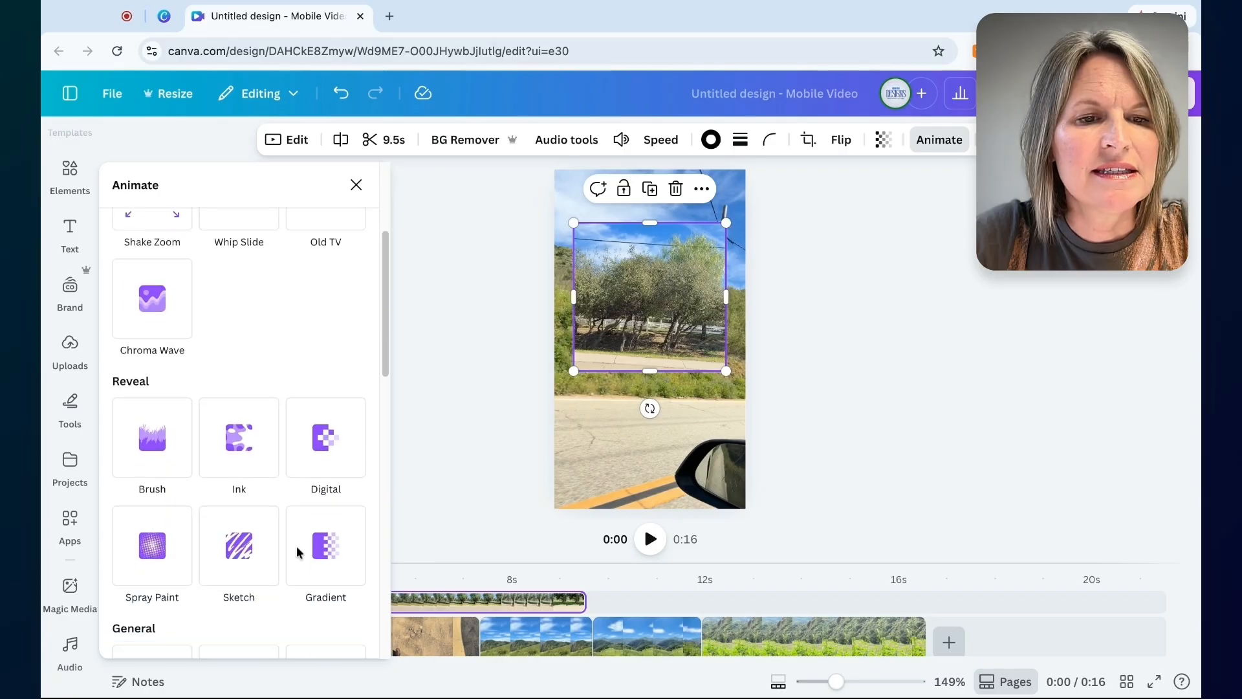
{"action": "scroll", "coordinate": [296, 546], "scroll_direction": "down", "scroll_amount": 7}
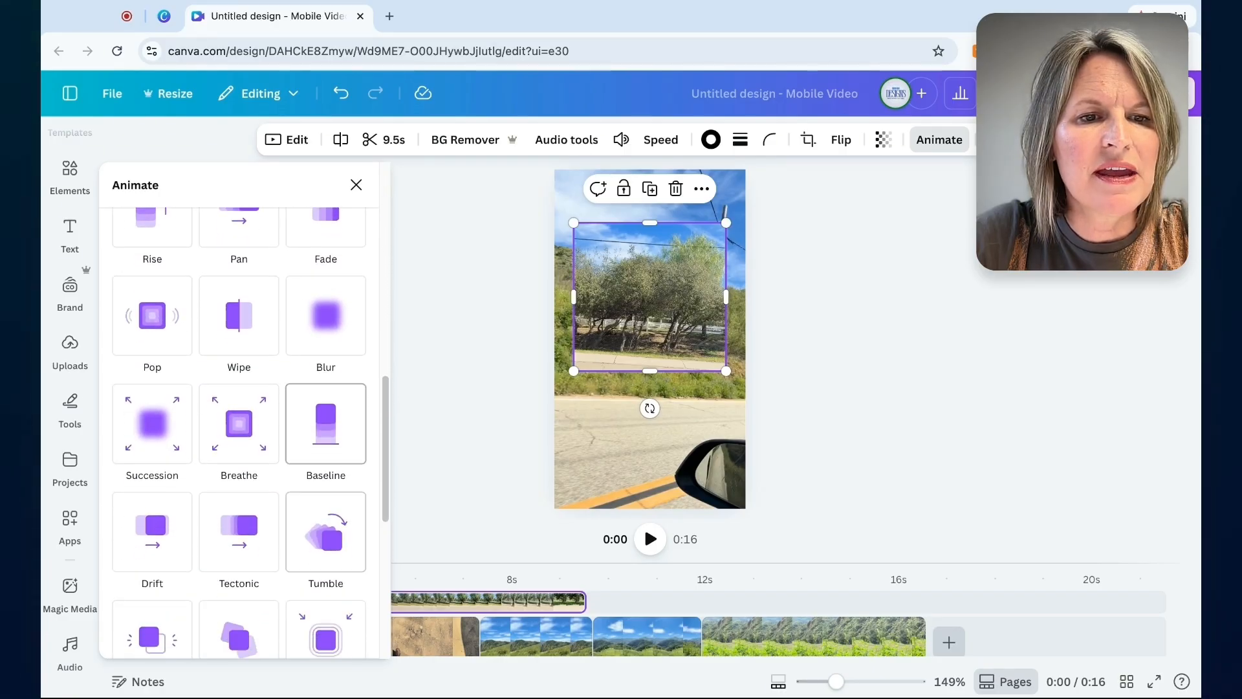
{"action": "left_click", "coordinate": [257, 434]}
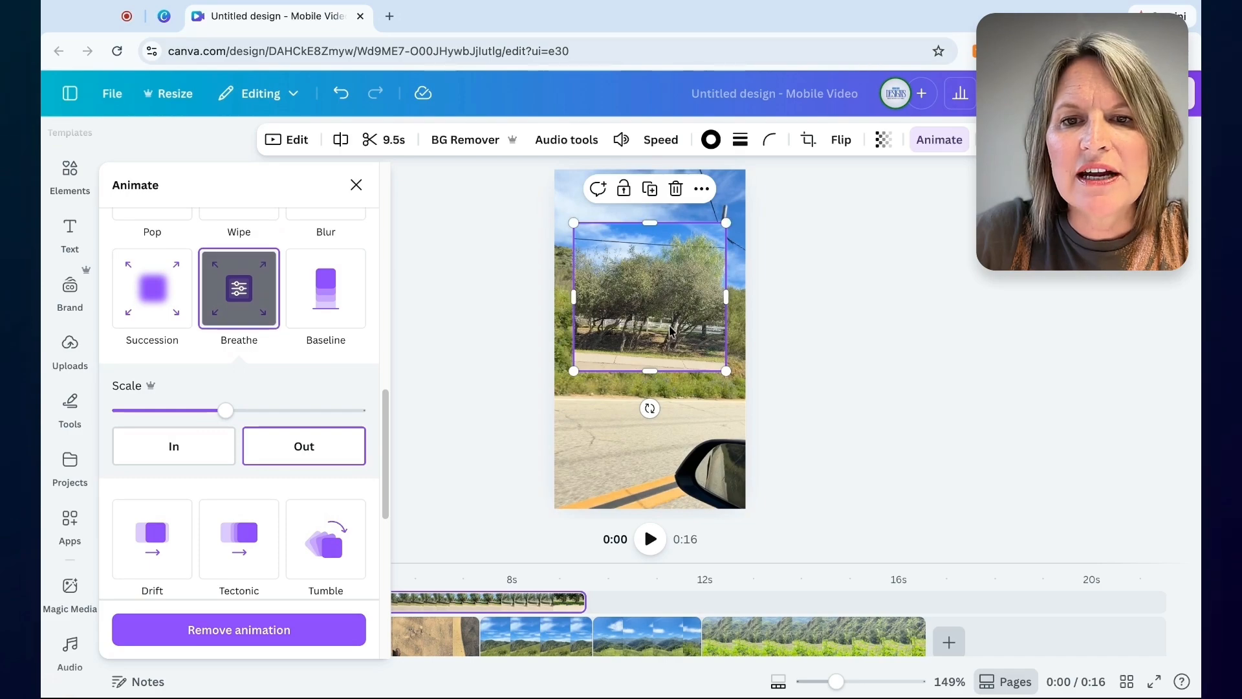
{"action": "left_click", "coordinate": [396, 411]}
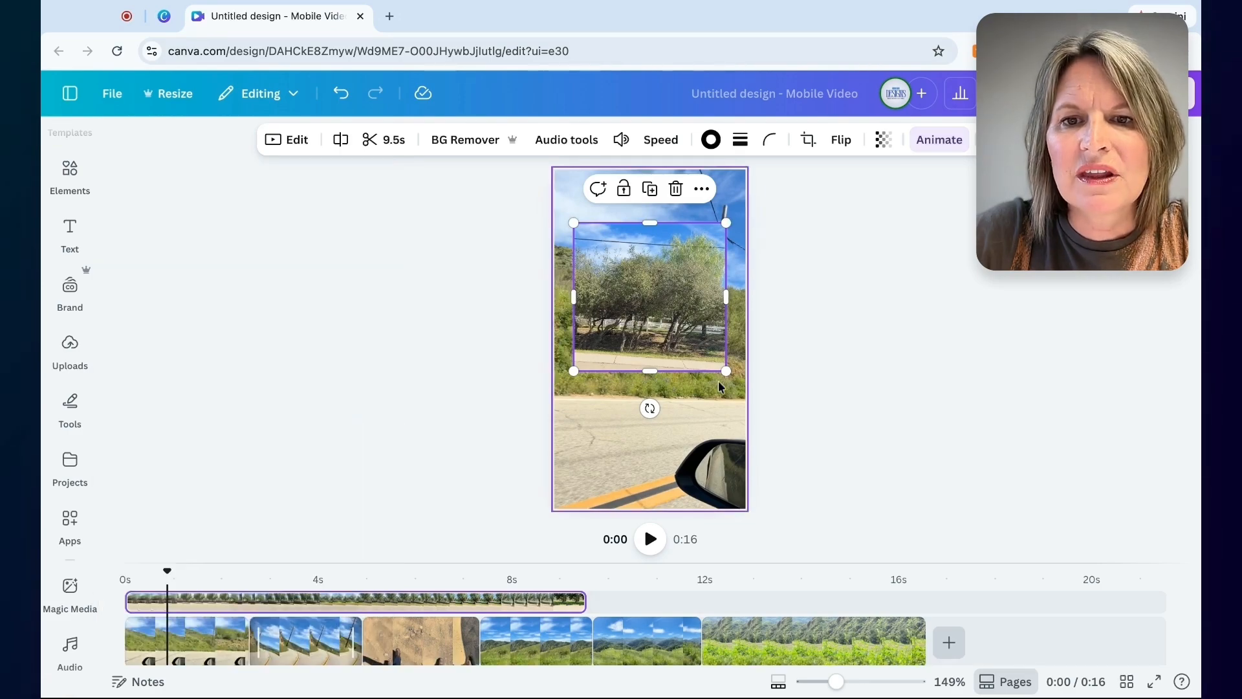
Shrink the bordered tree overlay and place it in the lower-left part of the video frame.
{"action": "left_click_drag", "start_coordinate": [726, 371], "coordinate": [673, 319]}
{"action": "left_click_drag", "start_coordinate": [635, 268], "coordinate": [627, 430]}
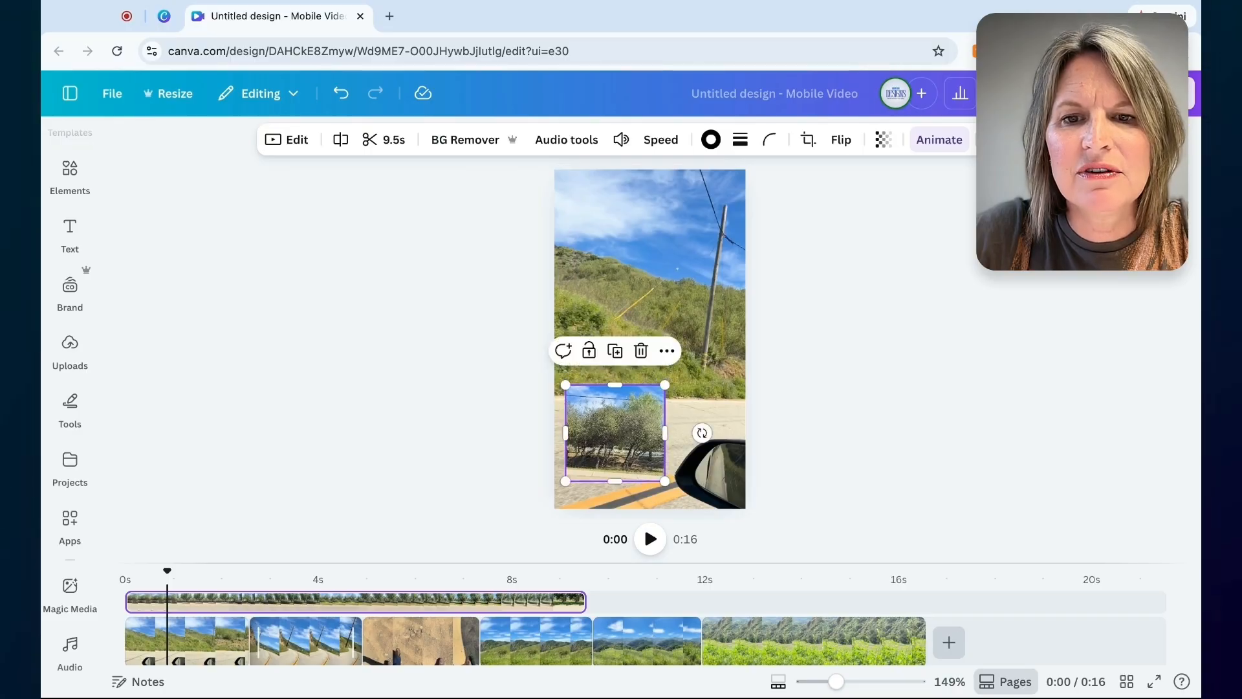
{"action": "left_click", "coordinate": [858, 367]}
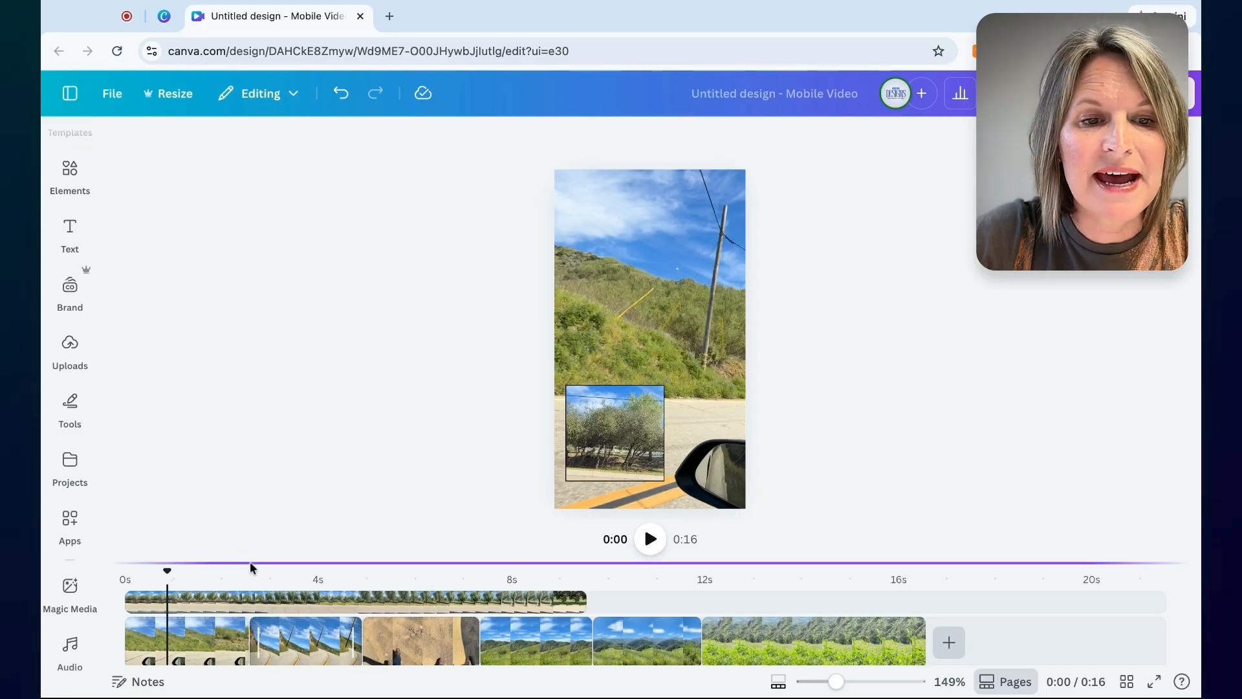
Play the opening, move the tree overlay to start at about 1.4 seconds and trim its end so that it lasts 2.2 seconds.
{"action": "left_click_drag", "start_coordinate": [250, 561], "coordinate": [249, 383]}
{"action": "left_click_drag", "start_coordinate": [166, 391], "coordinate": [125, 391]}
{"action": "key", "text": "space"}
{"action": "key", "text": "space"}
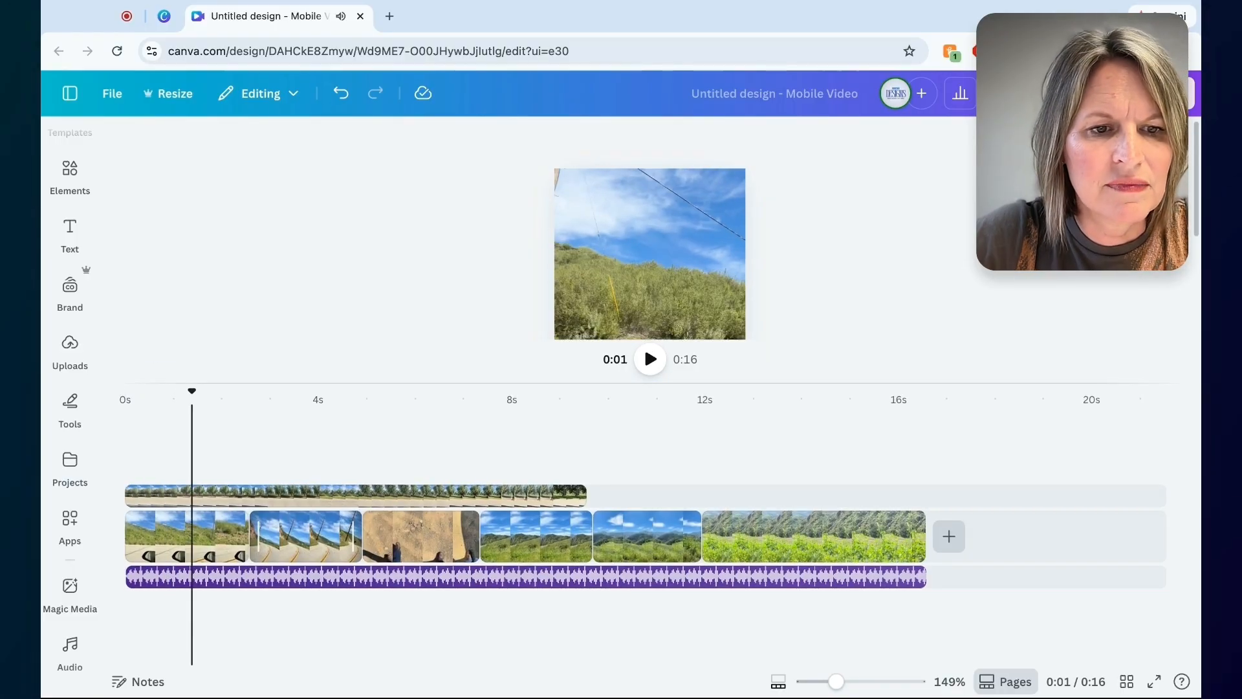
{"action": "left_click", "coordinate": [153, 497]}
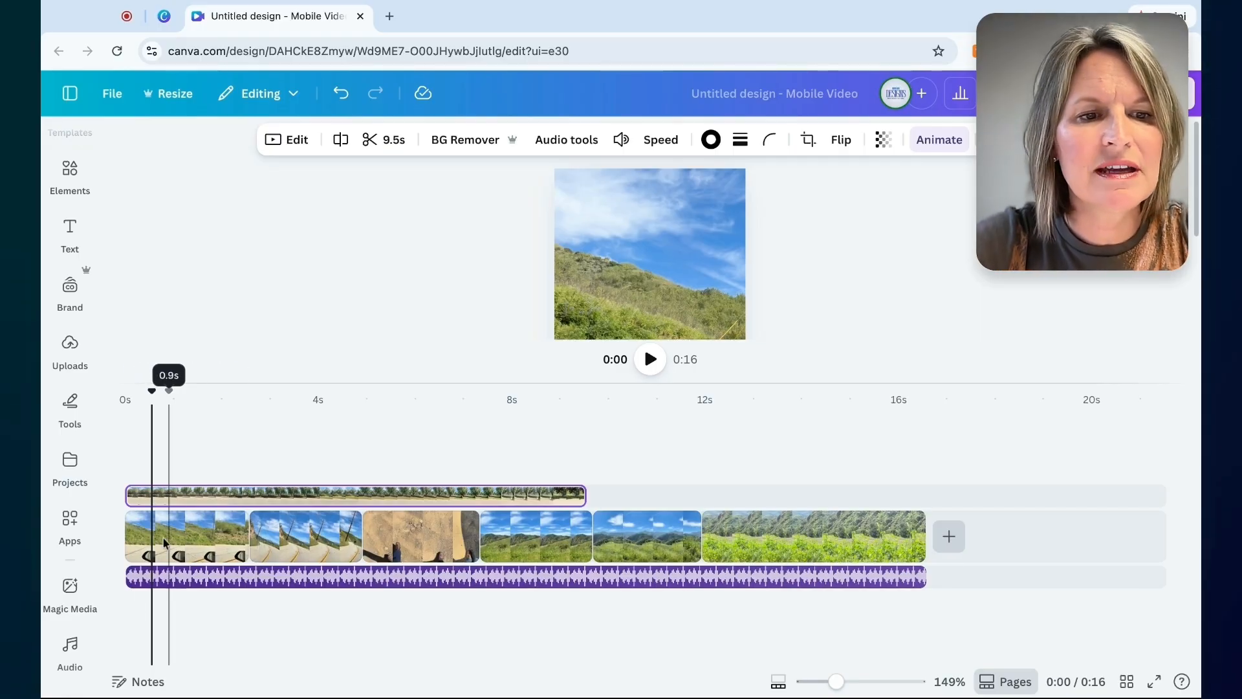
{"action": "key", "text": "space"}
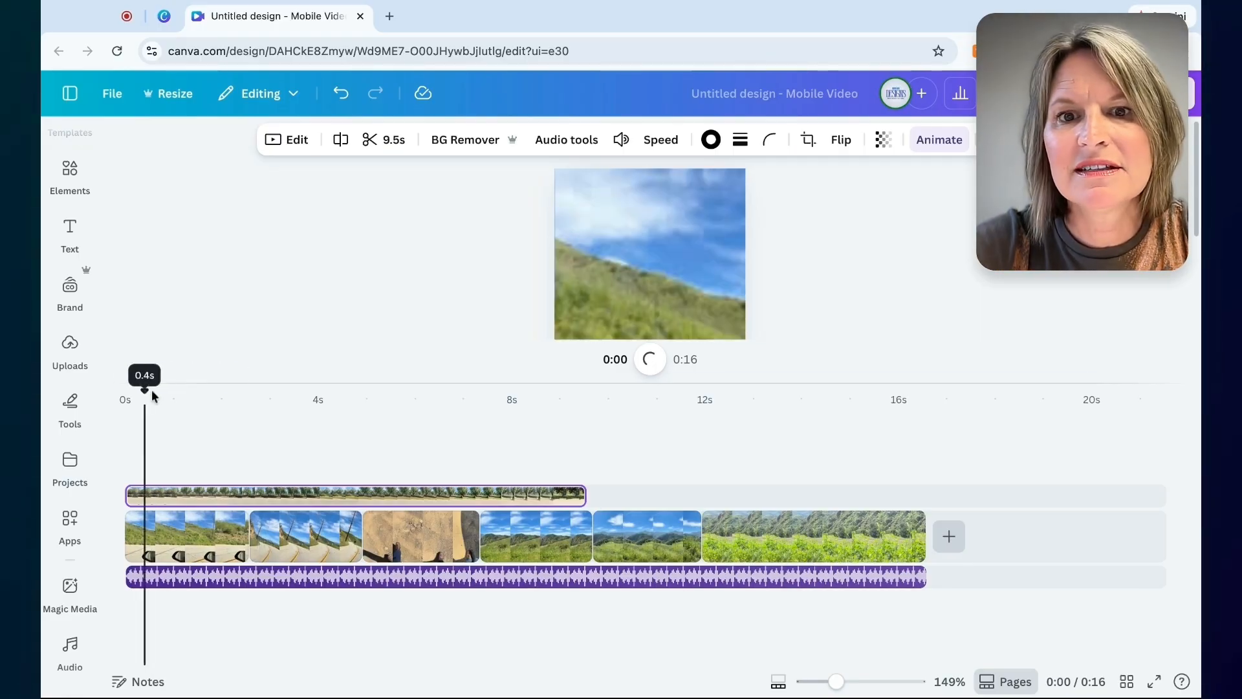
{"action": "key", "text": "space"}
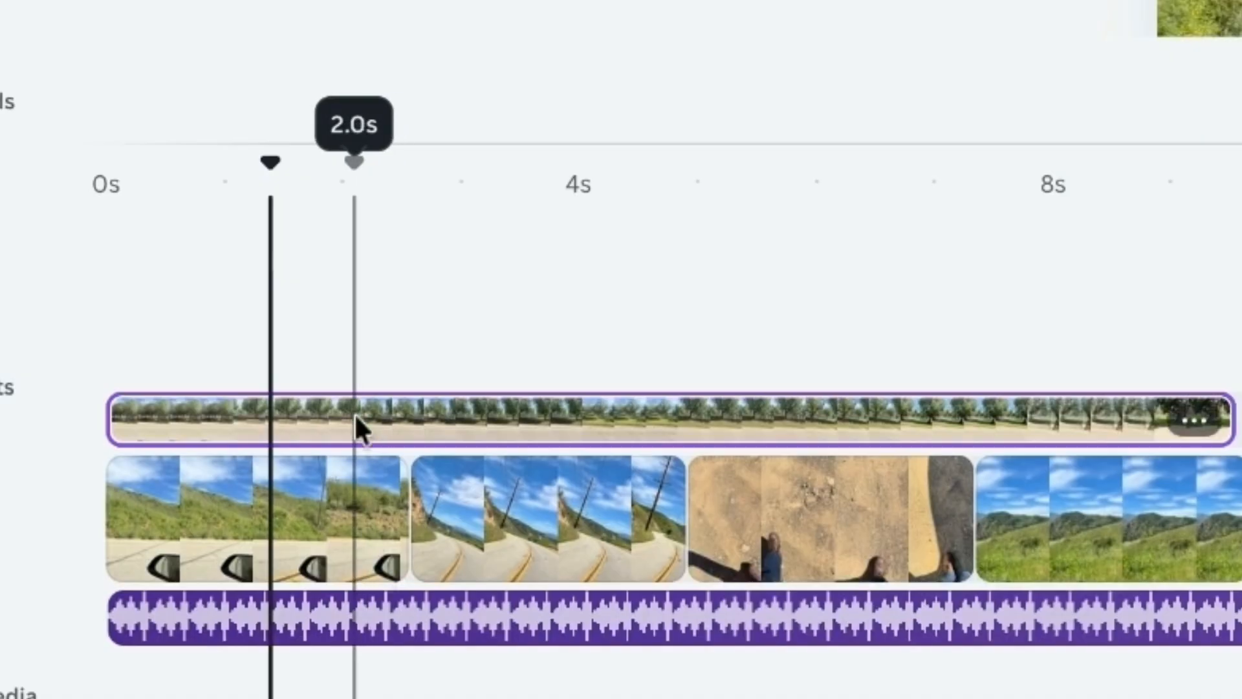
{"action": "left_click_drag", "start_coordinate": [228, 495], "coordinate": [289, 495]}
{"action": "left_click_drag", "start_coordinate": [355, 413], "coordinate": [357, 420]}
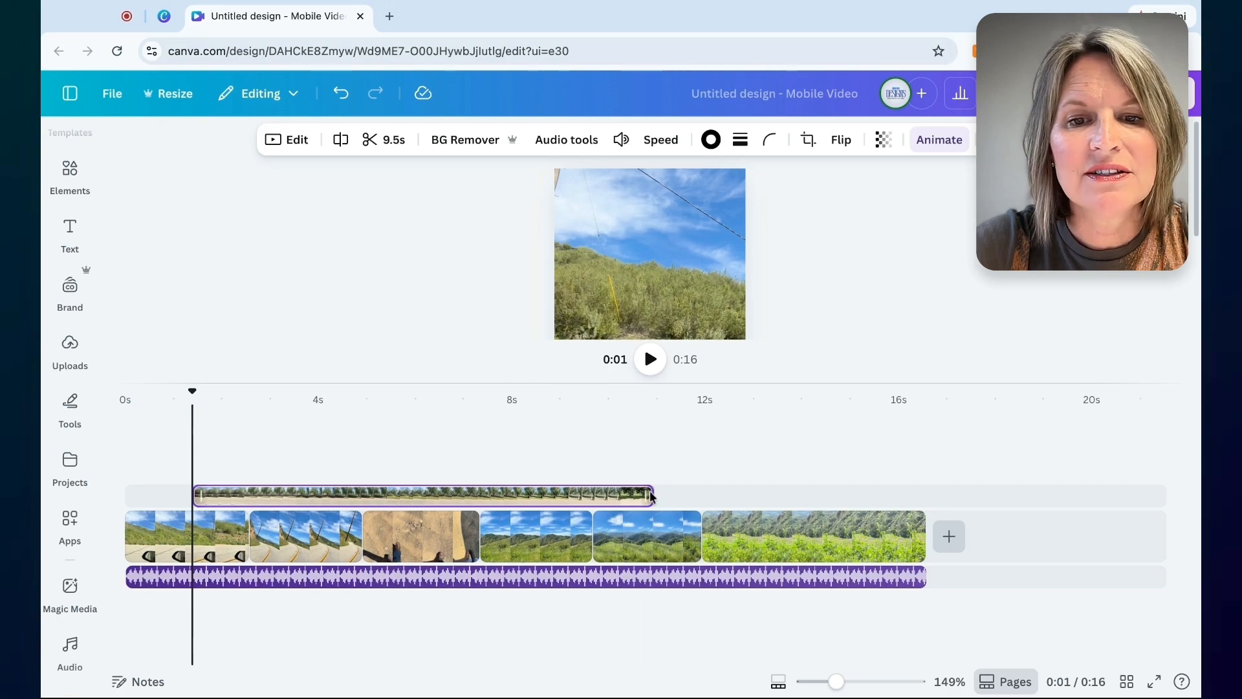
{"action": "left_click_drag", "start_coordinate": [651, 495], "coordinate": [249, 495]}
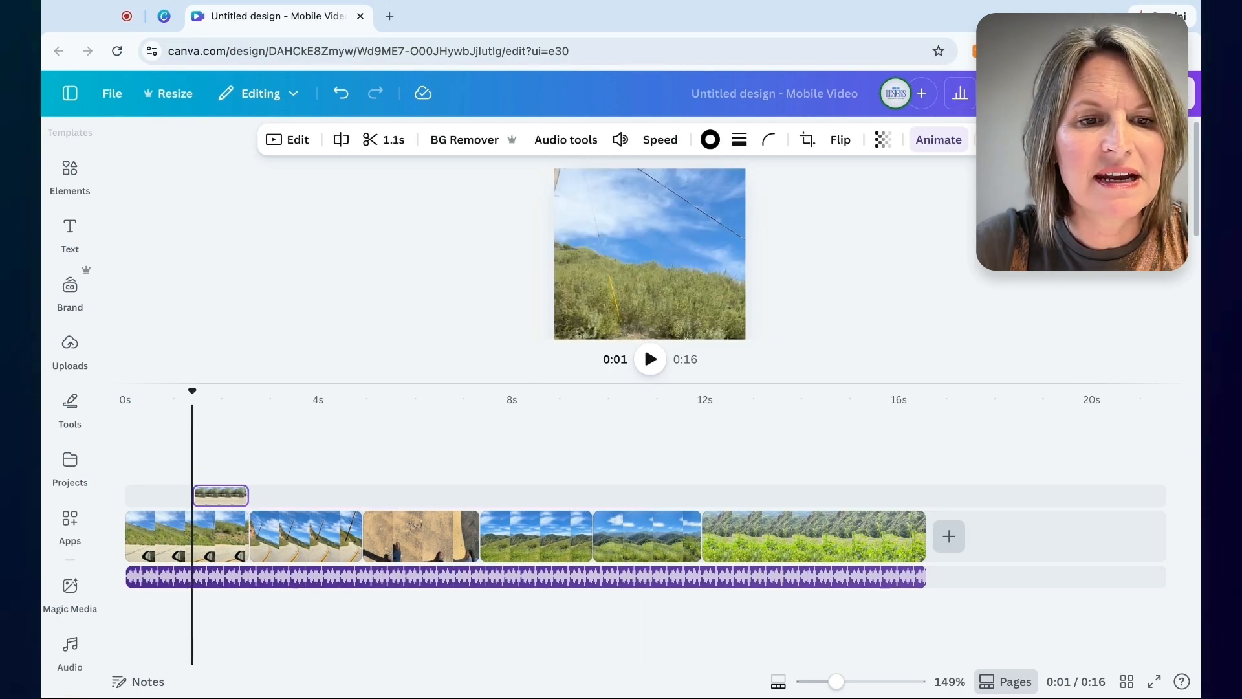
{"action": "left_click_drag", "start_coordinate": [252, 562], "coordinate": [301, 562]}
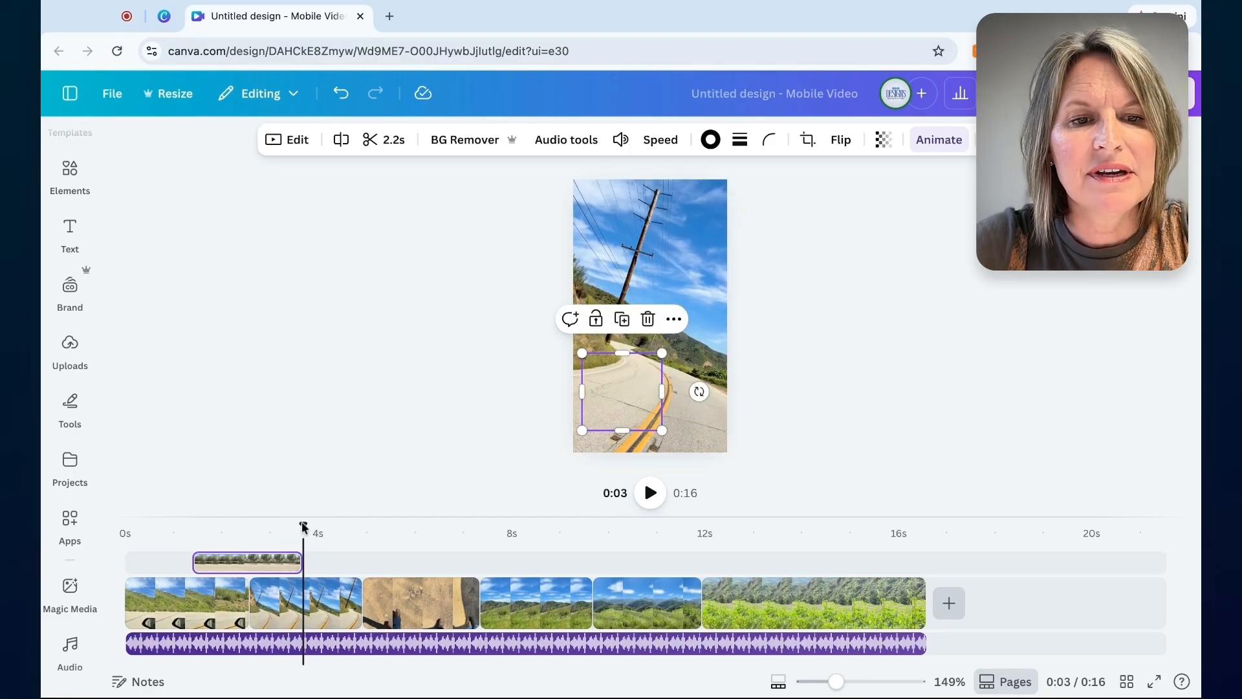
Add the uploaded 9.5-second tree-lined road clip as a second overlay starting at about 2.6 seconds, above the first overlay.
{"action": "left_click_drag", "start_coordinate": [302, 517], "coordinate": [251, 530]}
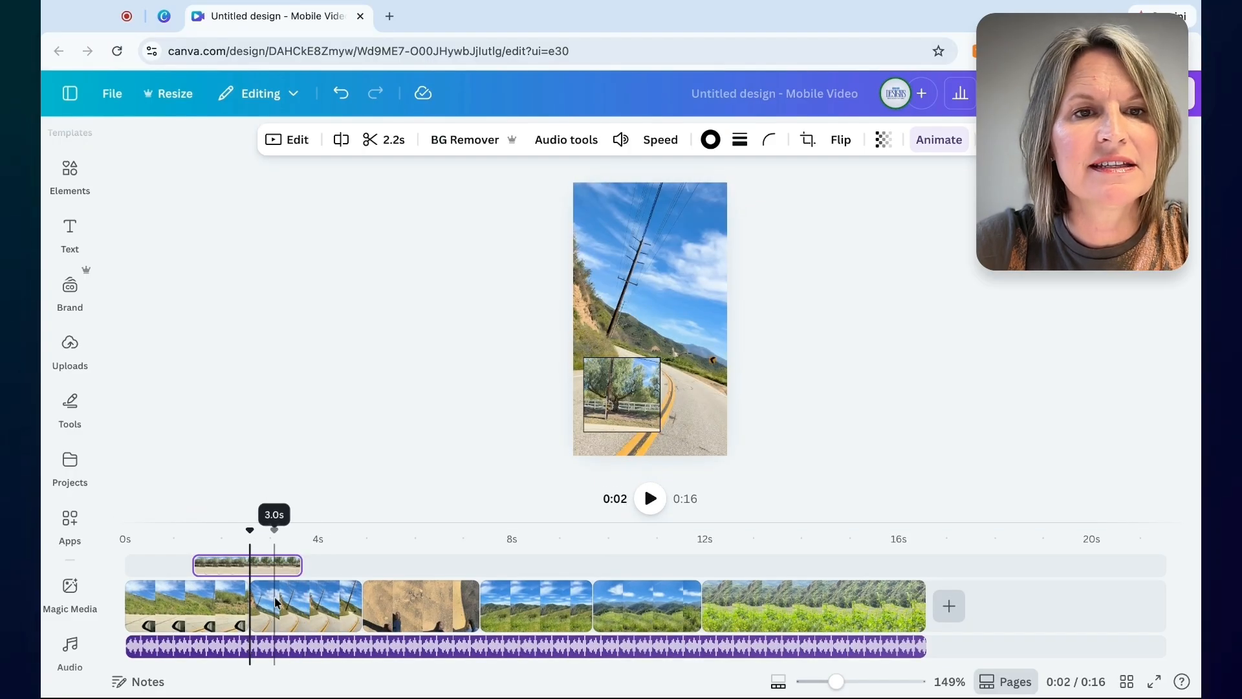
{"action": "left_click", "coordinate": [67, 348]}
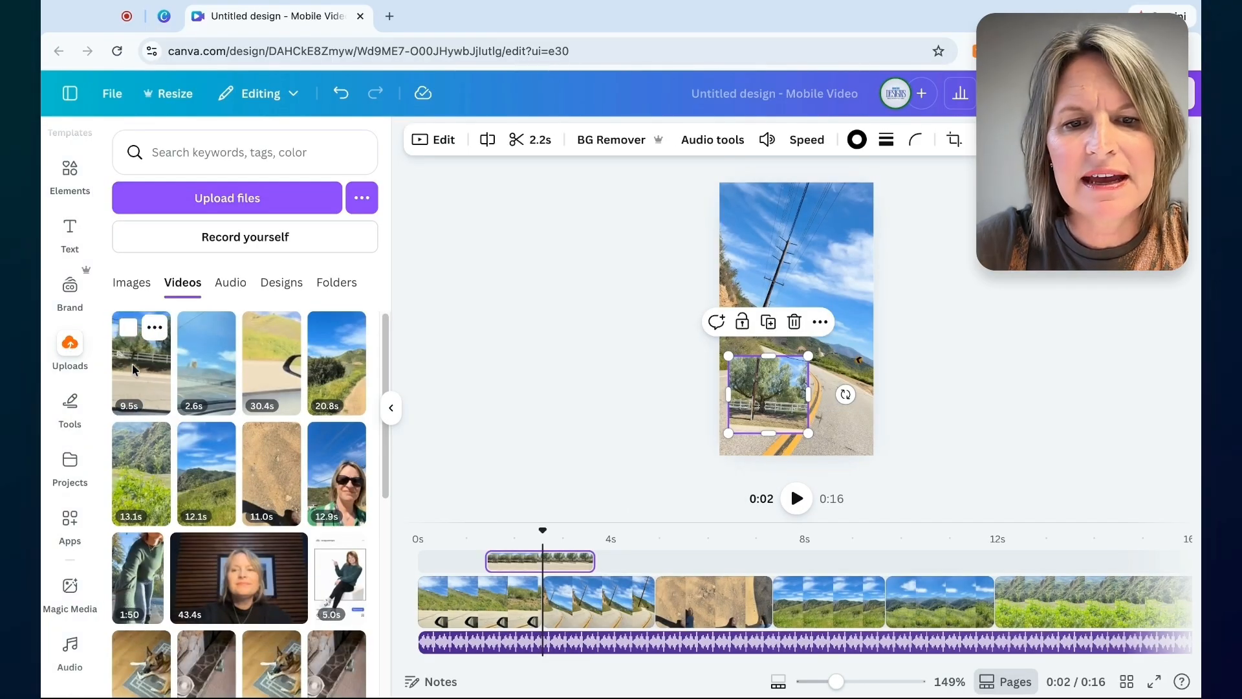
{"action": "left_click_drag", "start_coordinate": [132, 364], "coordinate": [637, 534]}
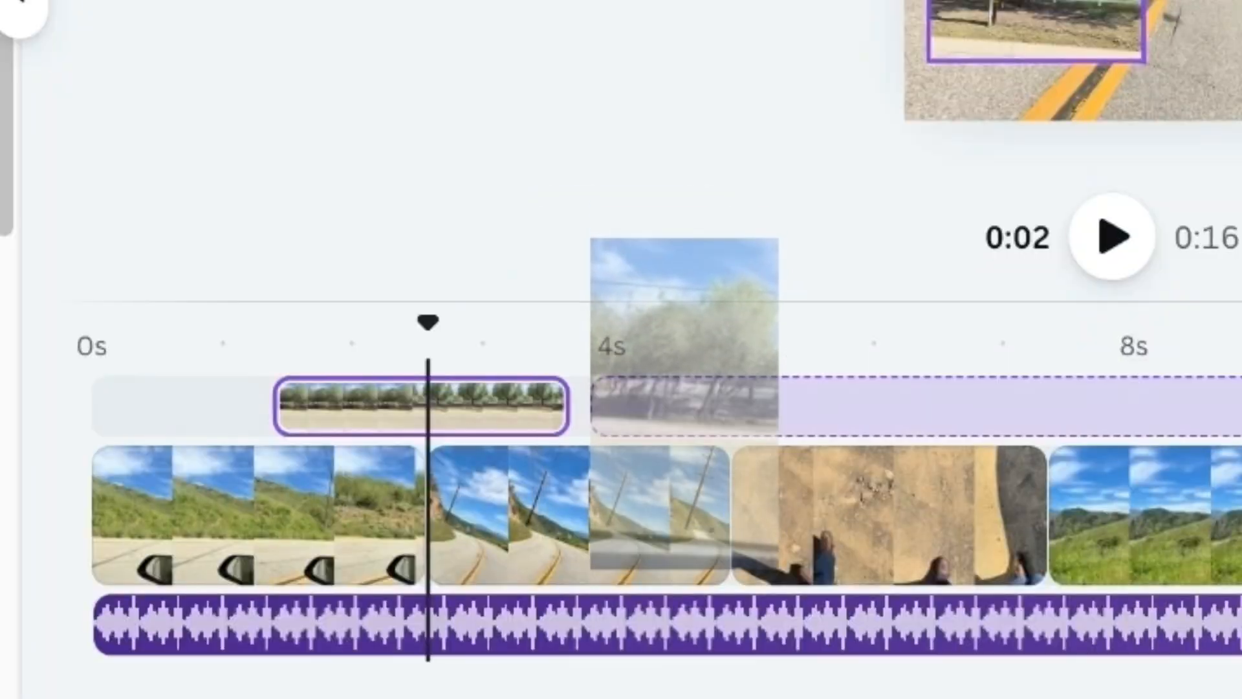
{"action": "left_click_drag", "start_coordinate": [685, 404], "coordinate": [538, 398]}
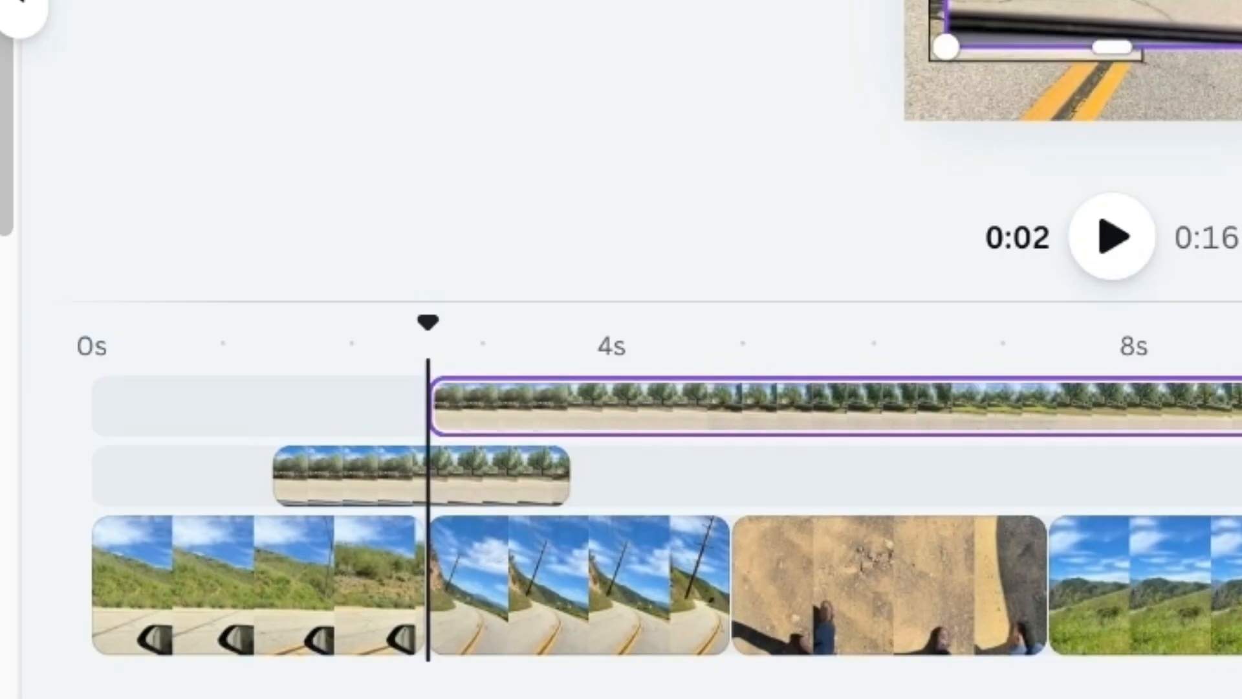
Trim the second overlay to 2.5 seconds, move it back to start at about 2.6 seconds and preview it at about 4 seconds.
{"action": "left_click_drag", "start_coordinate": [435, 408], "coordinate": [806, 407]}
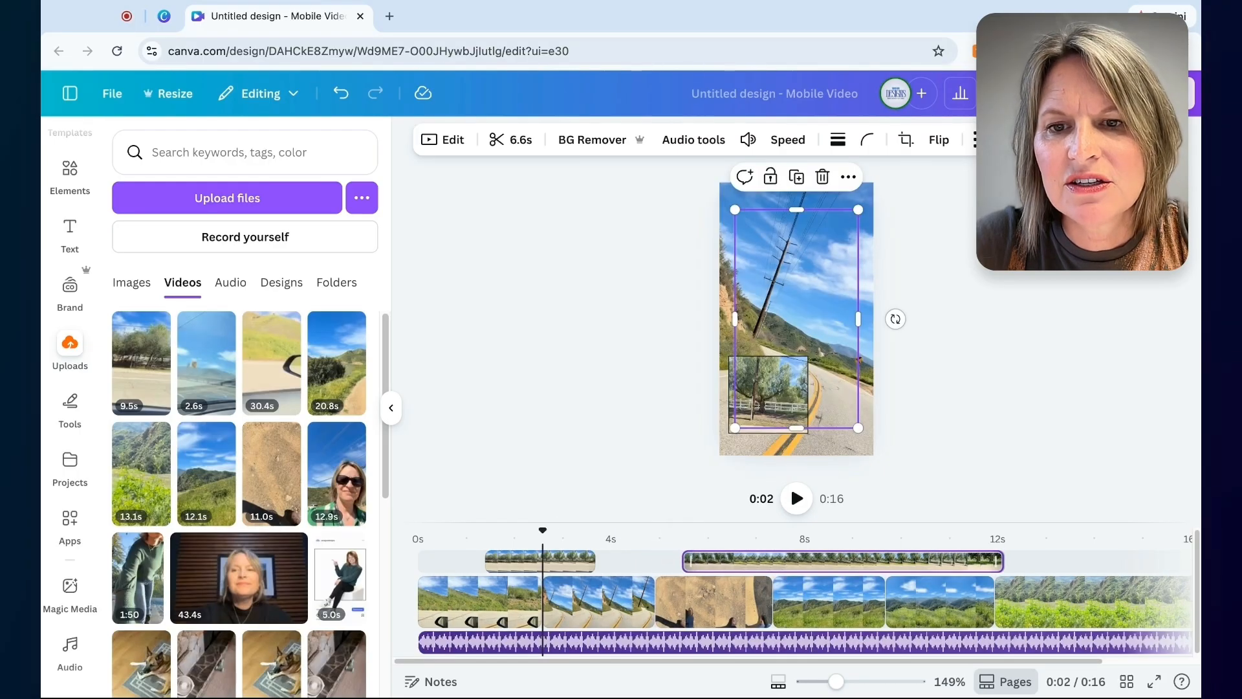
{"action": "left_click_drag", "start_coordinate": [685, 561], "coordinate": [749, 561]}
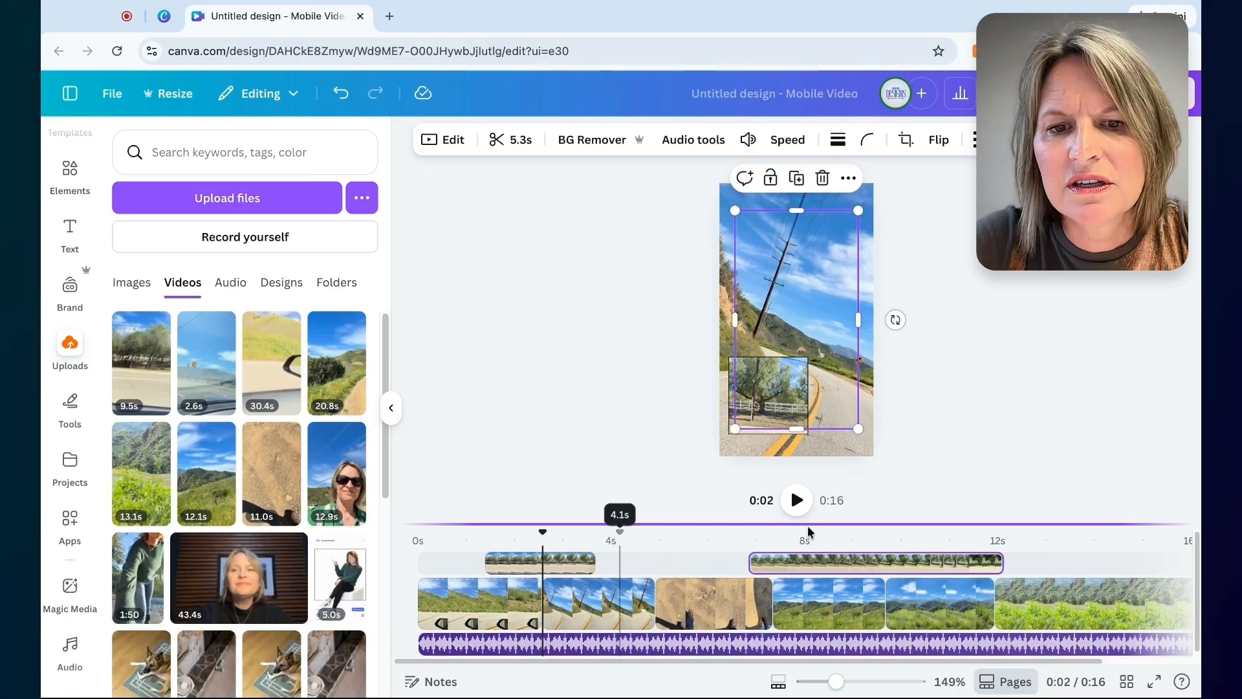
{"action": "left_click_drag", "start_coordinate": [808, 526], "coordinate": [886, 526]}
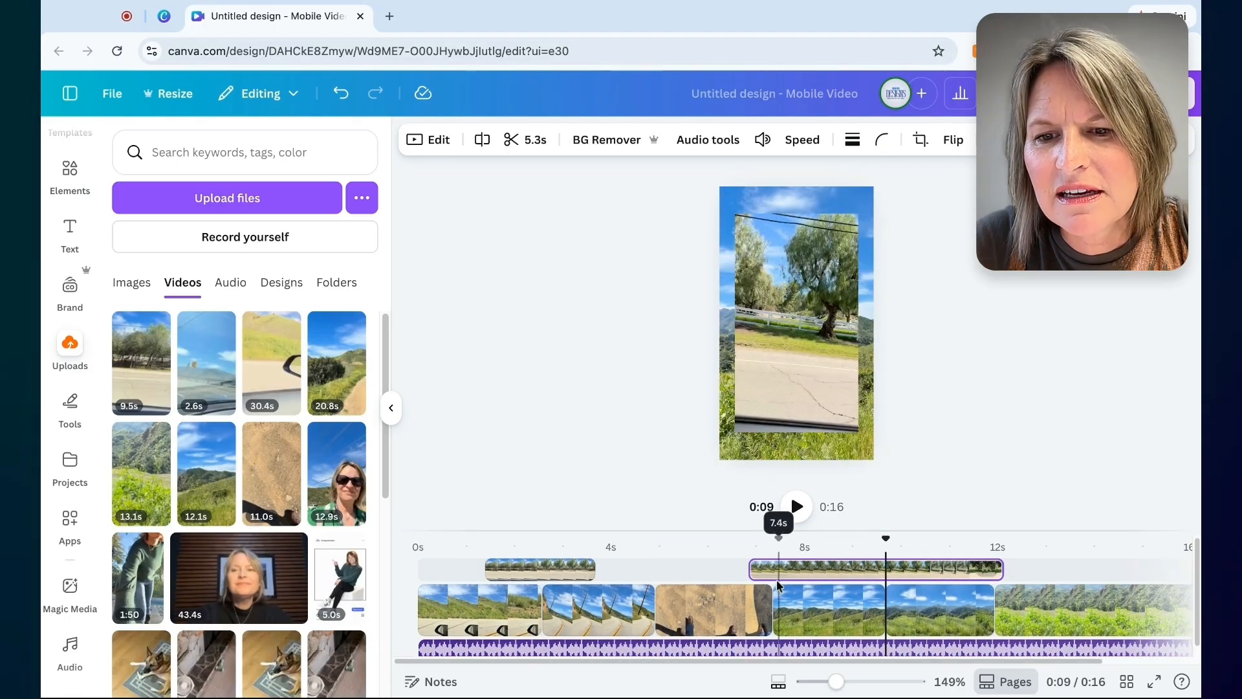
{"action": "left_click_drag", "start_coordinate": [753, 570], "coordinate": [545, 567]}
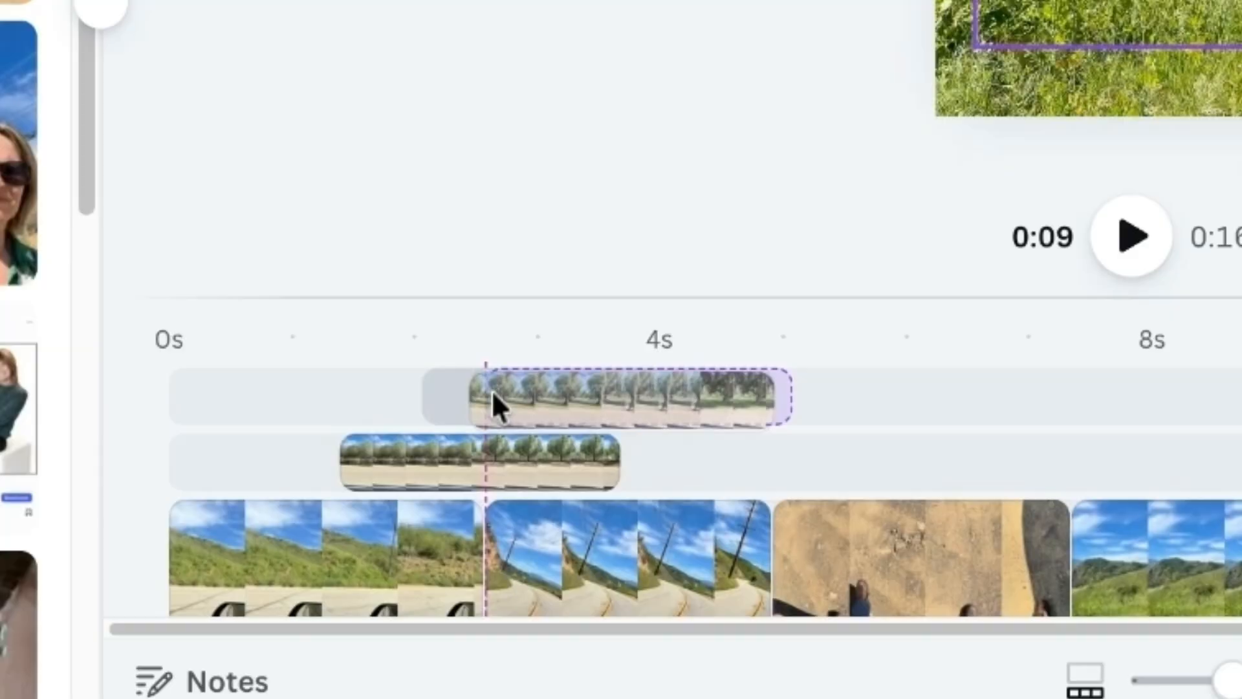
{"action": "left_click_drag", "start_coordinate": [493, 396], "coordinate": [511, 396]}
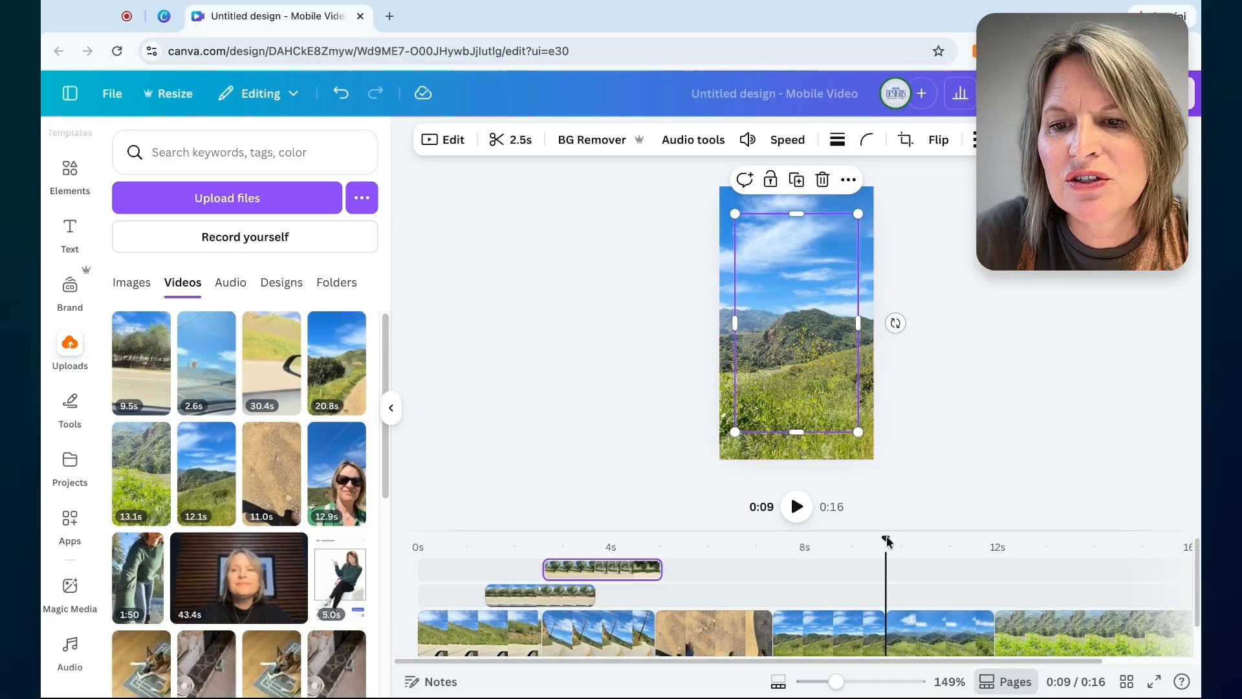
{"action": "left_click_drag", "start_coordinate": [887, 535], "coordinate": [621, 540]}
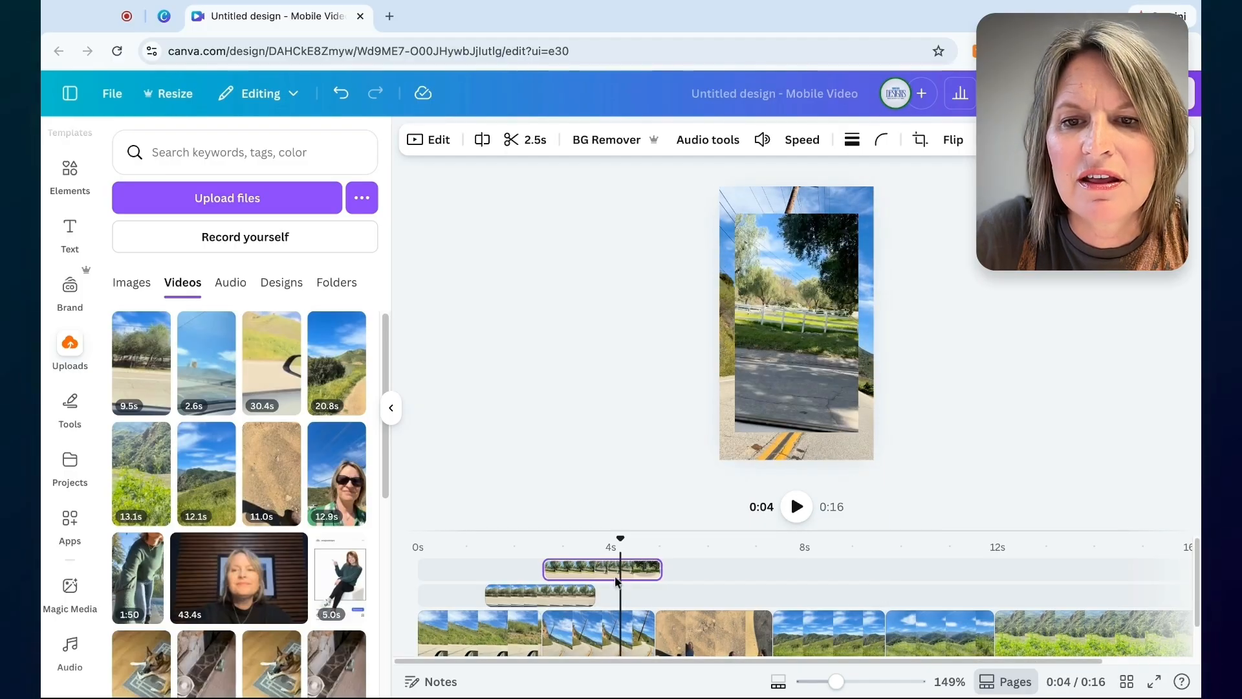
Add a solid black border with a stroke weight of 4 to the second tree overlay.
{"action": "left_click", "coordinate": [841, 396]}
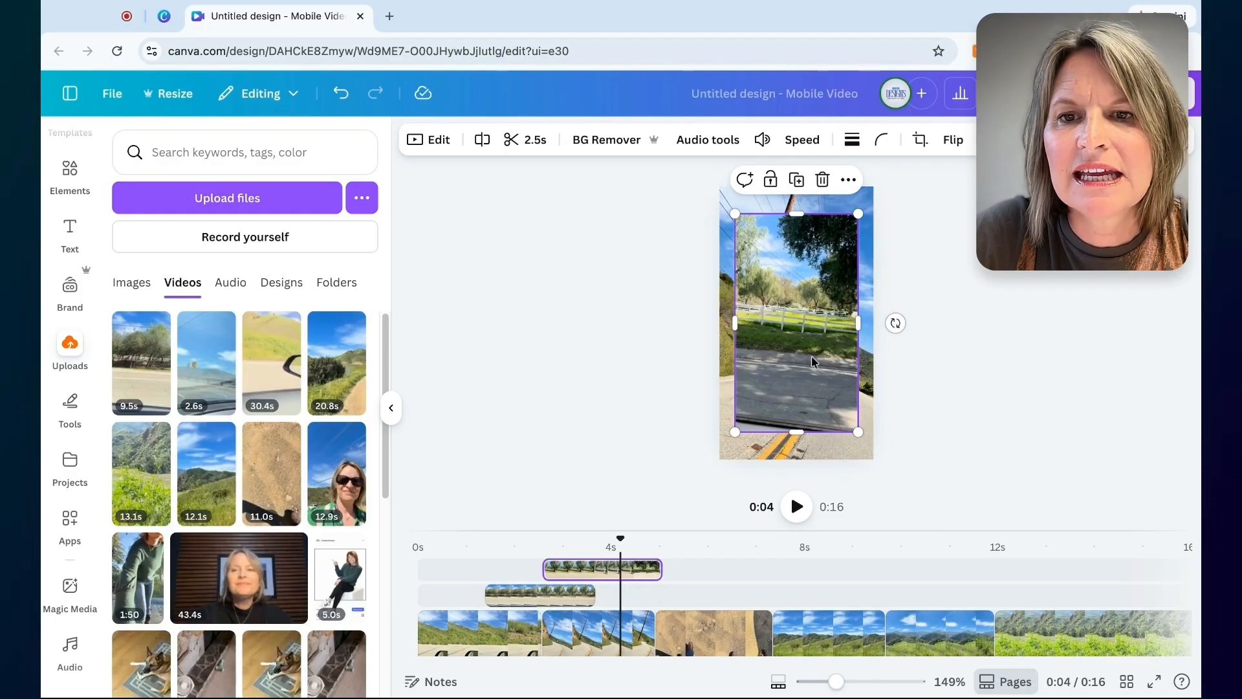
{"action": "left_click", "coordinate": [853, 142]}
{"action": "left_click", "coordinate": [806, 187]}
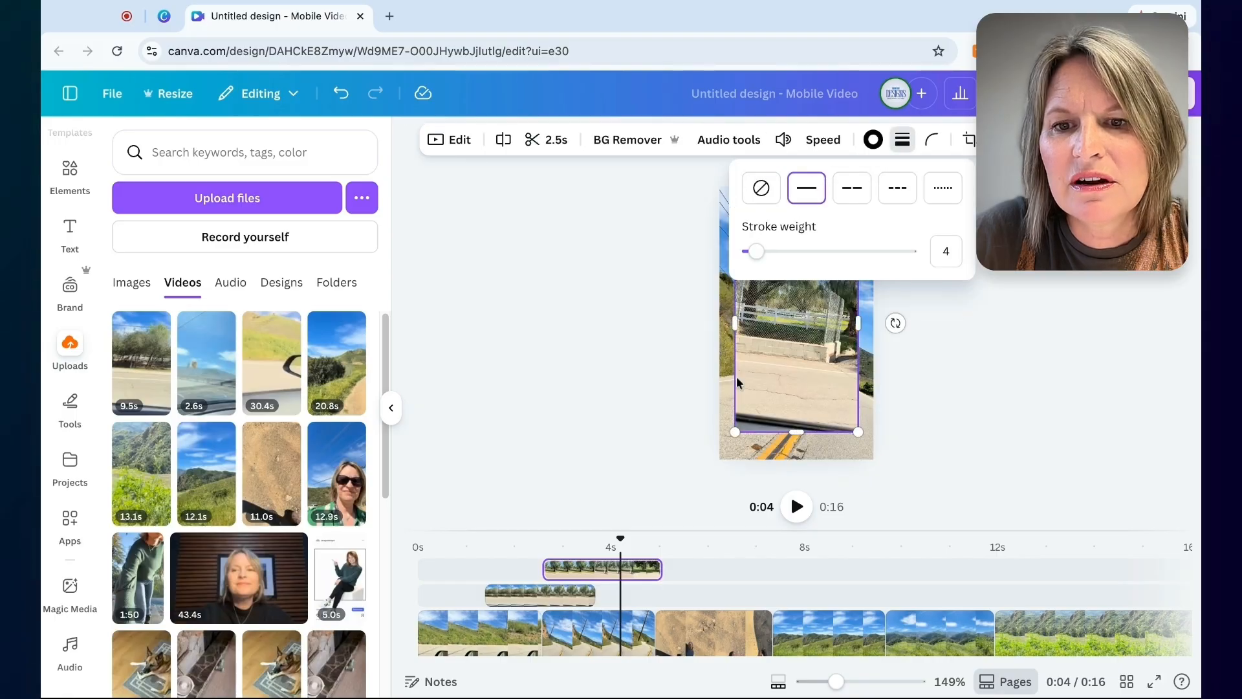
Shrink the bordered second overlay and place it in the upper-right part of the video frame.
{"action": "left_click", "coordinate": [759, 408]}
{"action": "left_click_drag", "start_coordinate": [739, 431], "coordinate": [789, 336]}
{"action": "left_click_drag", "start_coordinate": [814, 286], "coordinate": [814, 274]}
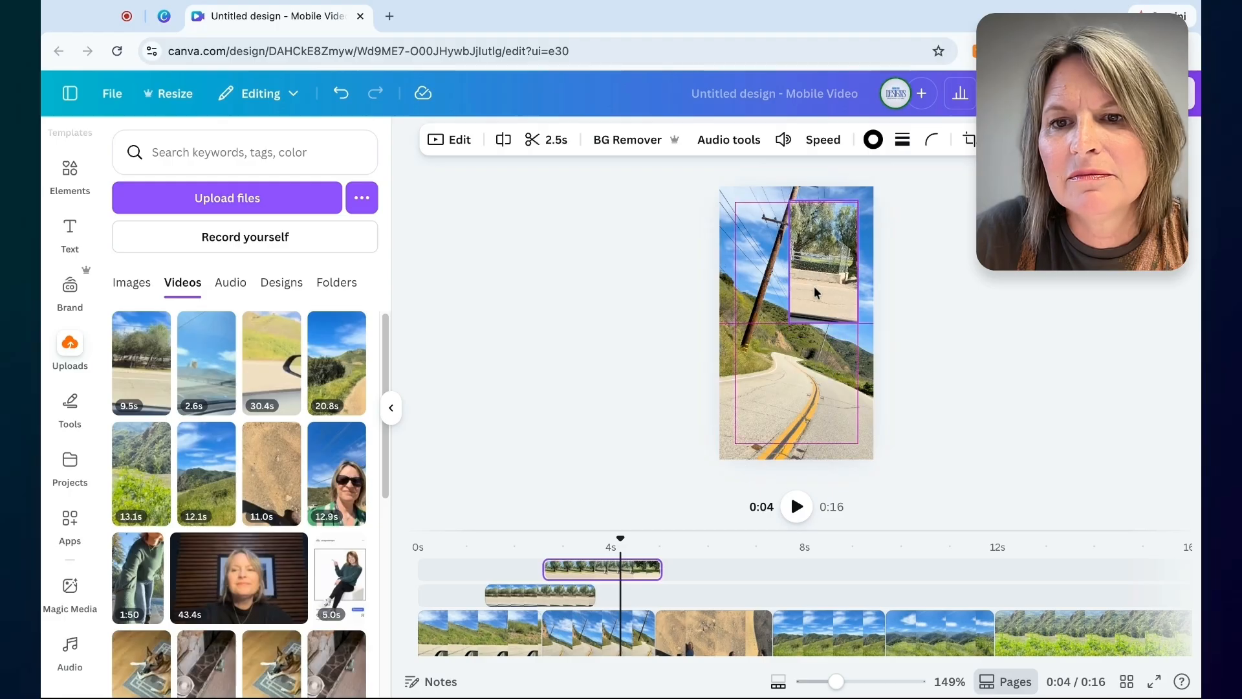
Look through the animation options for the second overlay and preview the frame at about 3 seconds.
{"action": "left_click", "coordinate": [1064, 140]}
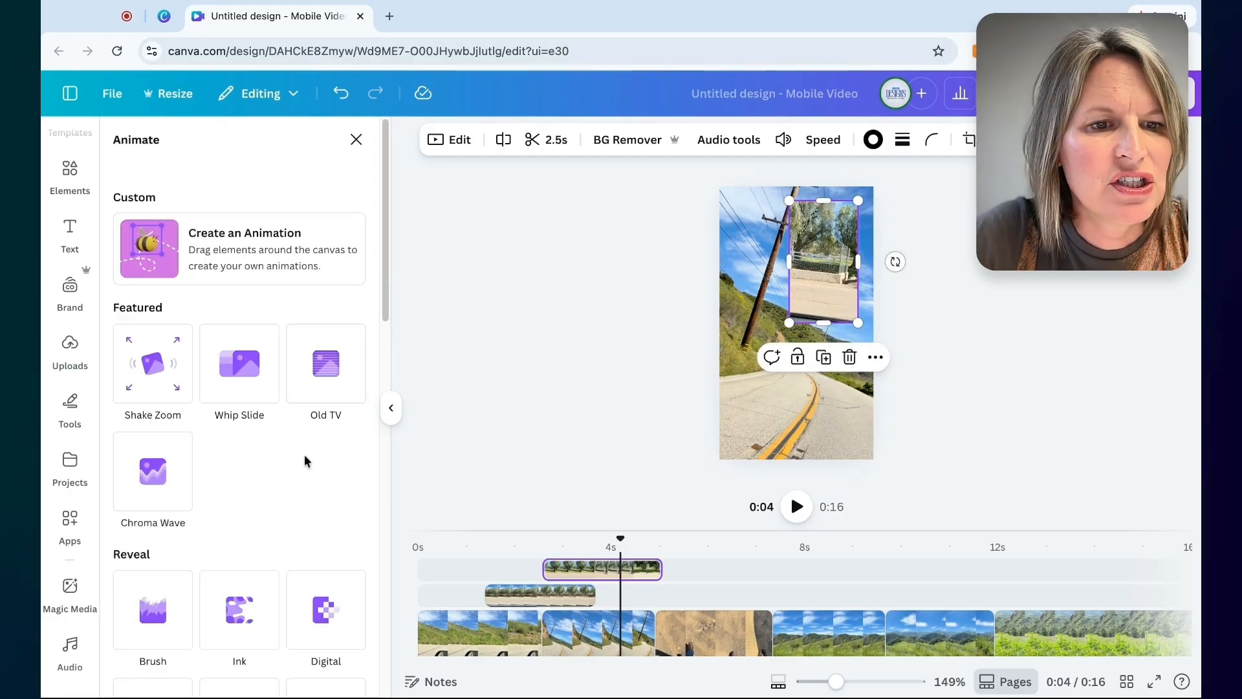
{"action": "scroll", "coordinate": [307, 462], "scroll_direction": "down", "scroll_amount": 5}
{"action": "left_click", "coordinate": [645, 569]}
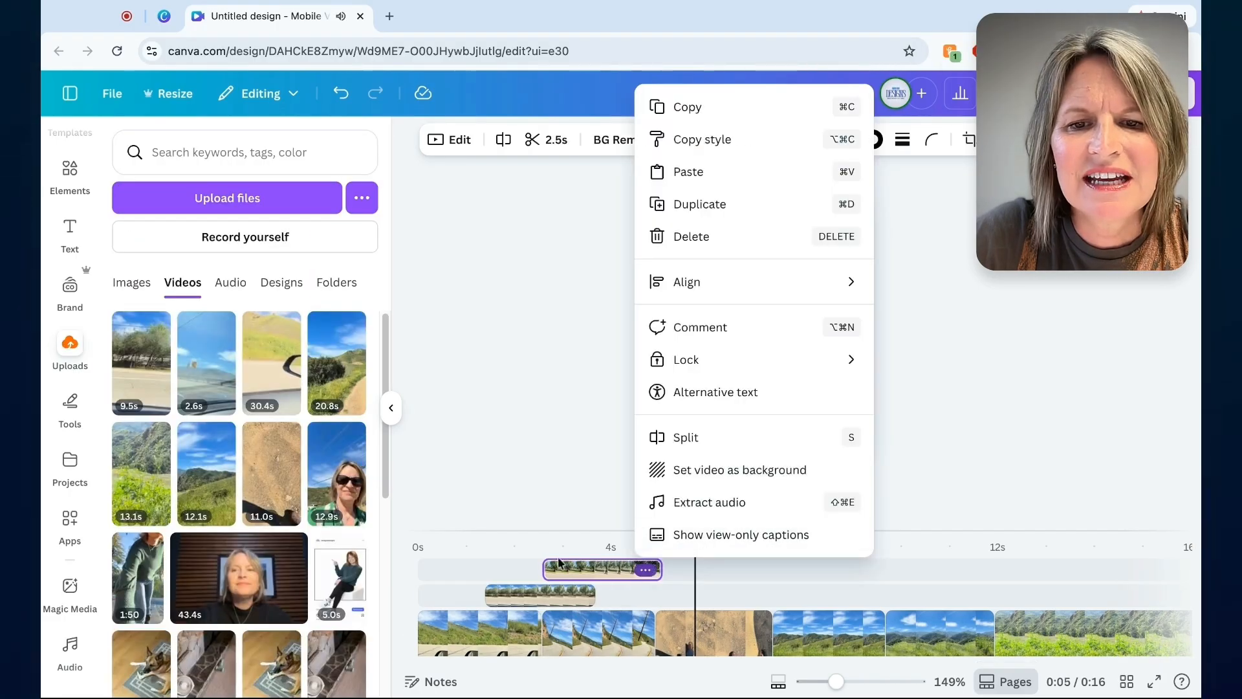
{"action": "left_click", "coordinate": [573, 569]}
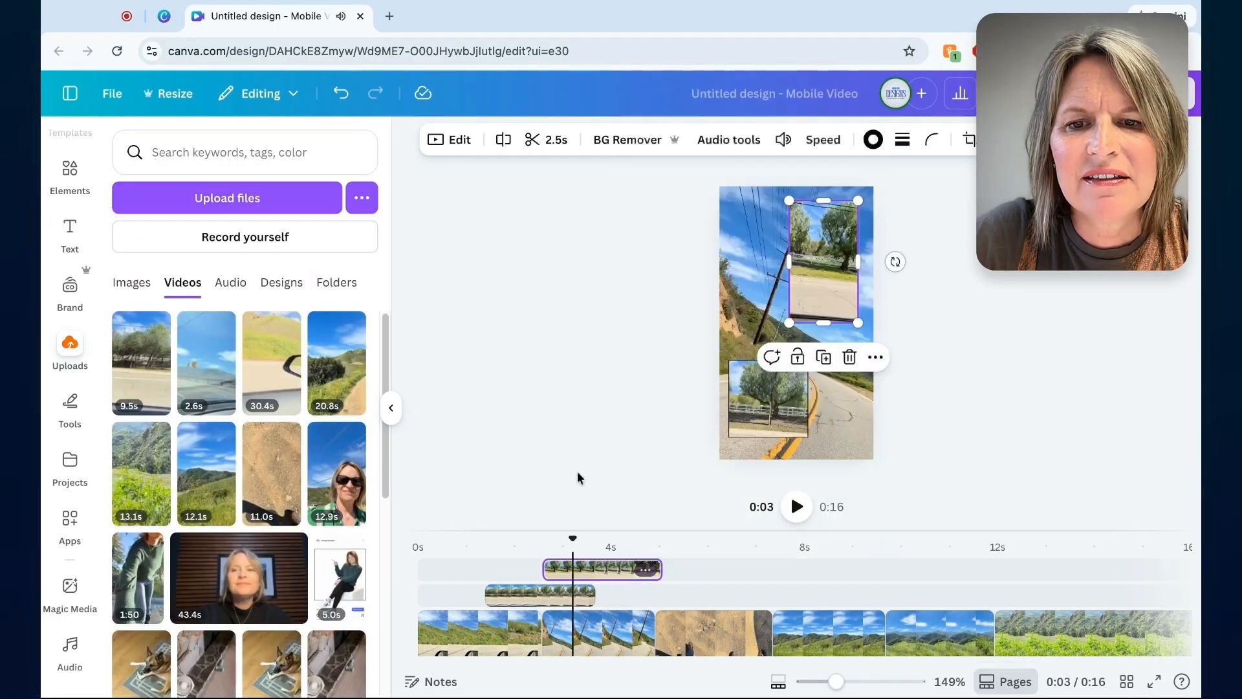
Remove the Breathe animation from the first tree overlay and play the opening again.
{"action": "left_click", "coordinate": [533, 594]}
{"action": "left_click", "coordinate": [1064, 140]}
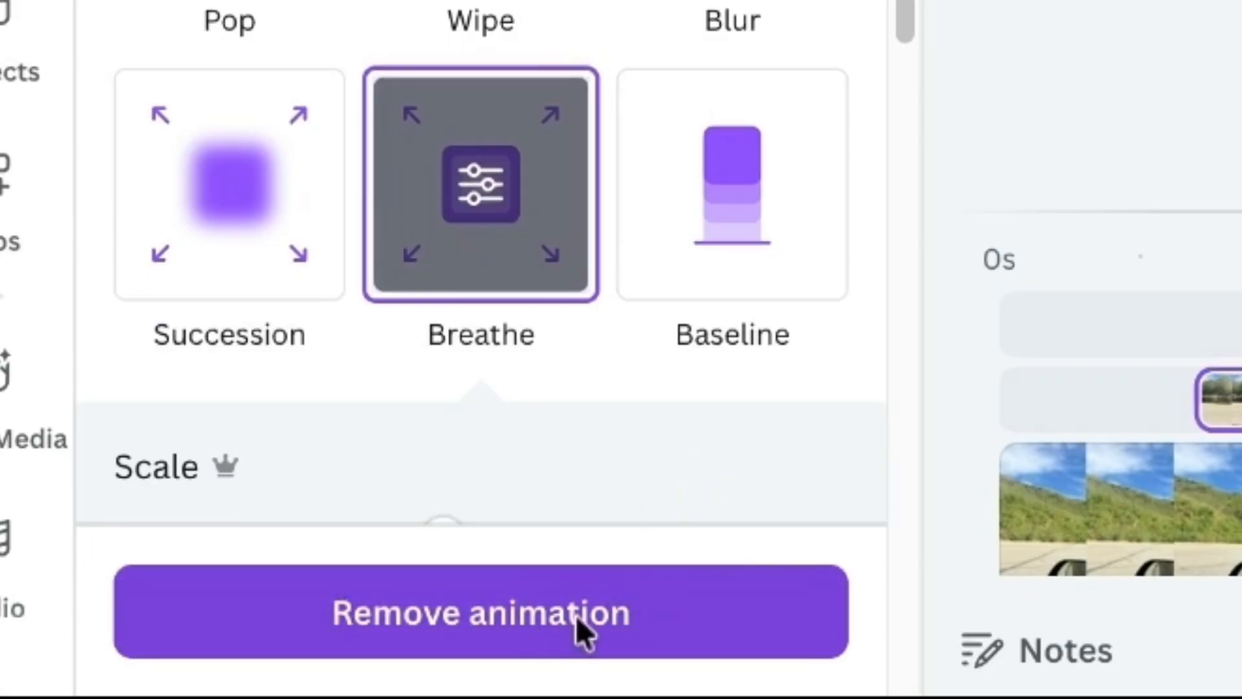
{"action": "left_click", "coordinate": [576, 615]}
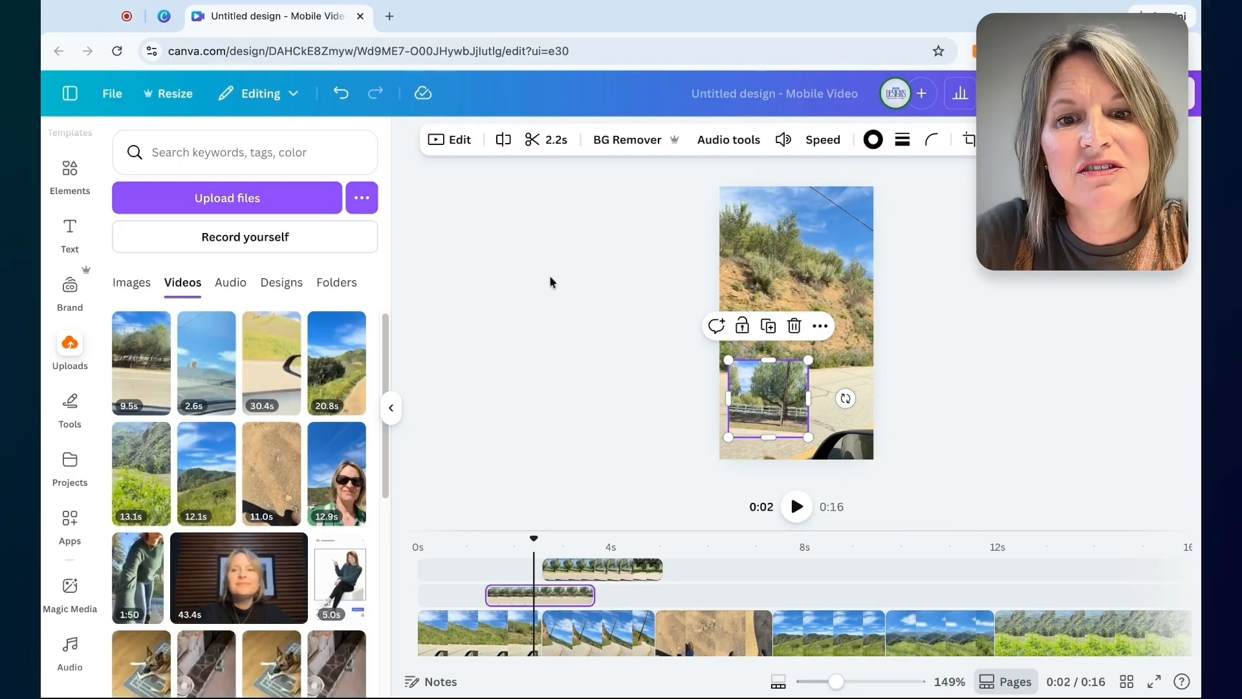
{"action": "left_click", "coordinate": [482, 565]}
{"action": "key", "text": "space"}
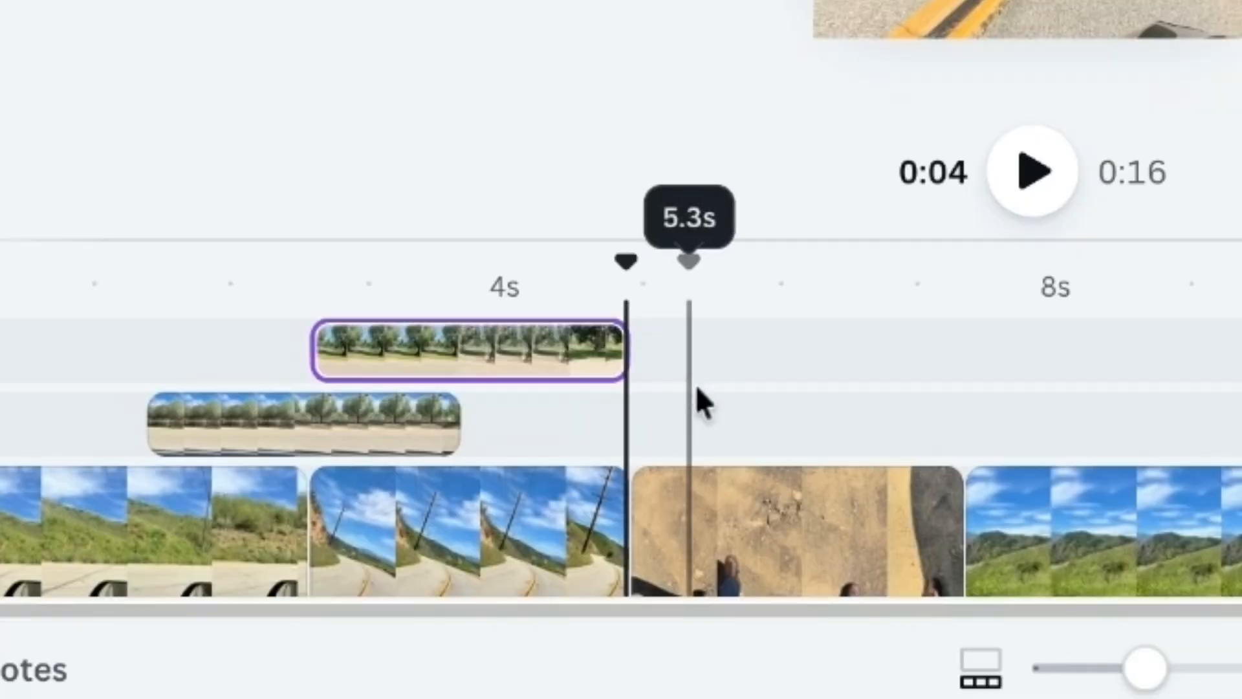
Insert a blank scene in the main track between the winding road clip and the dirt path clip.
{"action": "scroll", "coordinate": [678, 583], "scroll_direction": "down", "scroll_amount": 1}
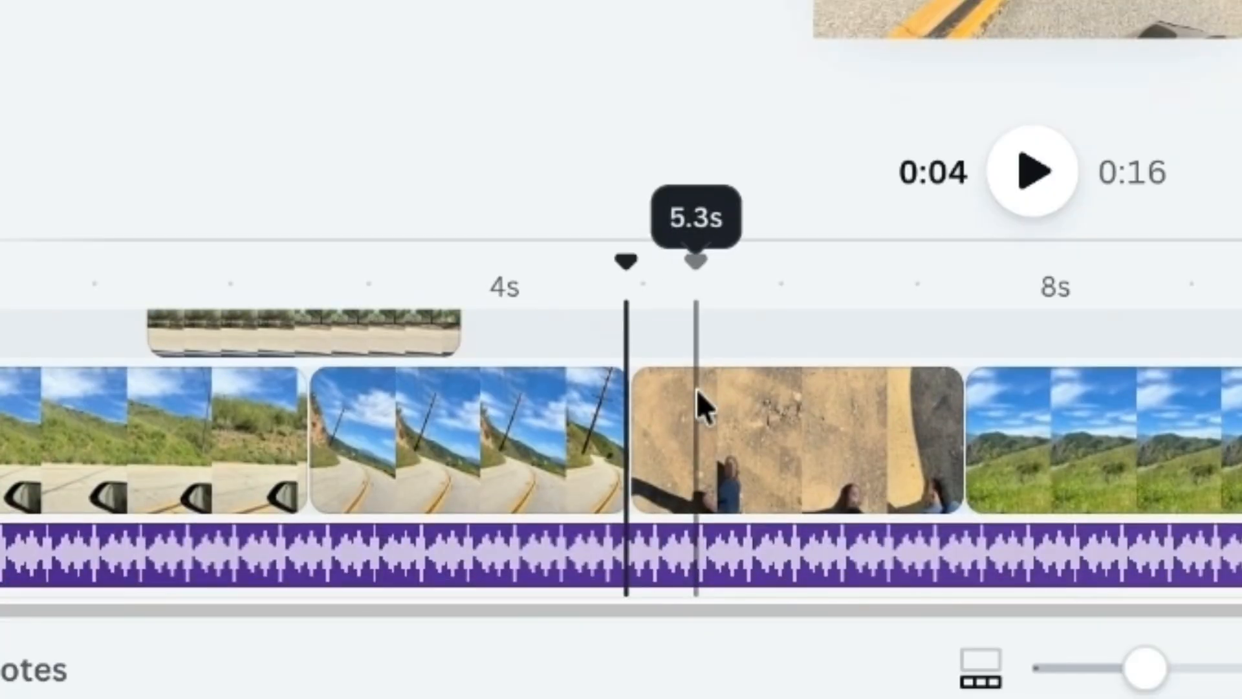
{"action": "mouse_move", "coordinate": [656, 597]}
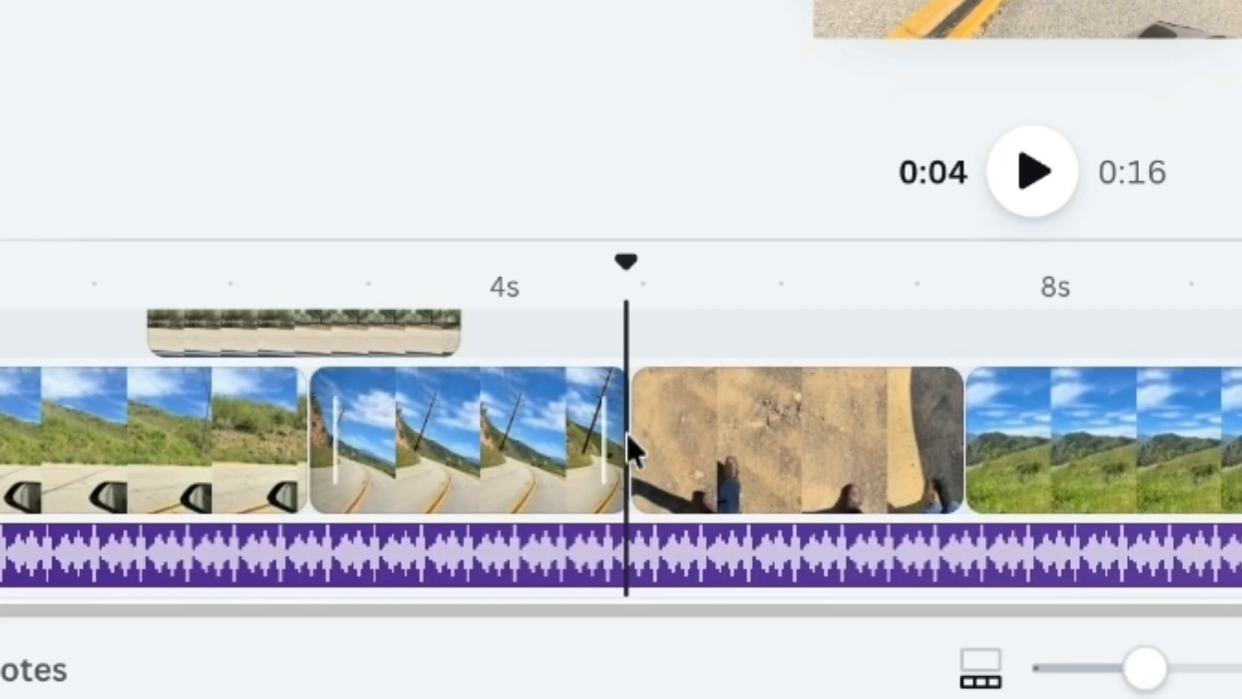
{"action": "mouse_move", "coordinate": [628, 440]}
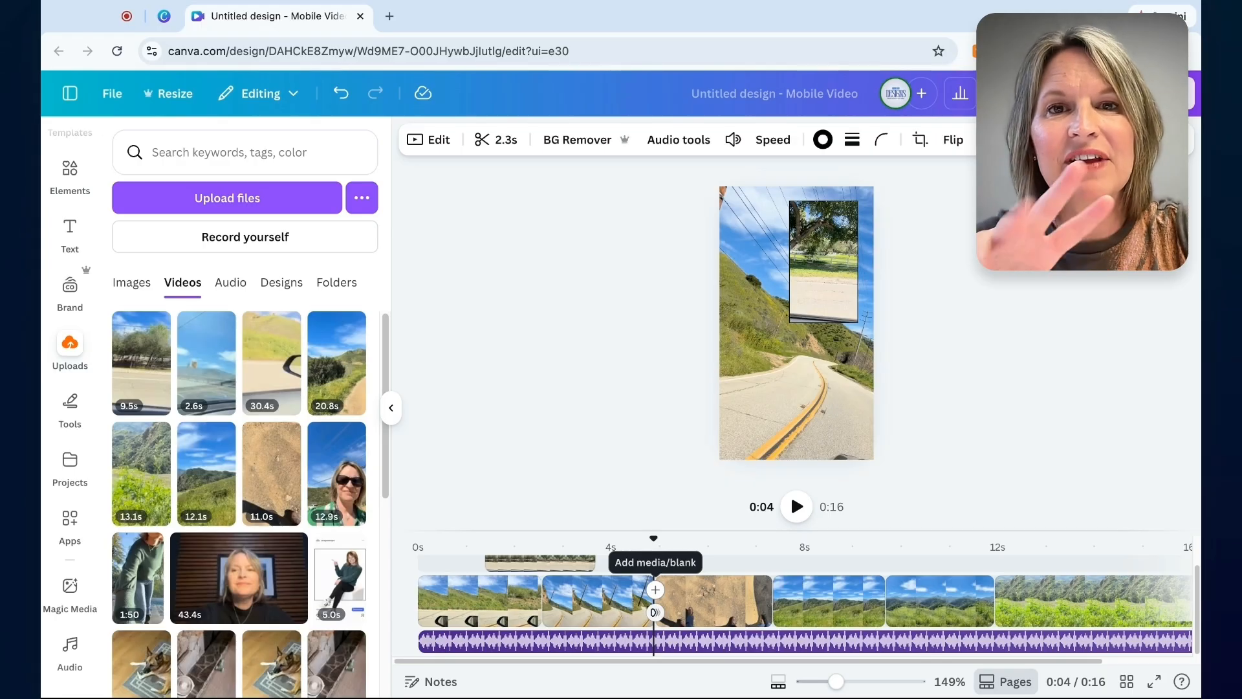
{"action": "left_click", "coordinate": [656, 589]}
{"action": "left_click", "coordinate": [653, 558]}
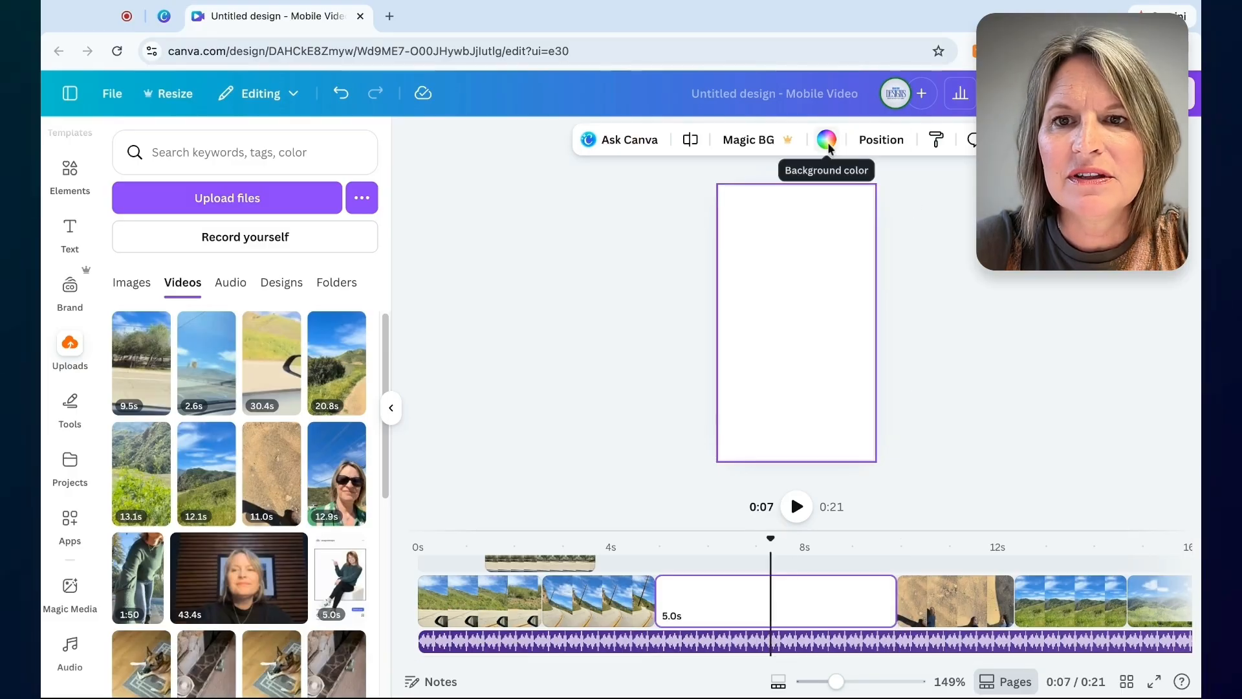
Set the blank scene's background to black and trim its length to 1.0 second.
{"action": "left_click", "coordinate": [825, 141]}
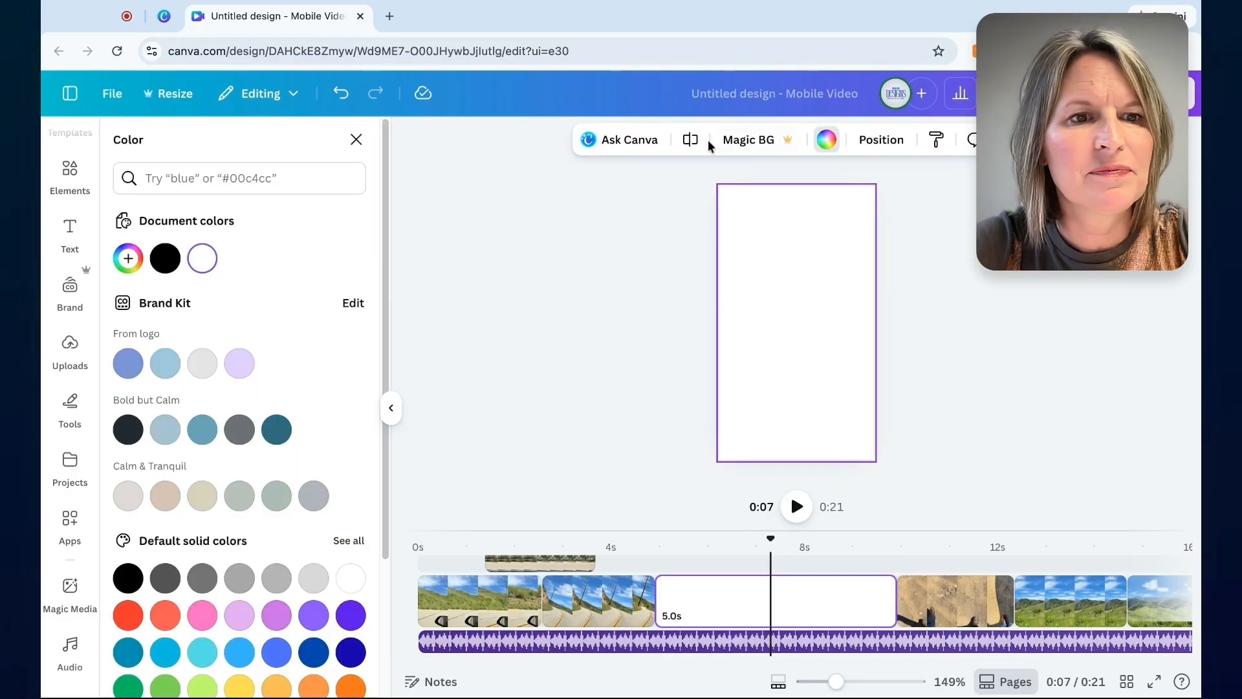
{"action": "left_click", "coordinate": [166, 257]}
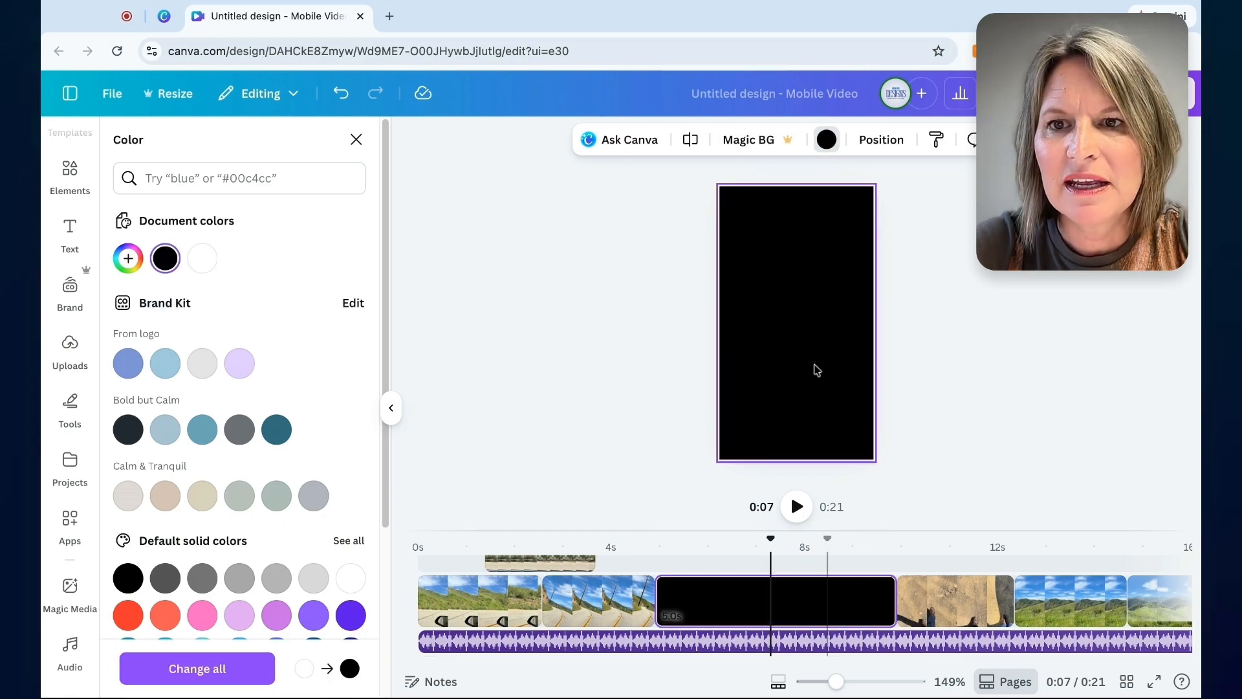
{"action": "left_click_drag", "start_coordinate": [895, 601], "coordinate": [660, 608]}
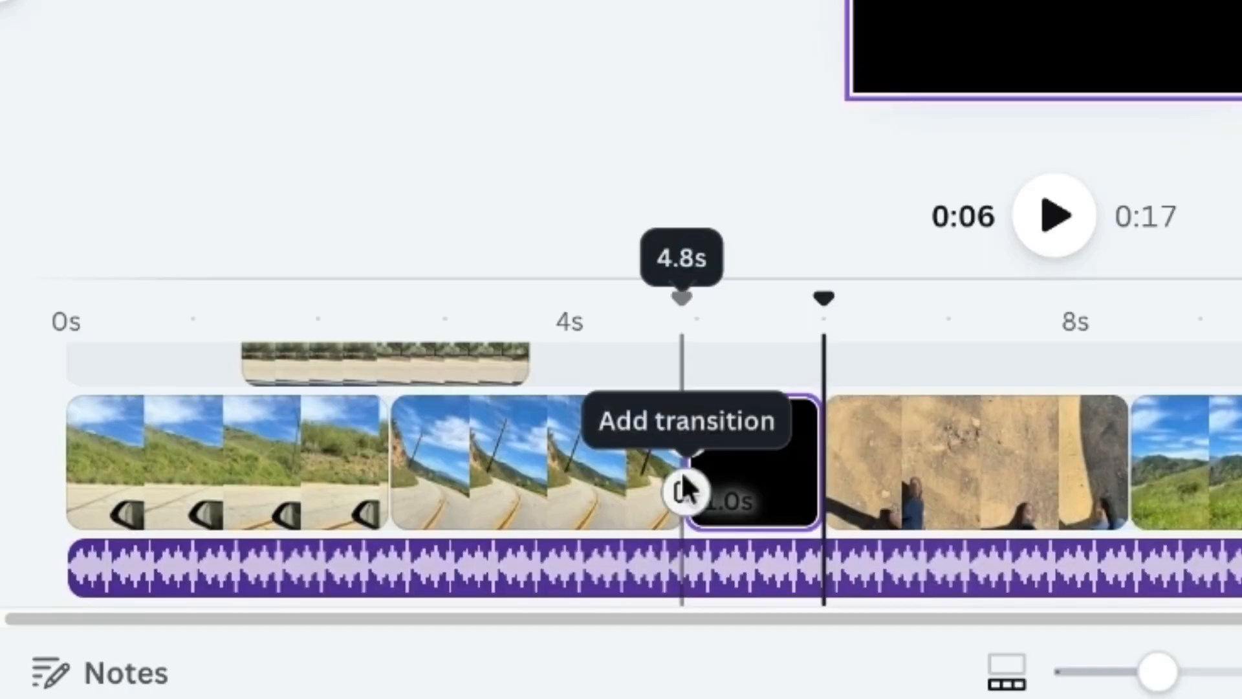
Add 0.5-second Dissolve transitions before and after the black scene, and move the playhead back to just before it.
{"action": "left_click", "coordinate": [682, 492]}
{"action": "left_click", "coordinate": [244, 236]}
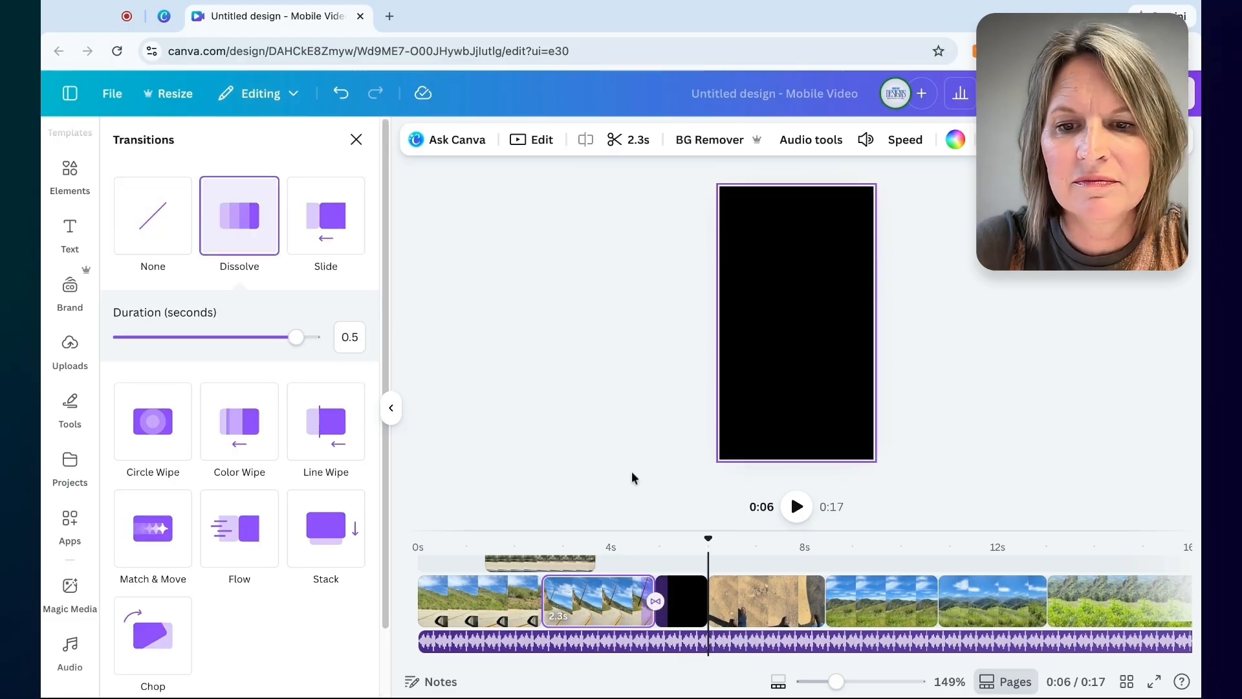
{"action": "left_click", "coordinate": [708, 611]}
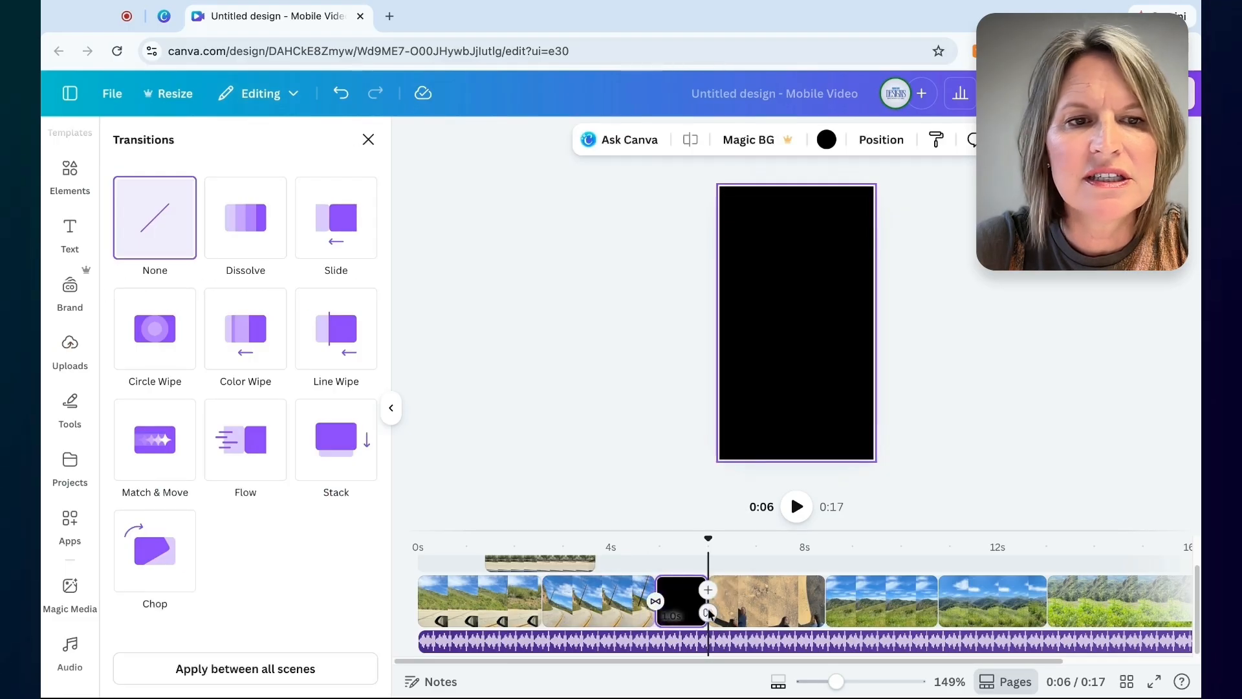
{"action": "left_click", "coordinate": [239, 216]}
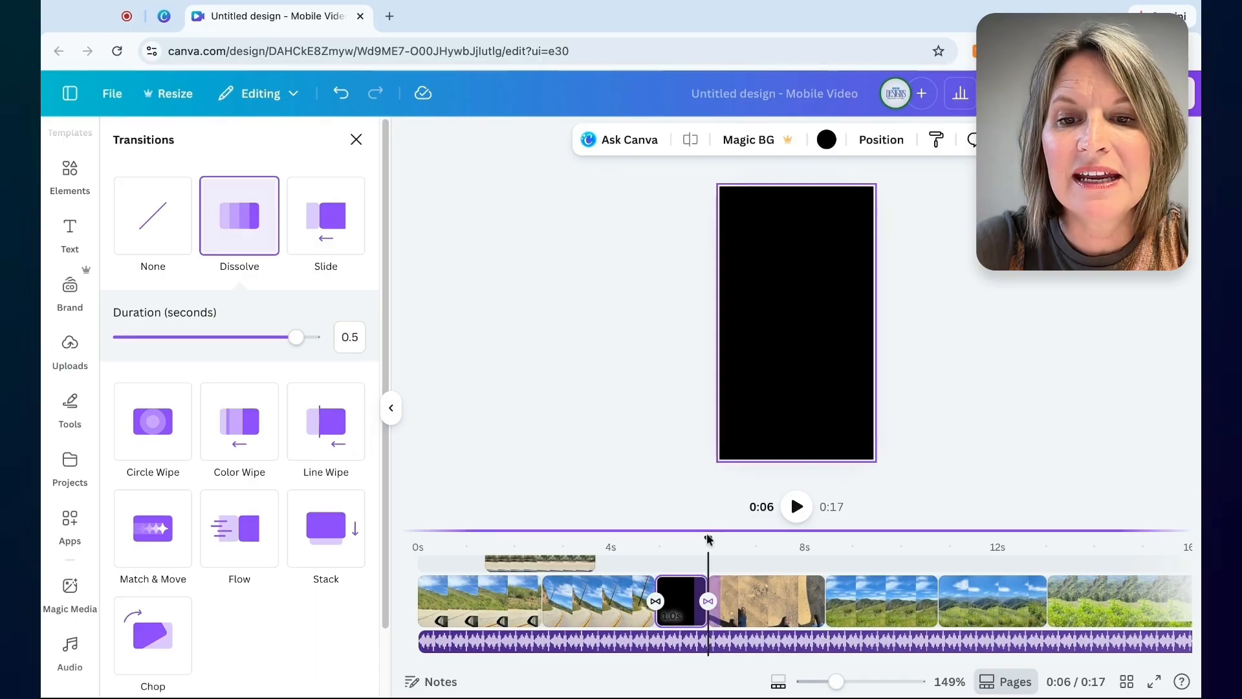
{"action": "left_click_drag", "start_coordinate": [709, 540], "coordinate": [625, 540]}
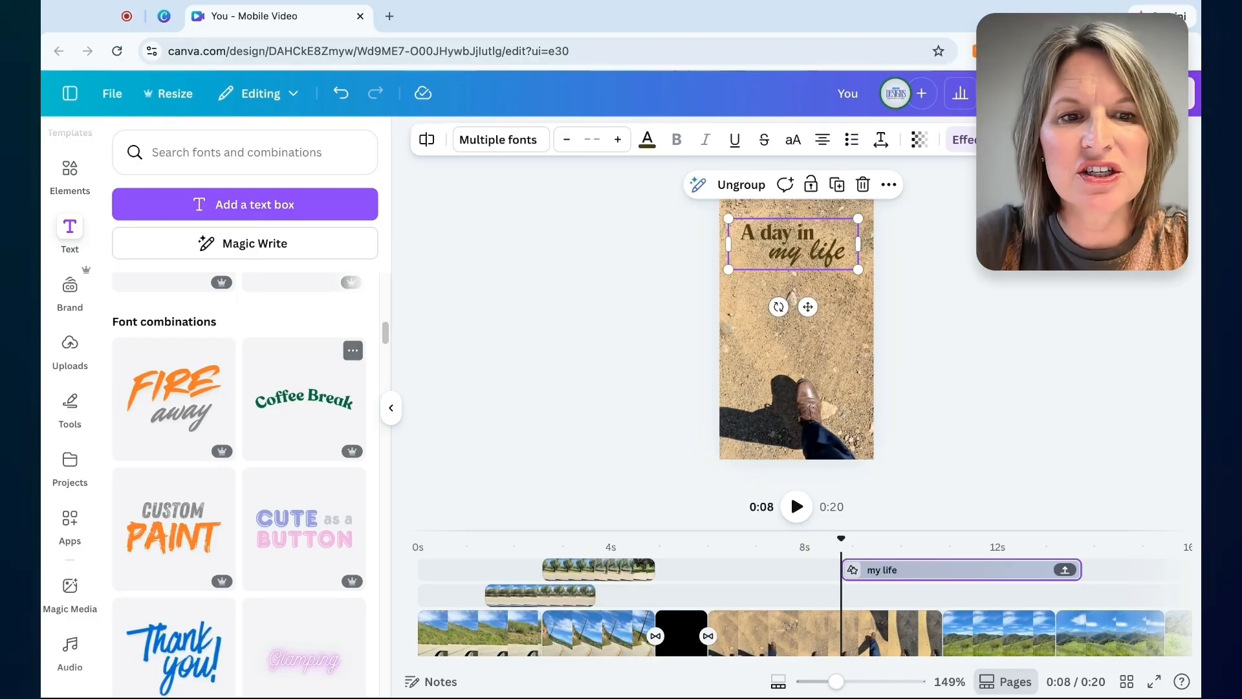
Browse the font combinations, and replace the "A day in my life" title text with "You" and "never know".
{"action": "scroll", "coordinate": [264, 480], "scroll_direction": "down", "scroll_amount": 10}
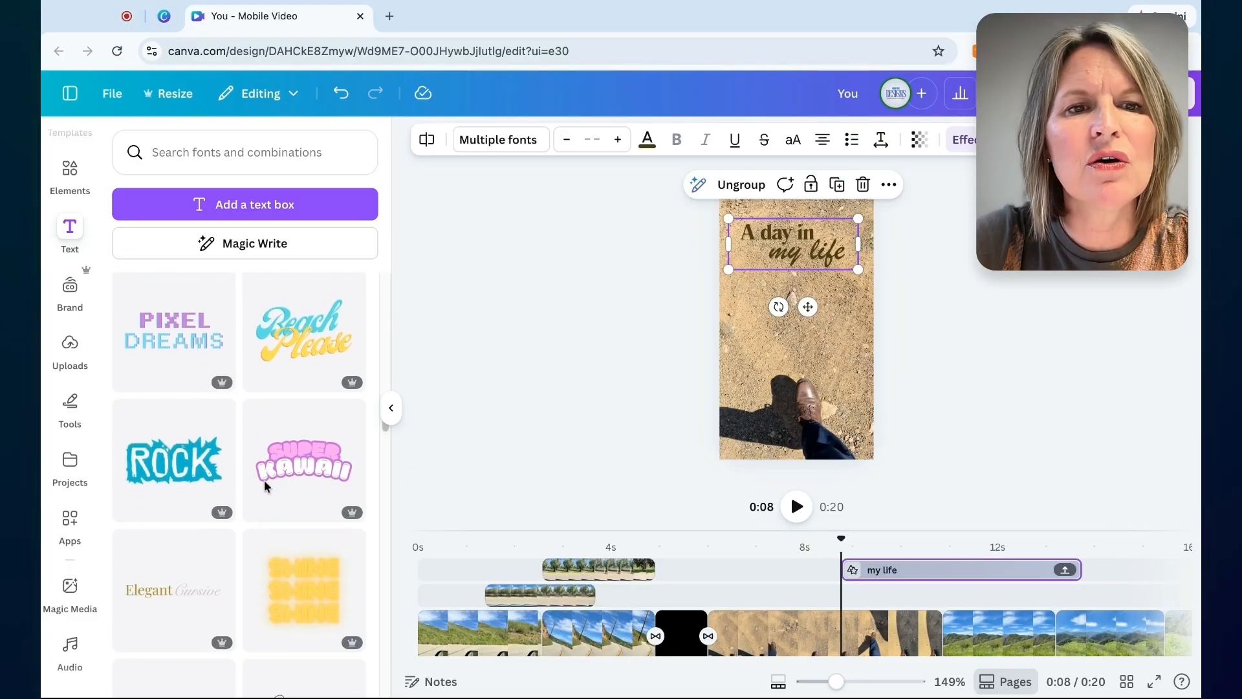
{"action": "scroll", "coordinate": [264, 480], "scroll_direction": "down", "scroll_amount": 5}
{"action": "left_click", "coordinate": [391, 408]}
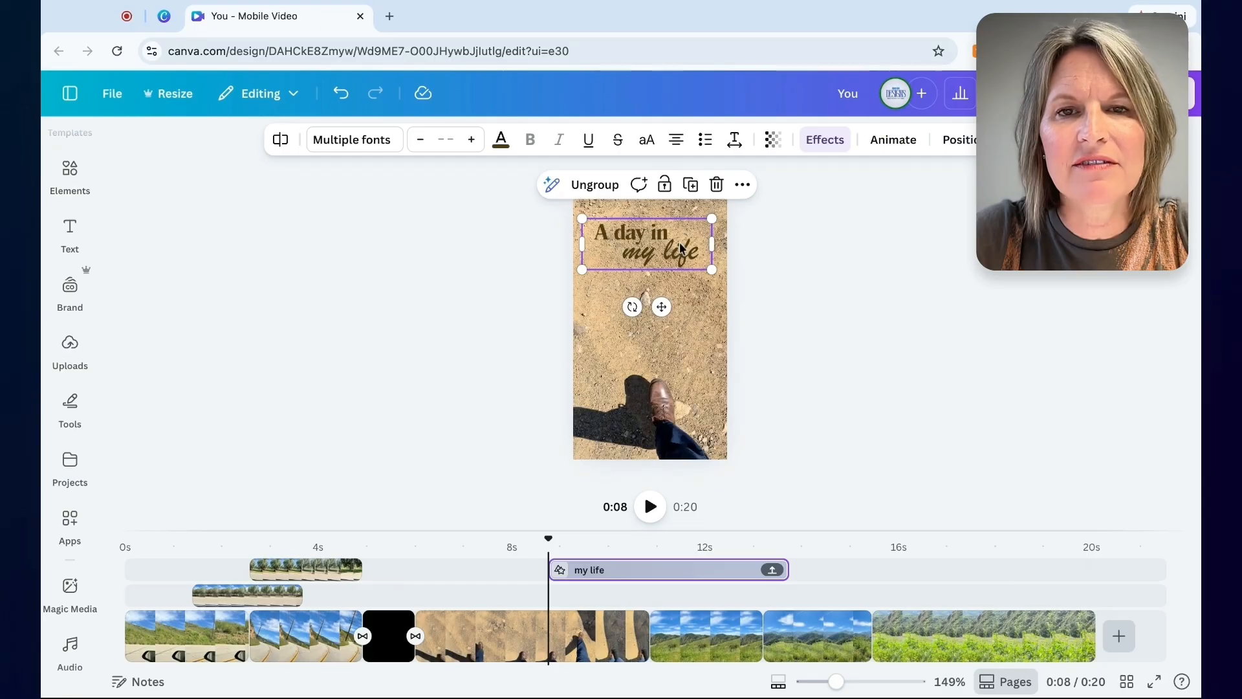
{"action": "double_click", "coordinate": [647, 234]}
{"action": "type", "text": "You"}
{"action": "double_click", "coordinate": [676, 251]}
{"action": "type", "text": "never know"}
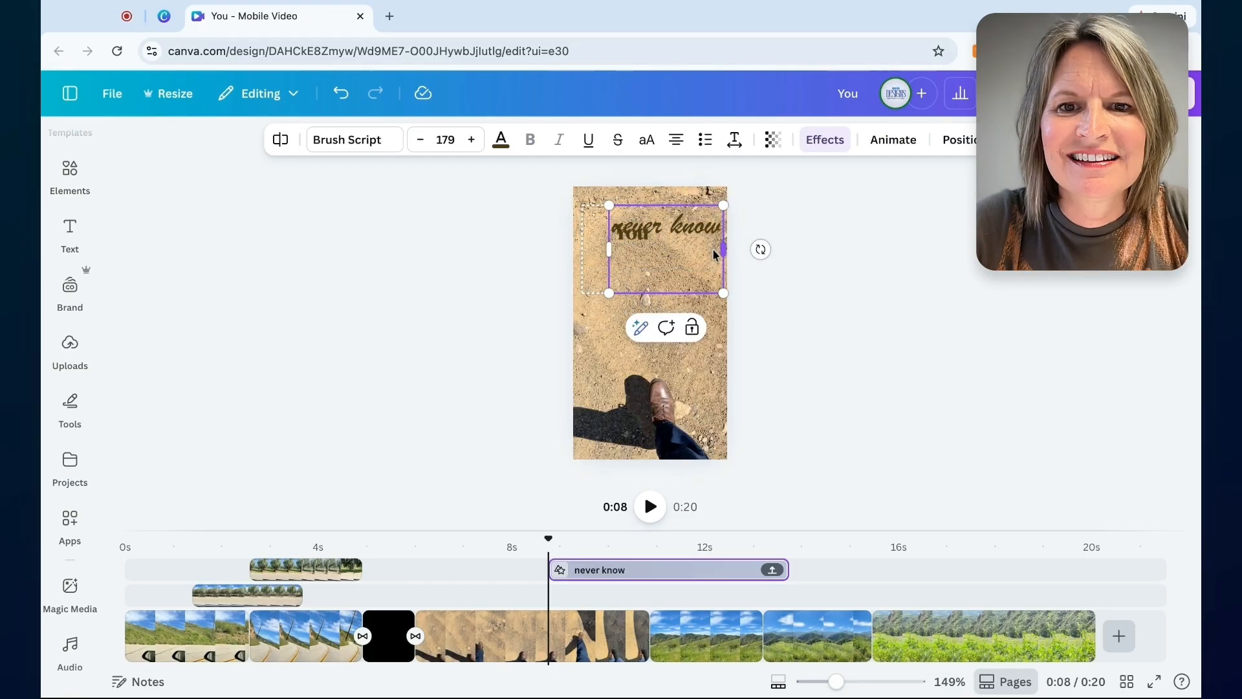
Duplicate the "You never know" title below the original and change the copy's text to "what's" and "around the corner".
{"action": "left_click_drag", "start_coordinate": [677, 241], "coordinate": [657, 240]}
{"action": "key", "text": "super+d"}
{"action": "left_click", "coordinate": [620, 277]}
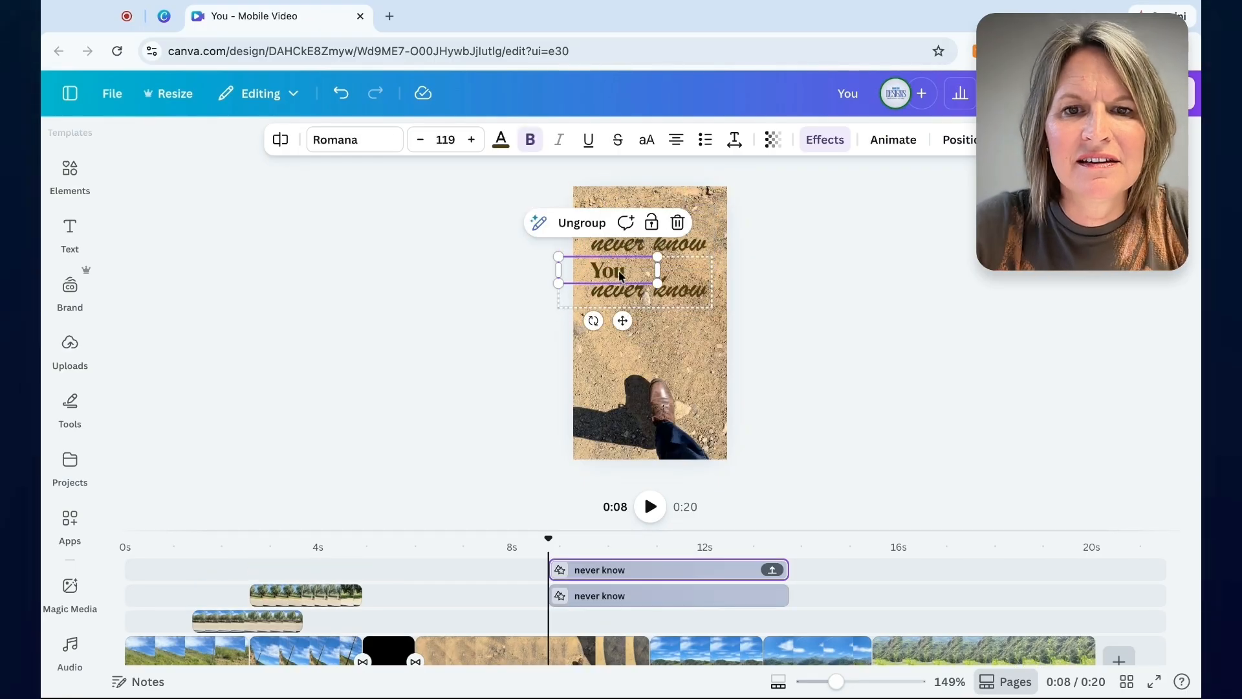
{"action": "type", "text": "what is"}
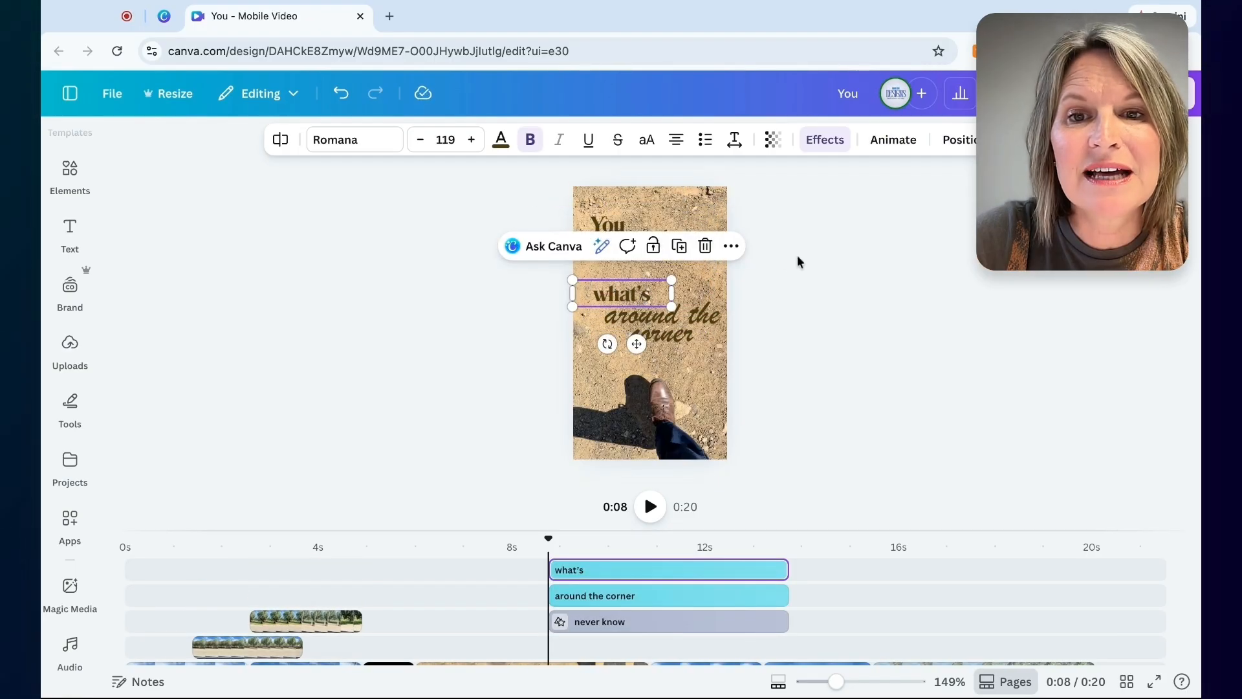
Move the "You never know" title group down so it sits closer above the "what's around the corner" text.
{"action": "left_click", "coordinate": [798, 257]}
{"action": "left_click_drag", "start_coordinate": [673, 227], "coordinate": [679, 244]}
{"action": "left_click", "coordinate": [815, 252]}
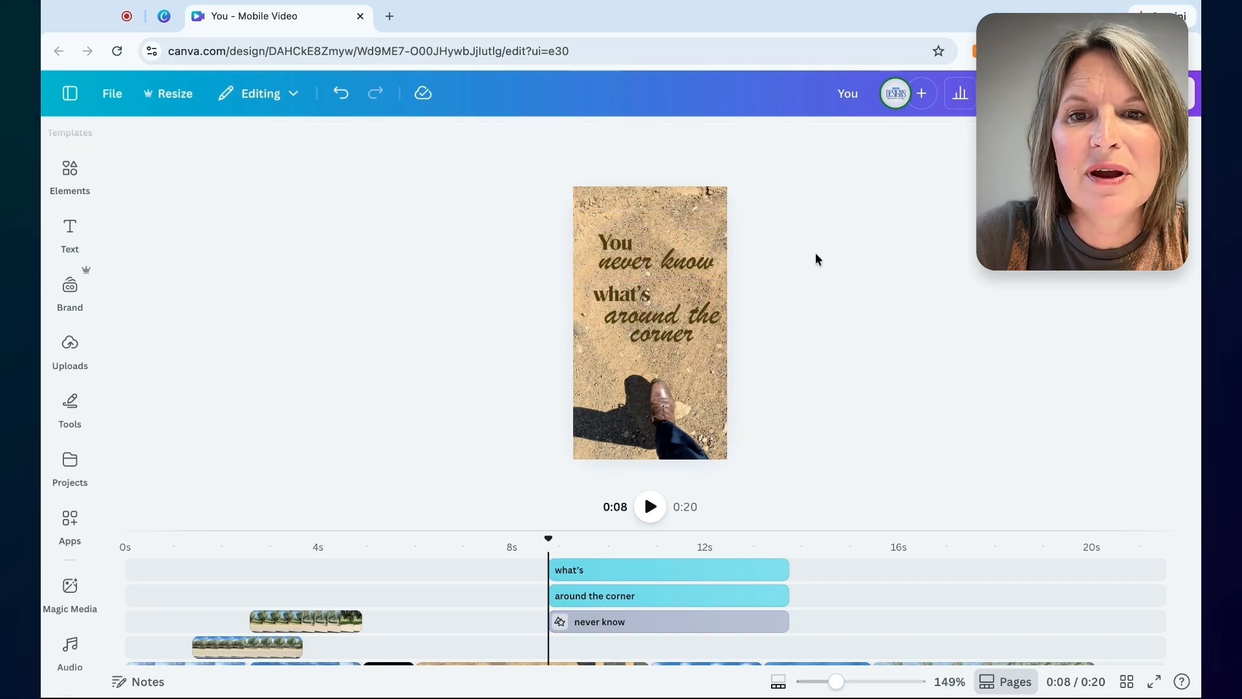
Ungroup the "You never know" title and shift the word "You" slightly up and to the left.
{"action": "left_click", "coordinate": [694, 242]}
{"action": "left_click", "coordinate": [591, 195]}
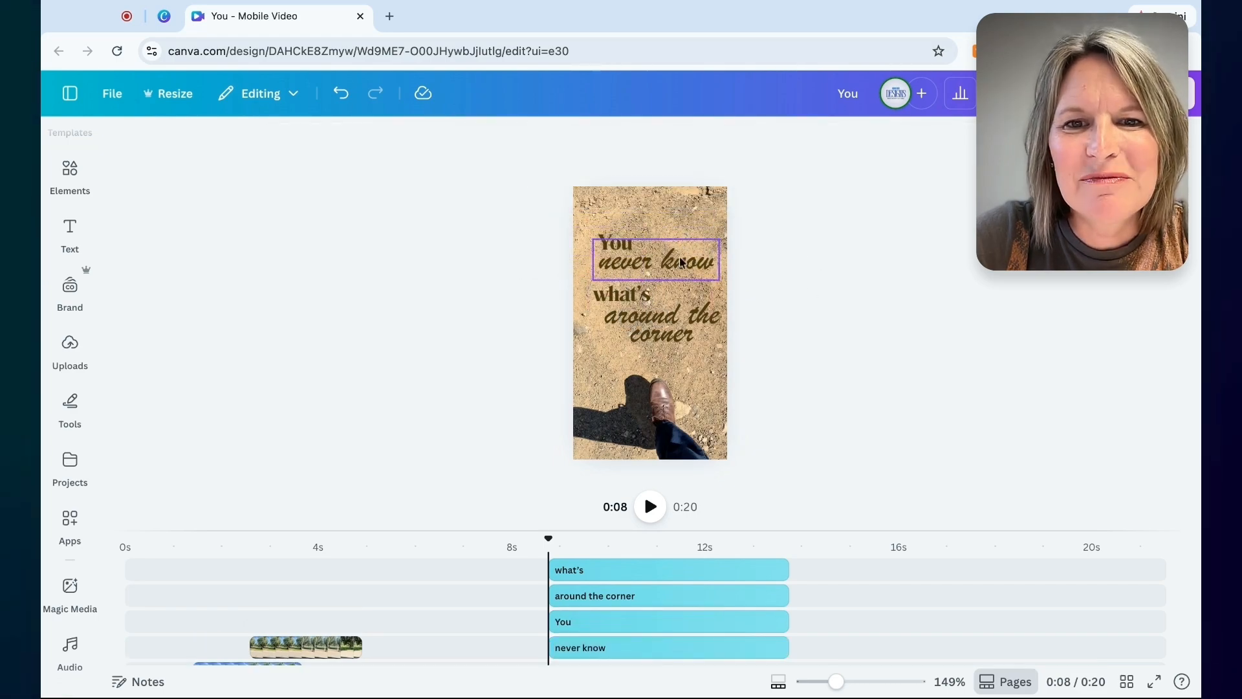
{"action": "left_click_drag", "start_coordinate": [623, 244], "coordinate": [616, 241]}
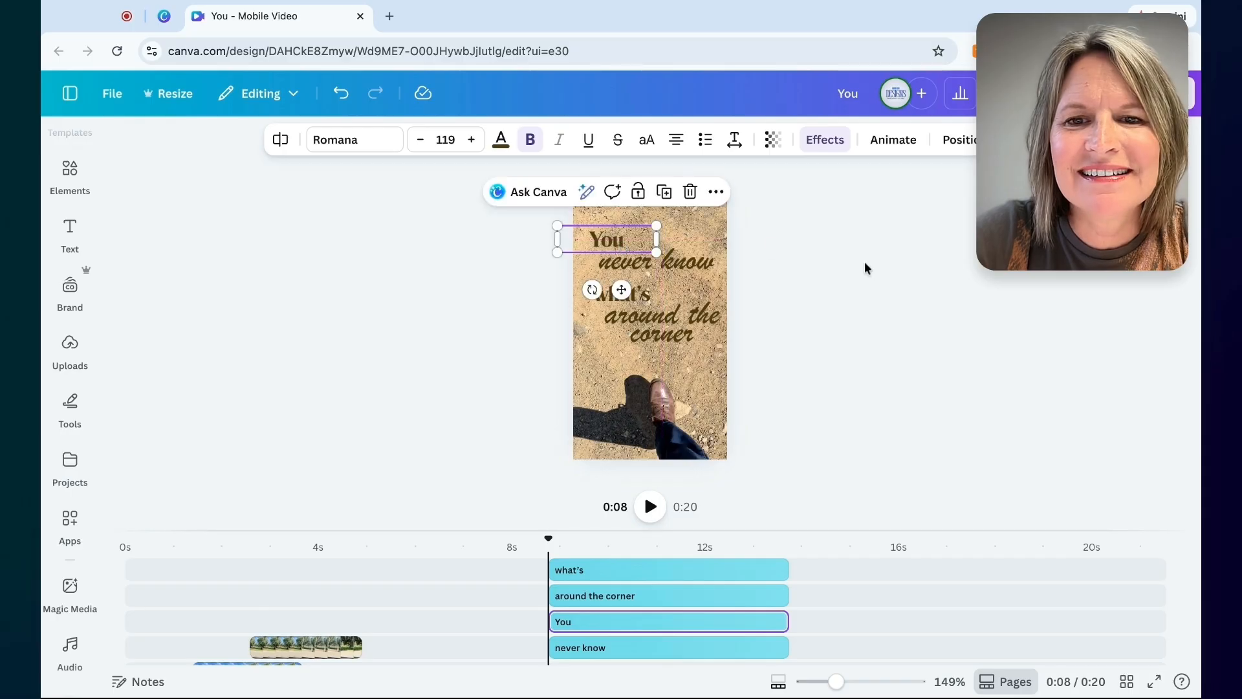
{"action": "left_click", "coordinate": [868, 263]}
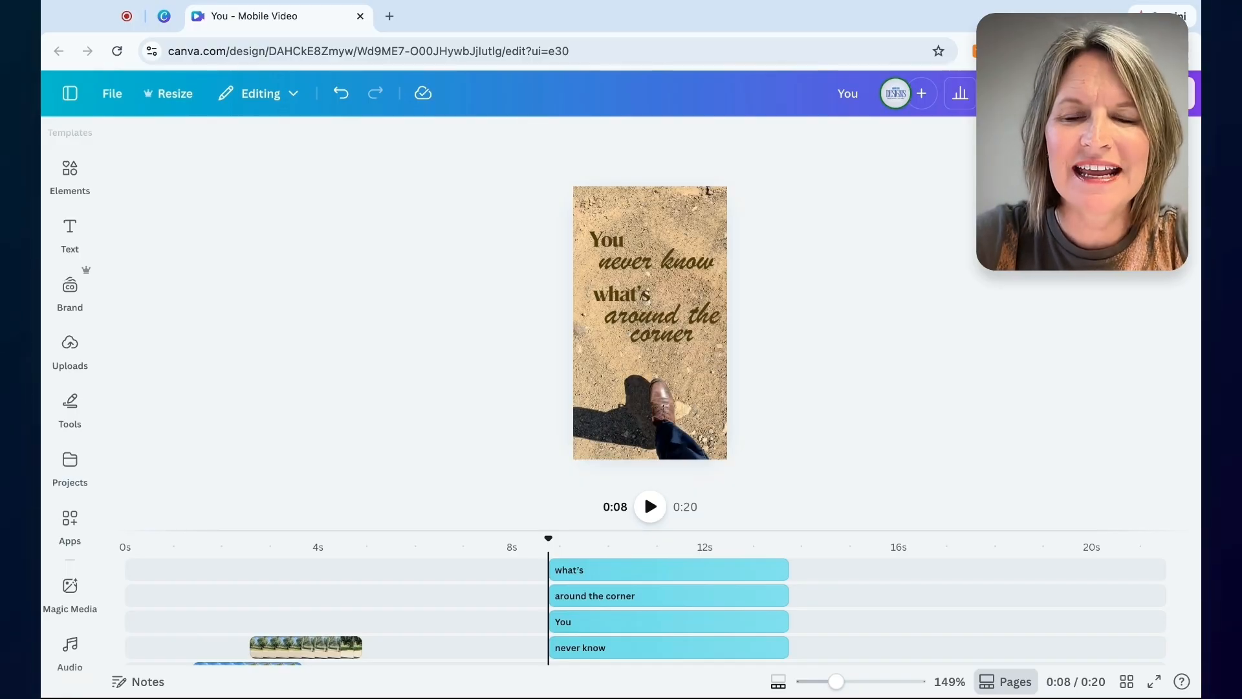
Select the "You" and "never know" texts together and open their animation options.
{"action": "left_click", "coordinate": [612, 235]}
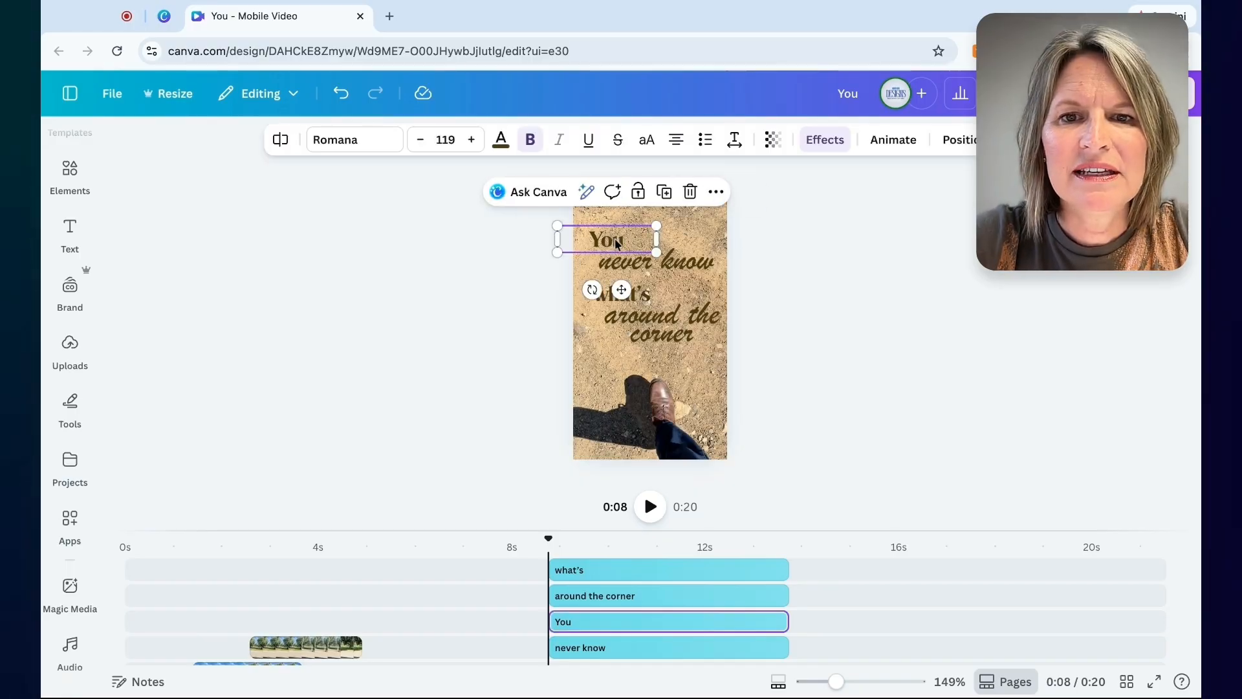
{"action": "left_click", "coordinate": [642, 262], "text": "shift"}
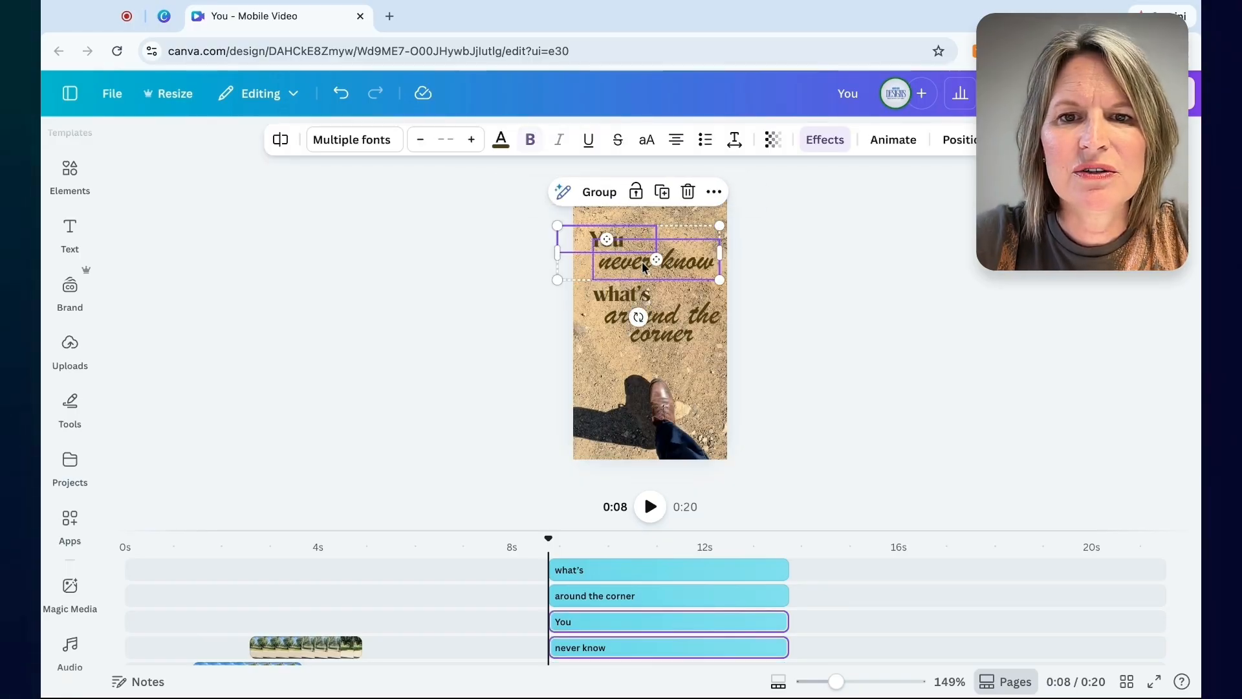
{"action": "left_click", "coordinate": [898, 141]}
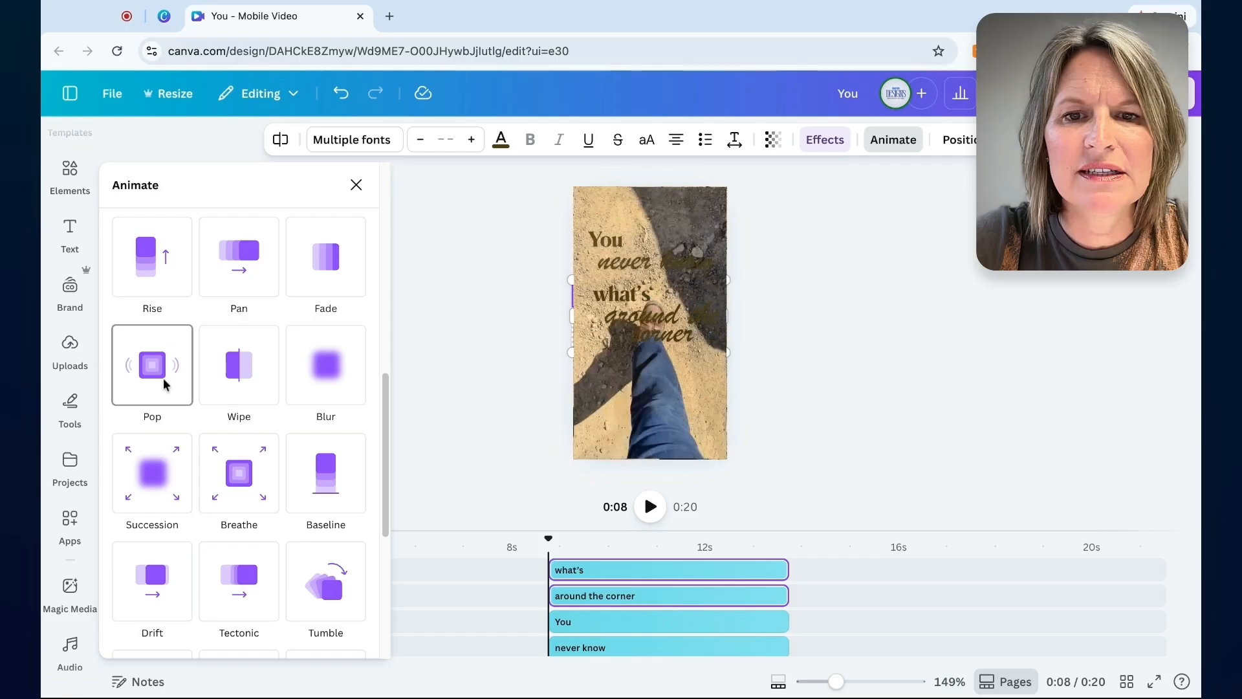
Apply the Pan animation with a leftward direction to the "what's" and "around the corner" texts for both entrance and exit.
{"action": "left_click", "coordinate": [246, 279]}
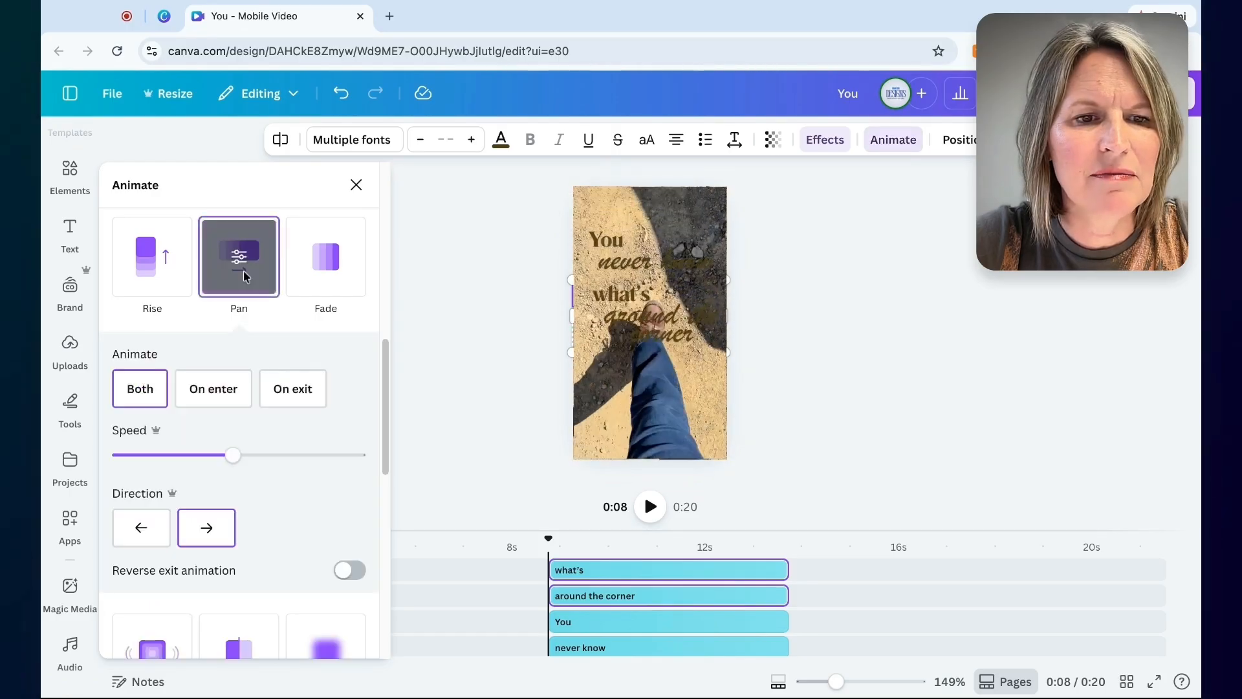
{"action": "left_click", "coordinate": [142, 536]}
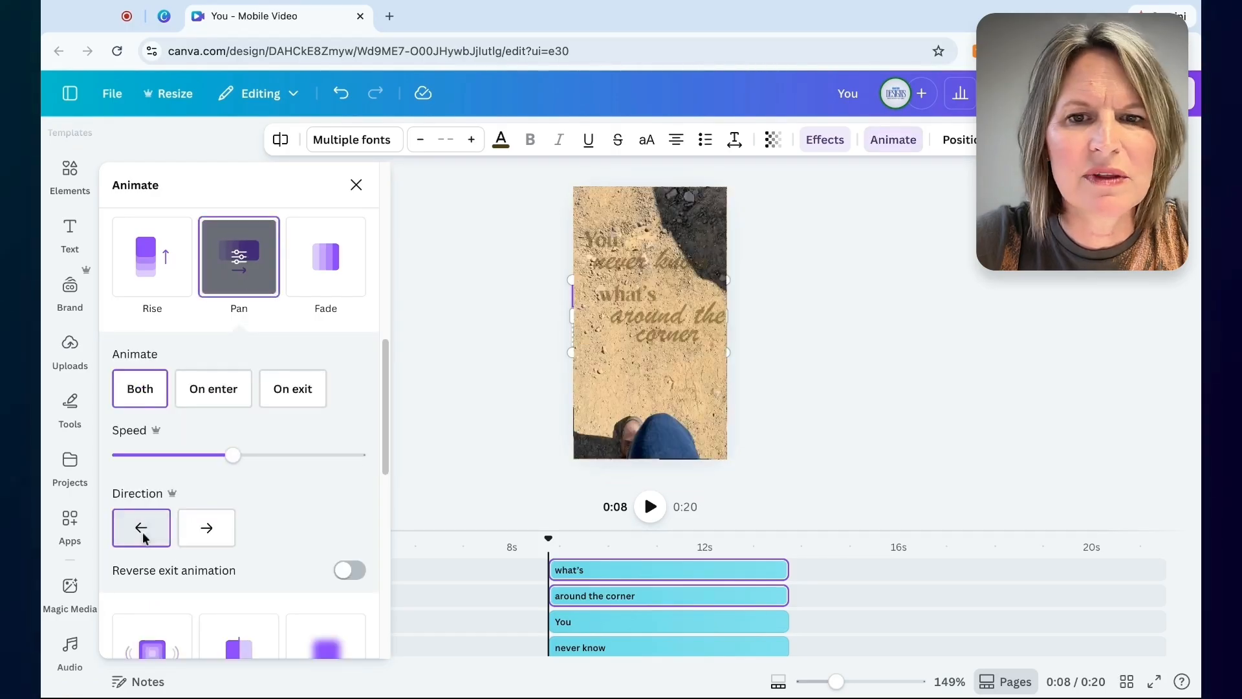
{"action": "left_click", "coordinate": [917, 389]}
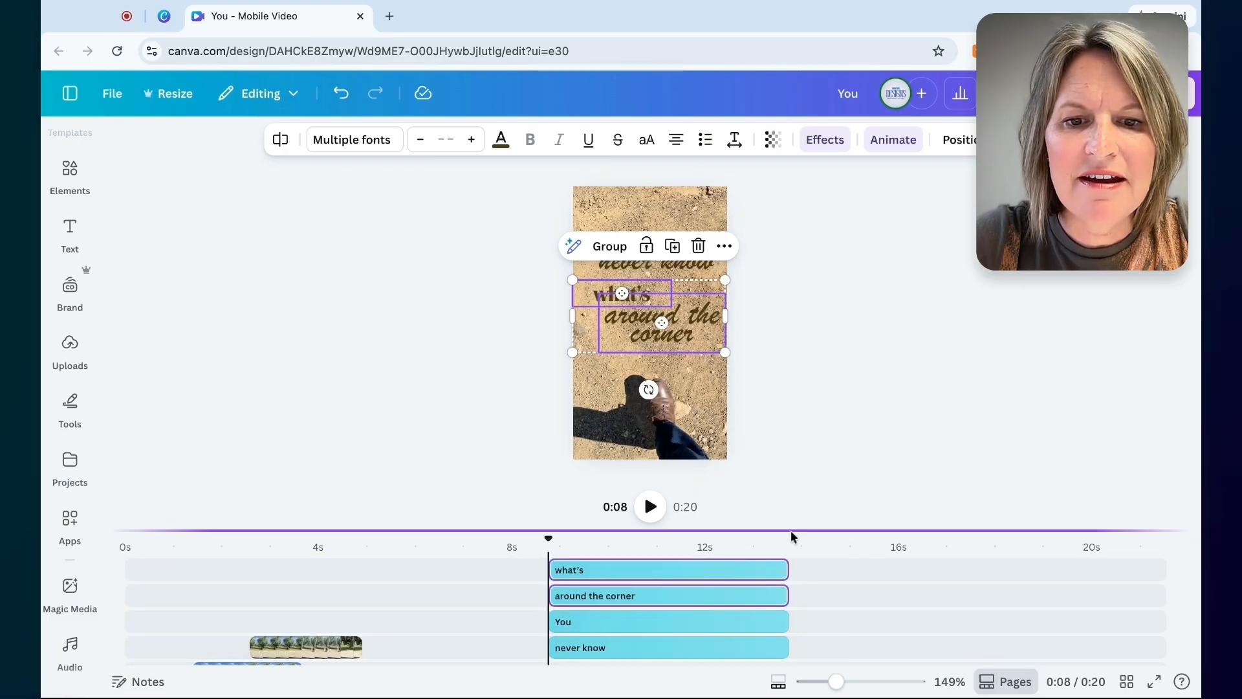
Select all four title texts in the timeline and move them so they start with the dirt-path walking clip at about 6 s.
{"action": "left_click", "coordinate": [790, 531]}
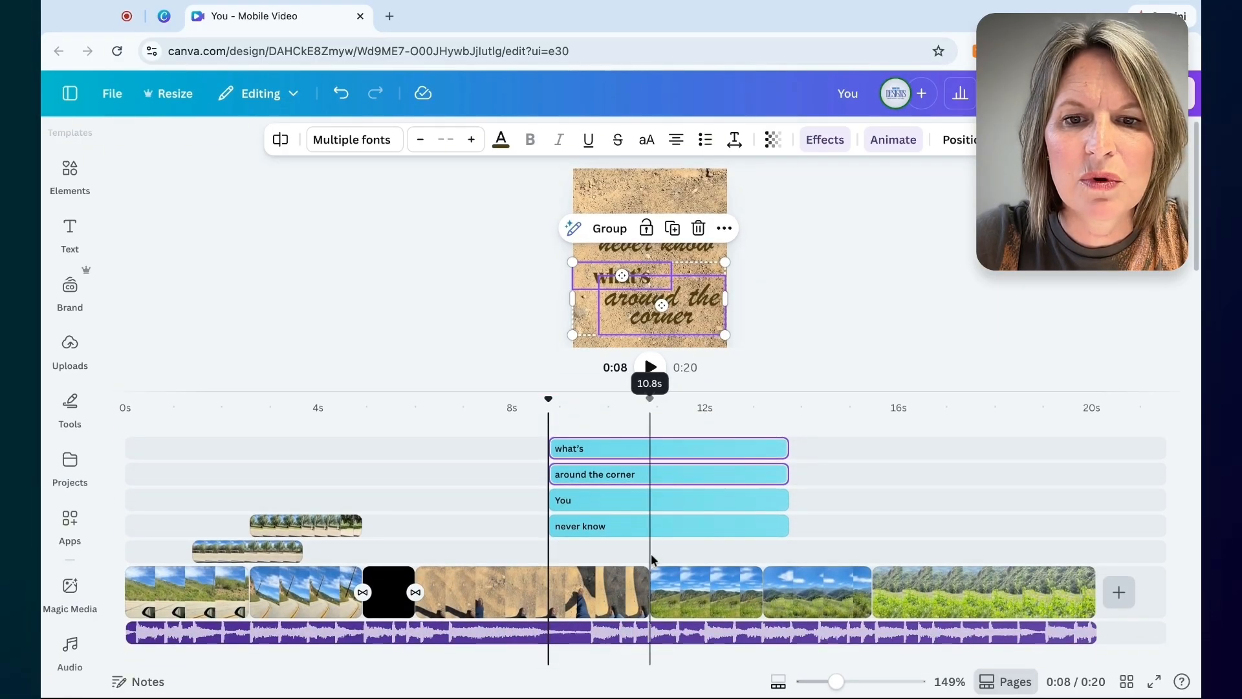
{"action": "left_click", "coordinate": [671, 525]}
{"action": "left_click", "coordinate": [673, 498]}
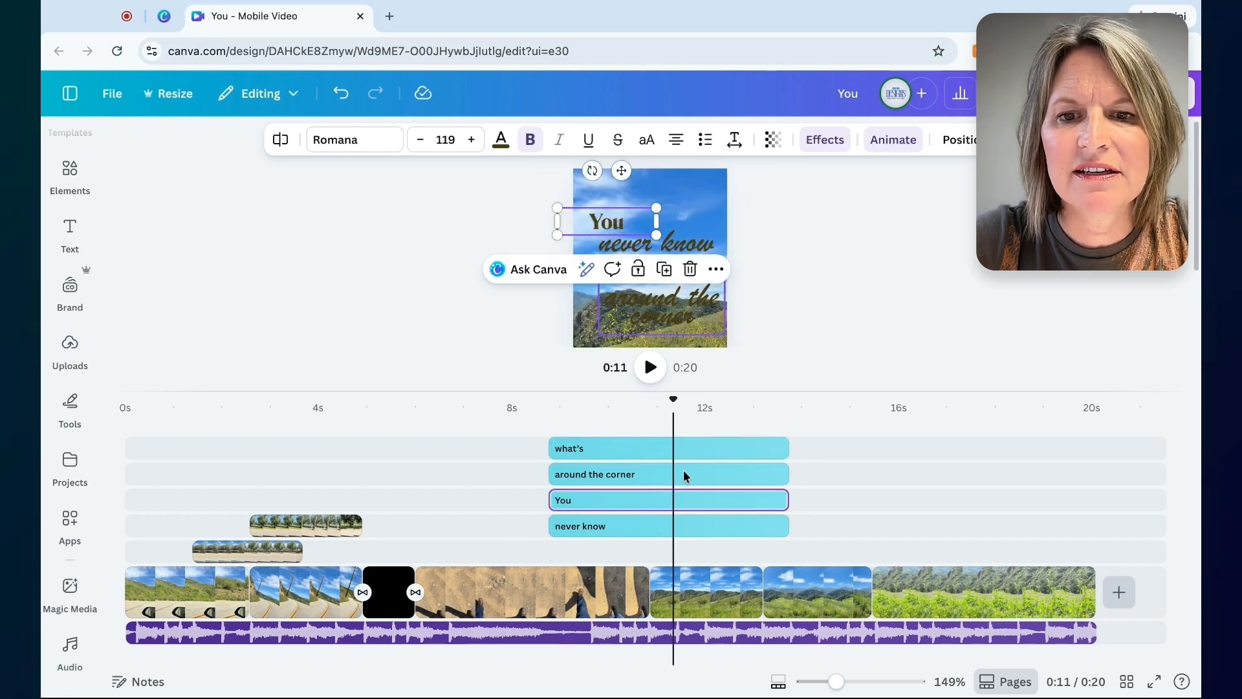
{"action": "left_click", "coordinate": [687, 447]}
{"action": "left_click", "coordinate": [595, 449]}
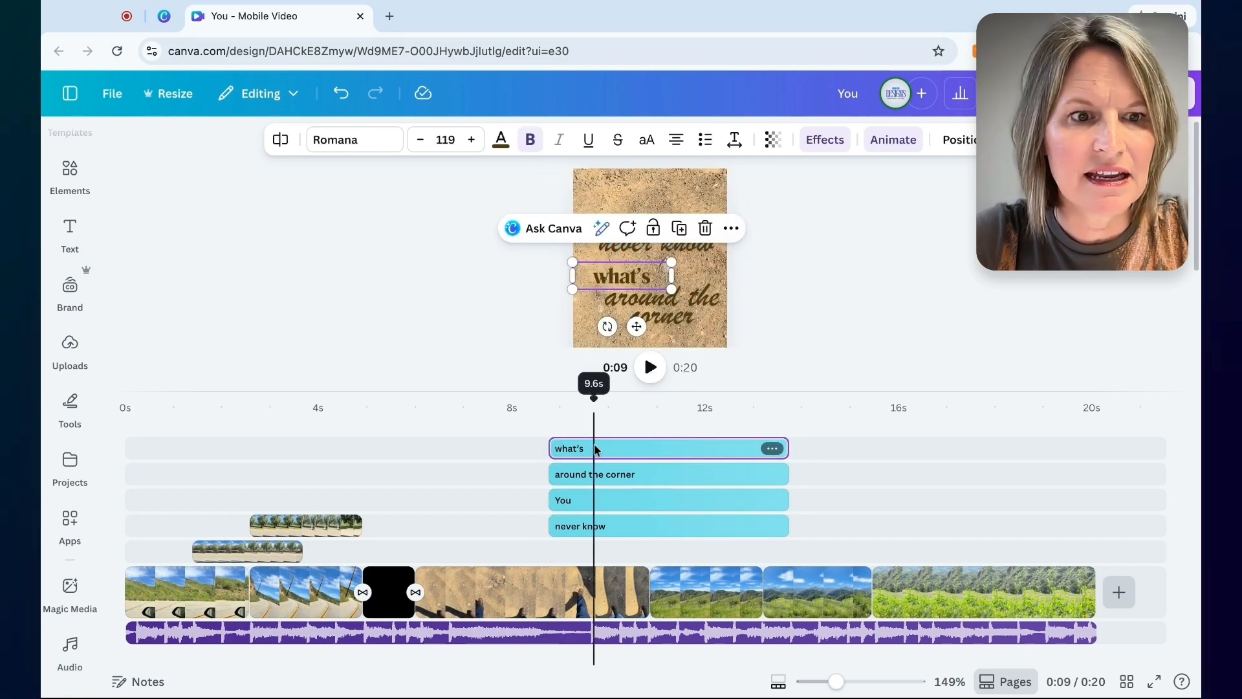
{"action": "left_click", "coordinate": [598, 475], "text": "shift"}
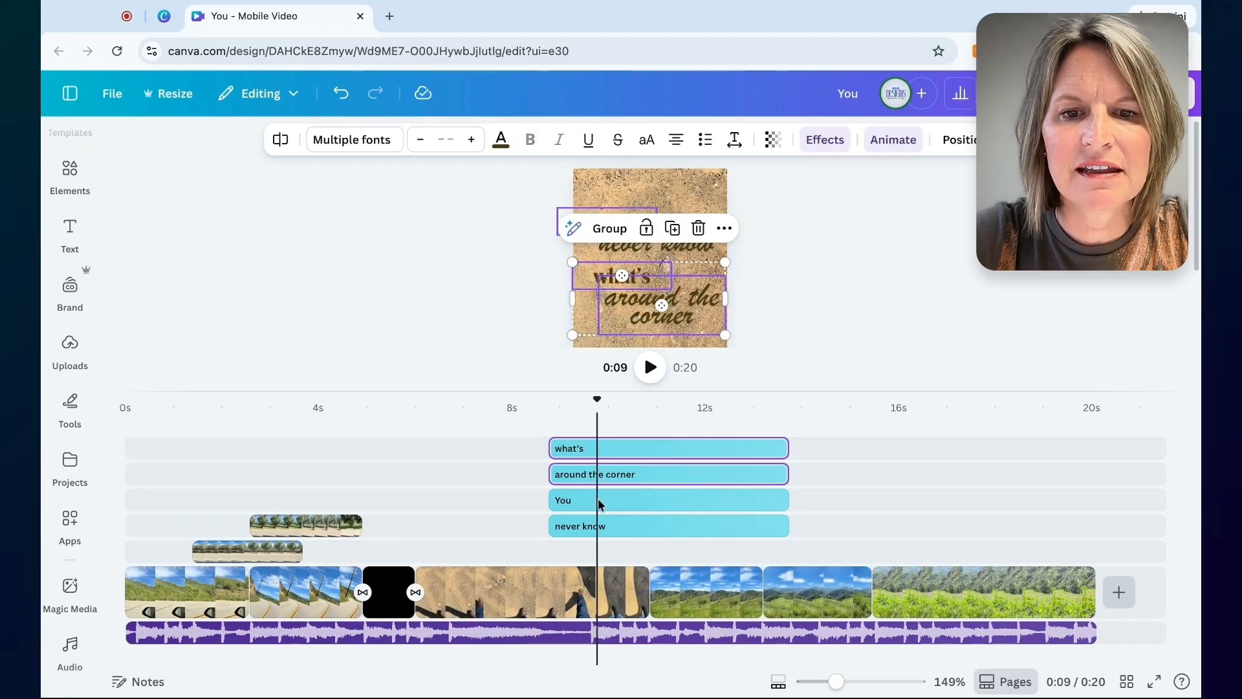
{"action": "left_click", "coordinate": [598, 500], "text": "shift"}
{"action": "left_click", "coordinate": [601, 529], "text": "shift"}
{"action": "mouse_move", "coordinate": [687, 526]}
{"action": "left_mouse_down"}
{"action": "mouse_move", "coordinate": [599, 528]}
{"action": "mouse_move", "coordinate": [688, 526]}
{"action": "left_mouse_up"}
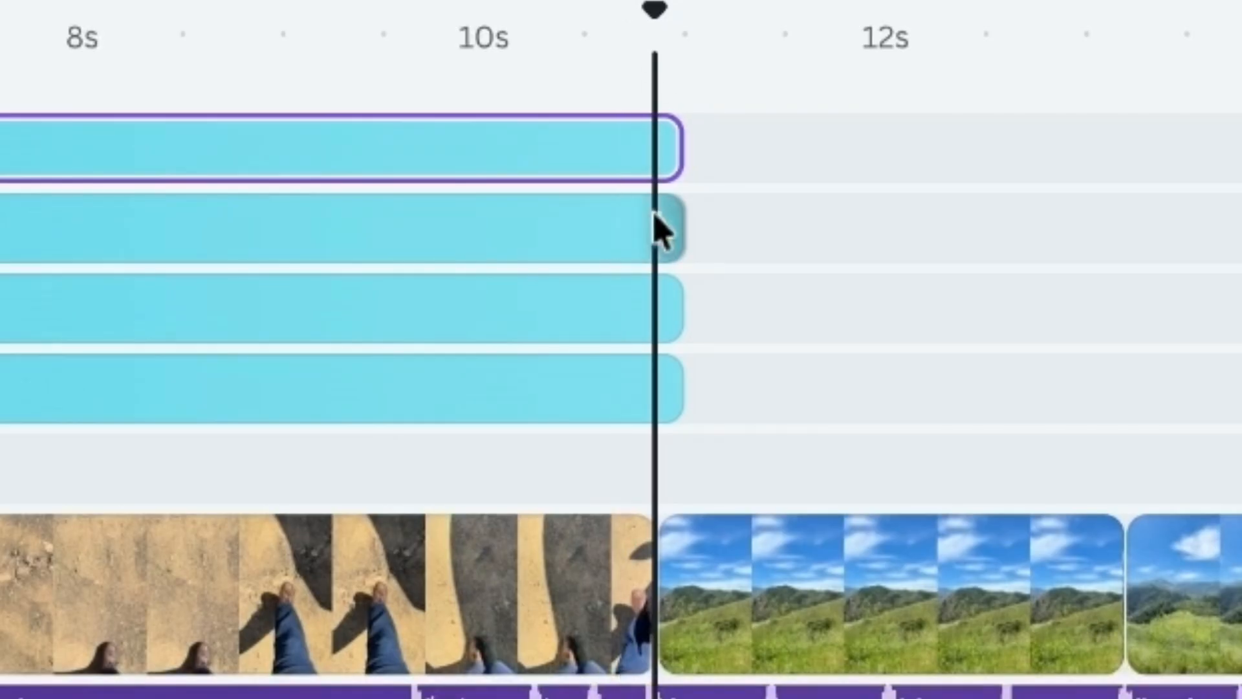
Select all four title texts and split them at the end of the dirt-path walking clip.
{"action": "left_click", "coordinate": [613, 241], "text": "shift"}
{"action": "left_click", "coordinate": [615, 323], "text": "shift"}
{"action": "left_click", "coordinate": [618, 392], "text": "shift"}
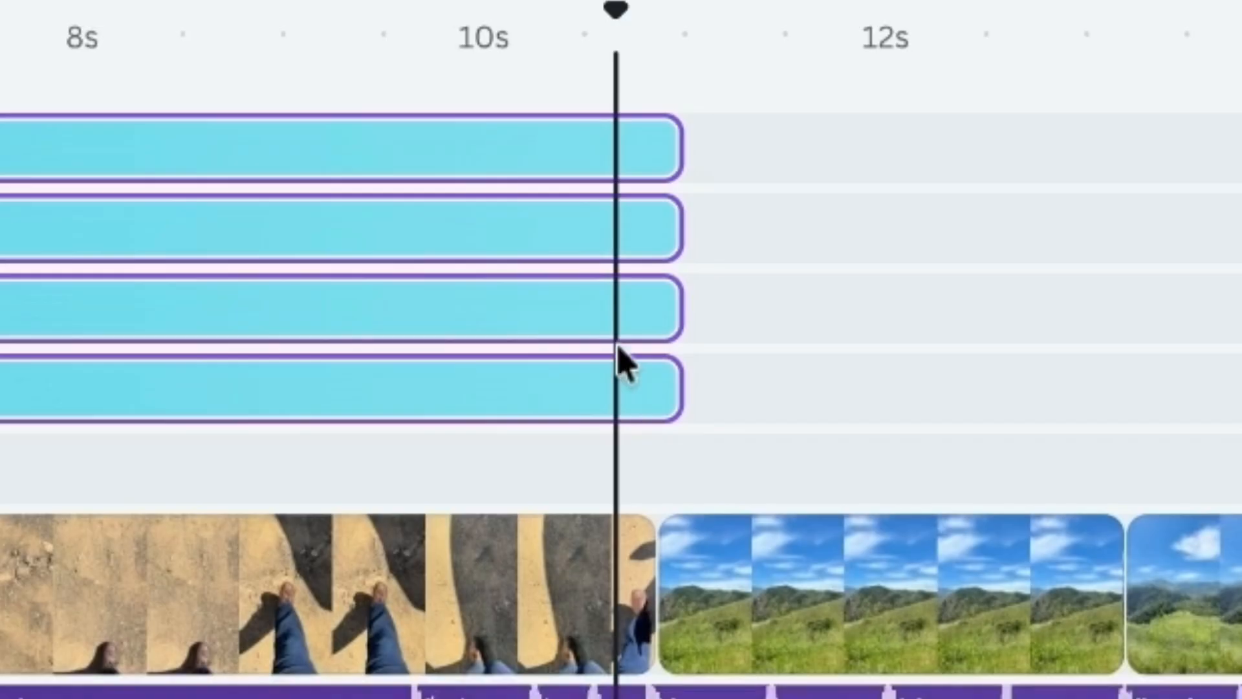
{"action": "left_click_drag", "start_coordinate": [615, 9], "coordinate": [651, 10]}
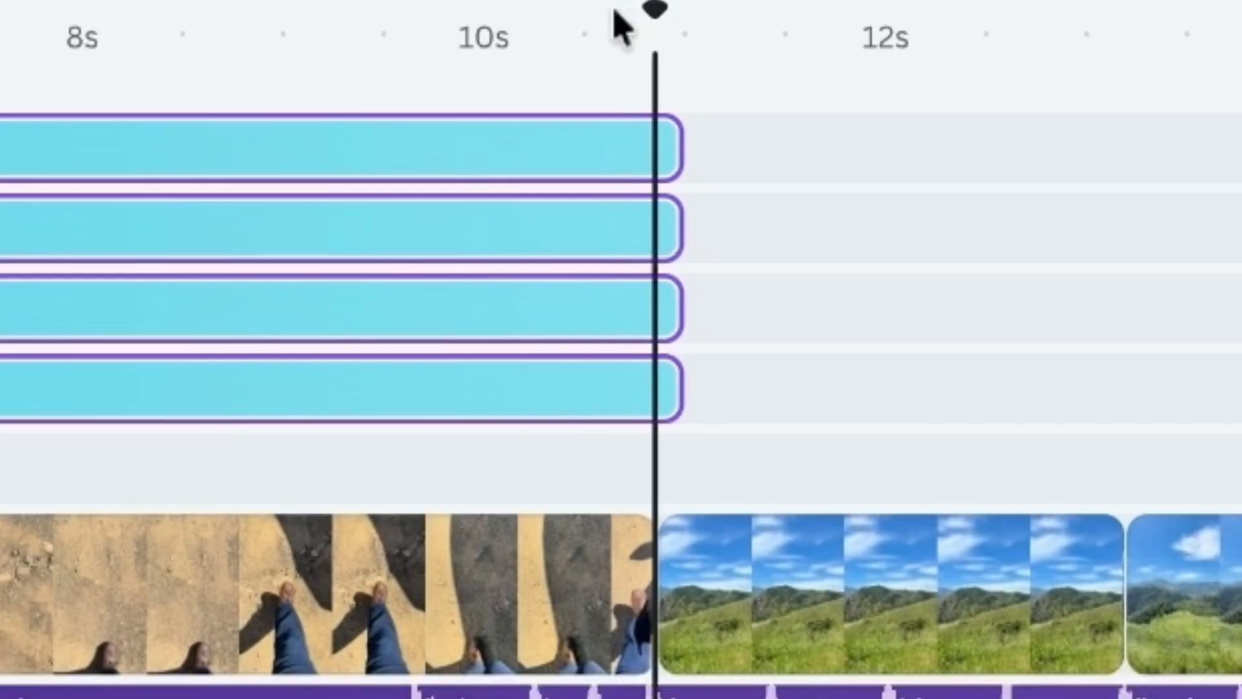
{"action": "key", "text": "s"}
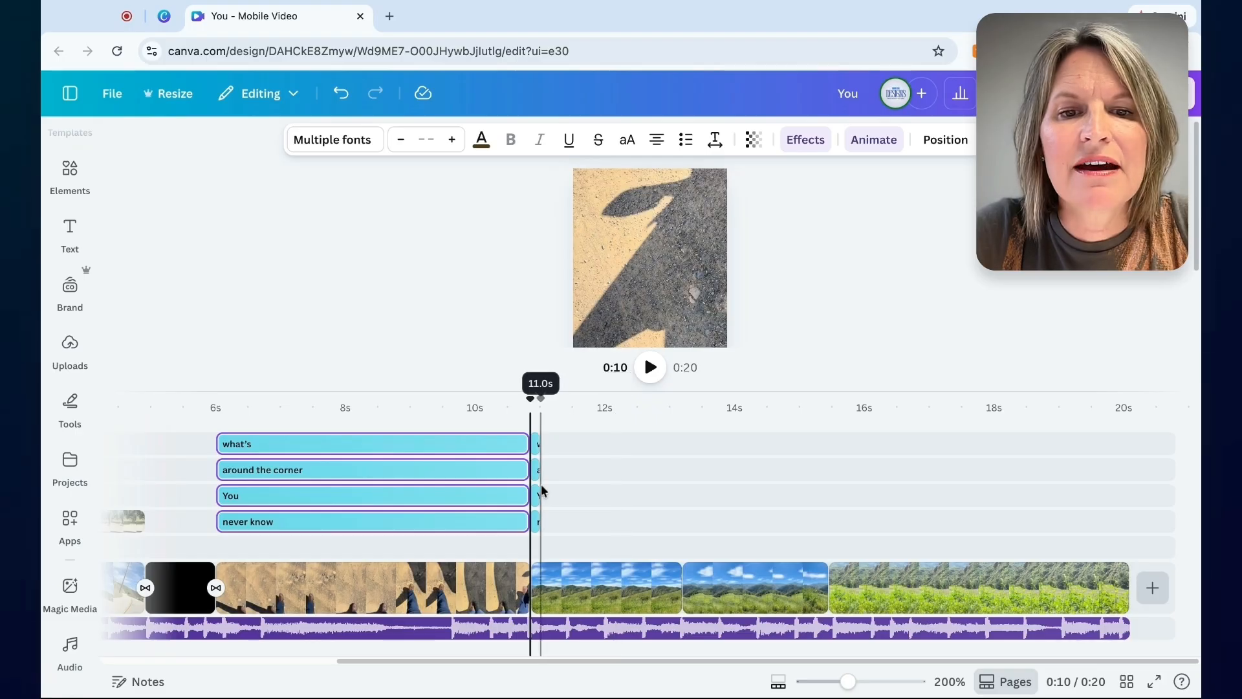
Delete the four short leftover text pieces that extend past the end of the dirt-path clip.
{"action": "scroll", "coordinate": [542, 492], "scroll_direction": "up", "scroll_amount": 3}
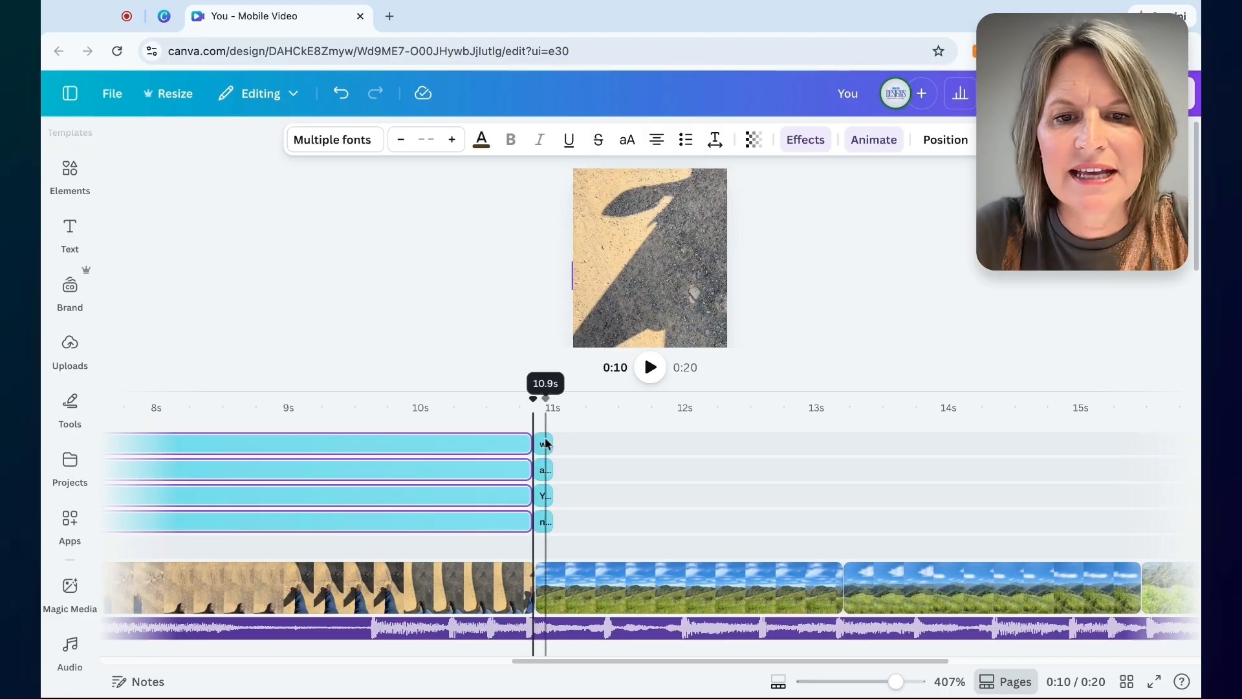
{"action": "left_click", "coordinate": [564, 421]}
{"action": "left_click_drag", "start_coordinate": [565, 422], "coordinate": [545, 531]}
{"action": "left_click_drag", "start_coordinate": [658, 279], "coordinate": [659, 278]}
{"action": "key", "text": "Delete"}
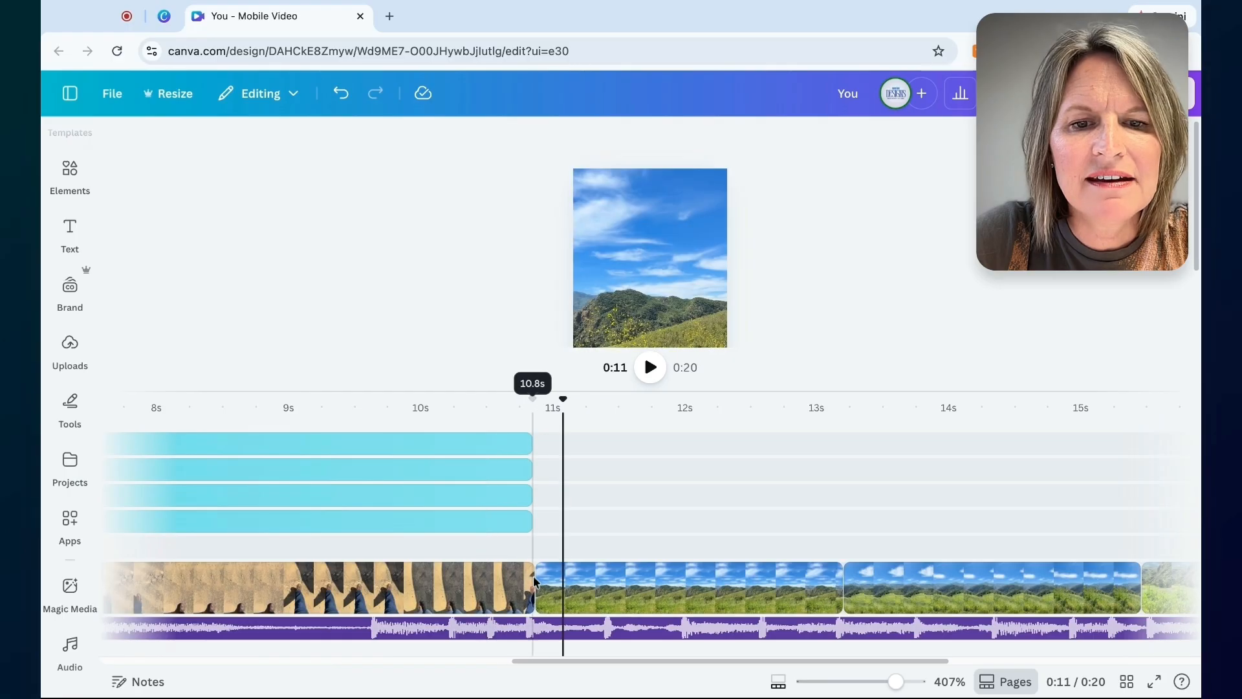
Insert a blank scene between the dirt-path clip and the first hills clip and color it black.
{"action": "mouse_move", "coordinate": [599, 625]}
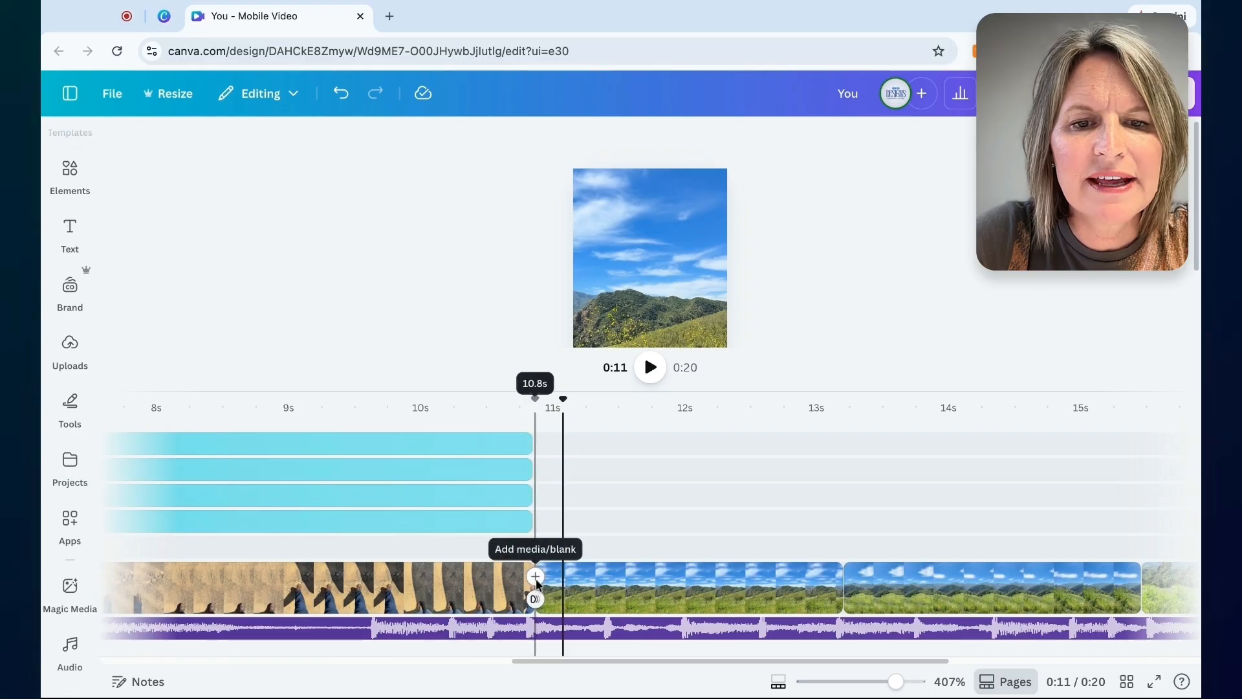
{"action": "left_click", "coordinate": [535, 577]}
{"action": "left_click", "coordinate": [526, 542]}
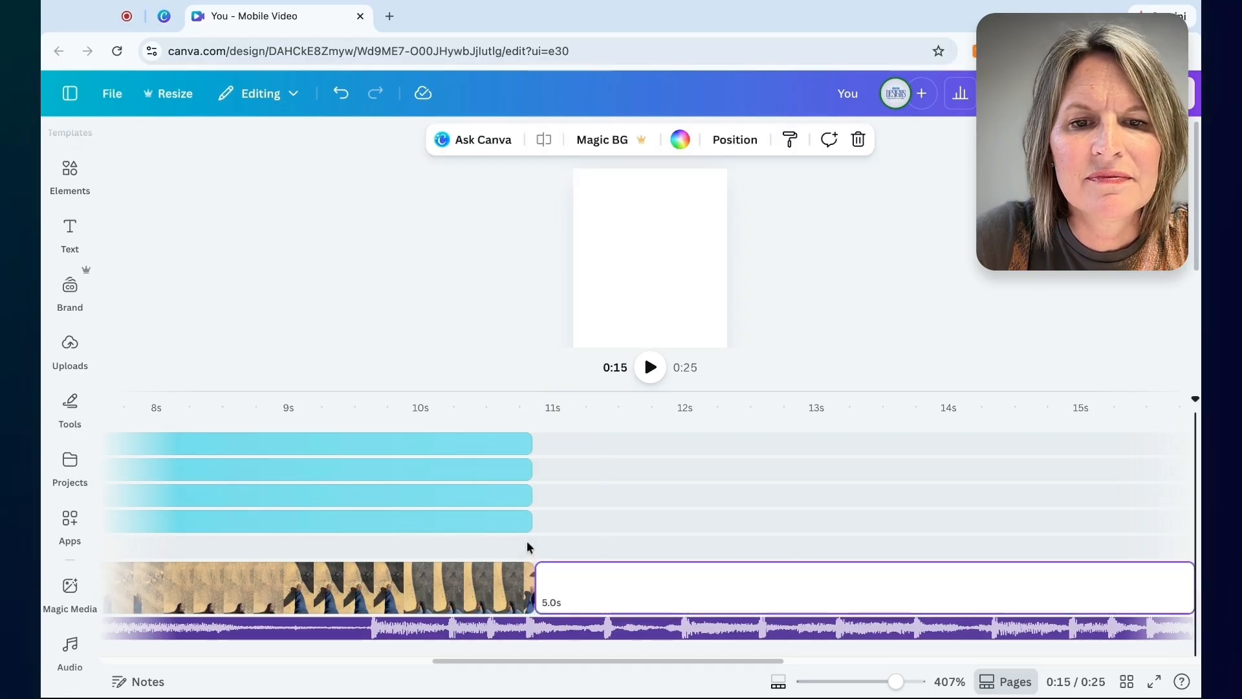
{"action": "left_click", "coordinate": [680, 140]}
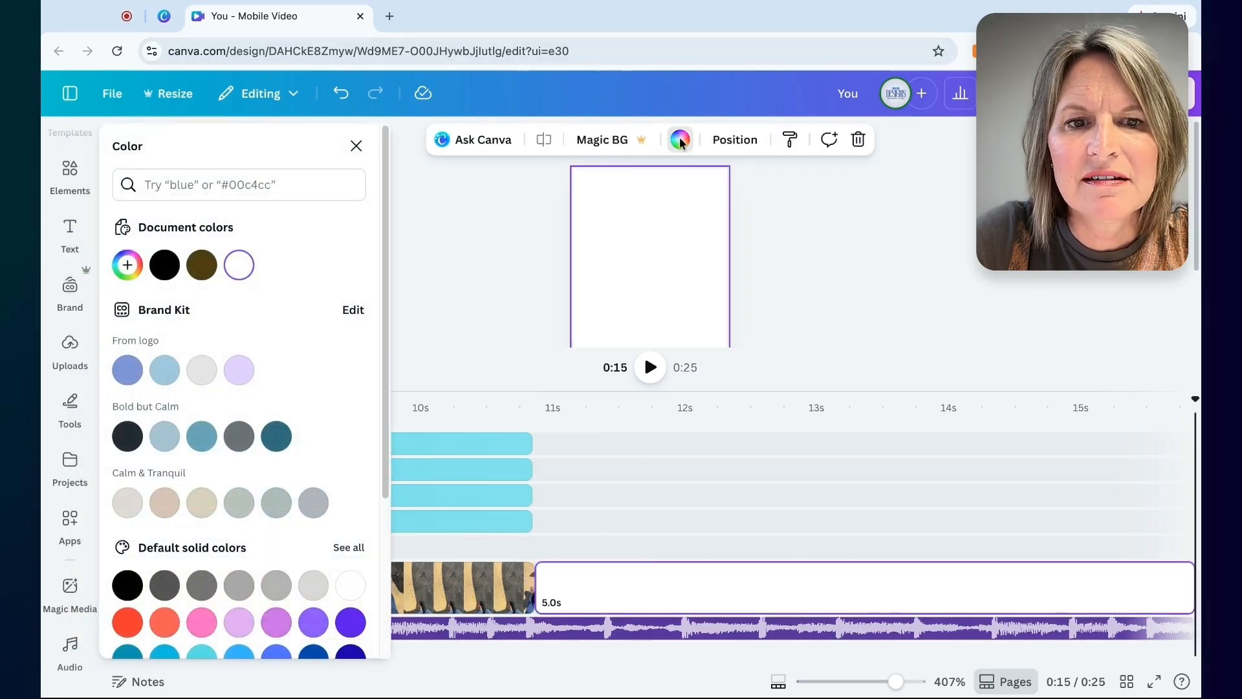
{"action": "left_click", "coordinate": [165, 265]}
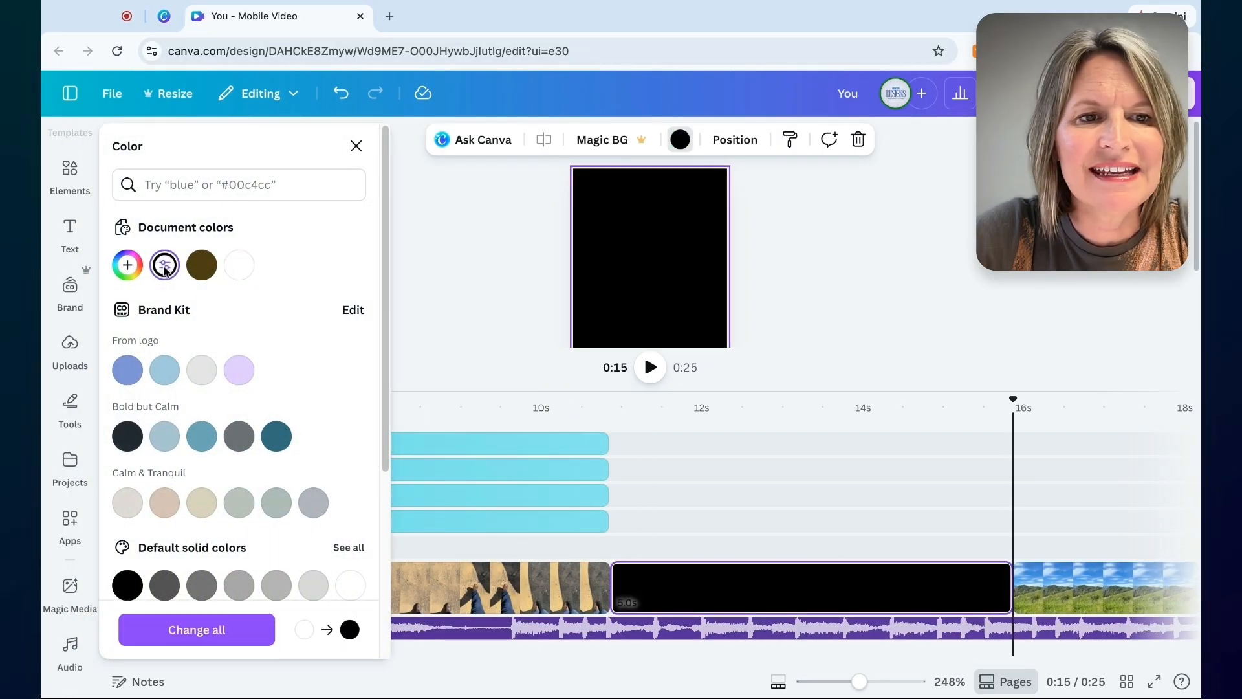
{"action": "left_click", "coordinate": [837, 287]}
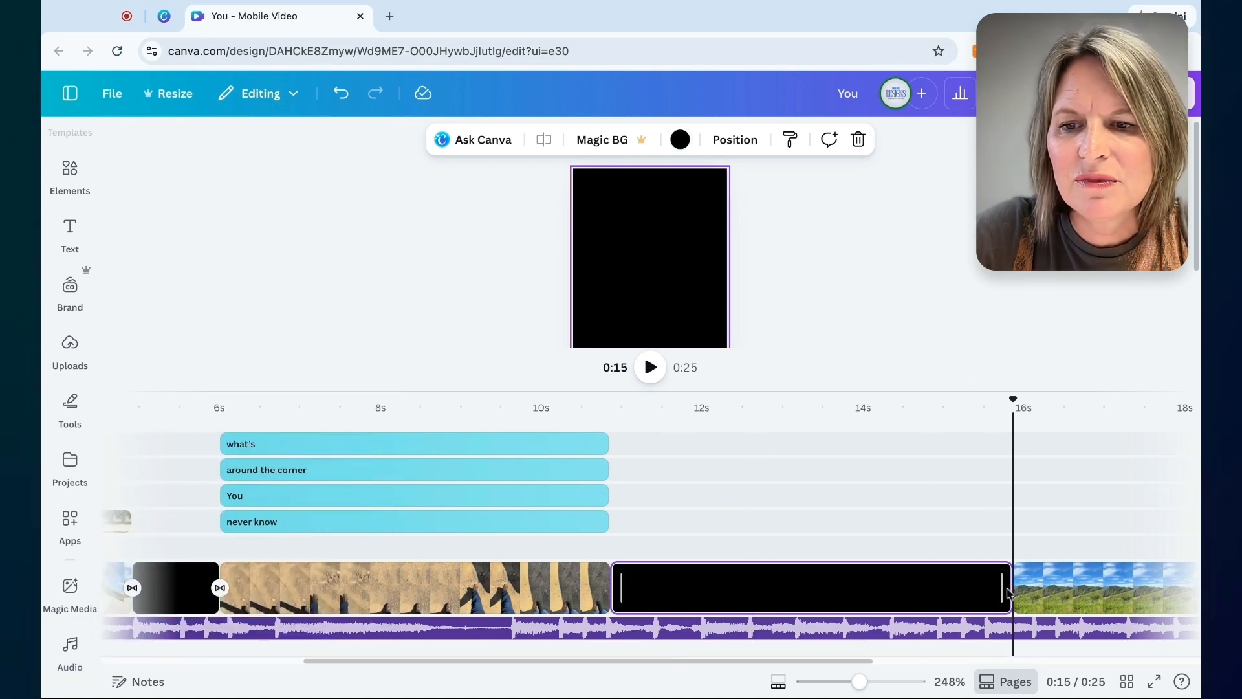
Shorten the new black scene to about 0.4 s and add a Dissolve transition between the dirt-path clip and it.
{"action": "left_click_drag", "start_coordinate": [1003, 588], "coordinate": [689, 587]}
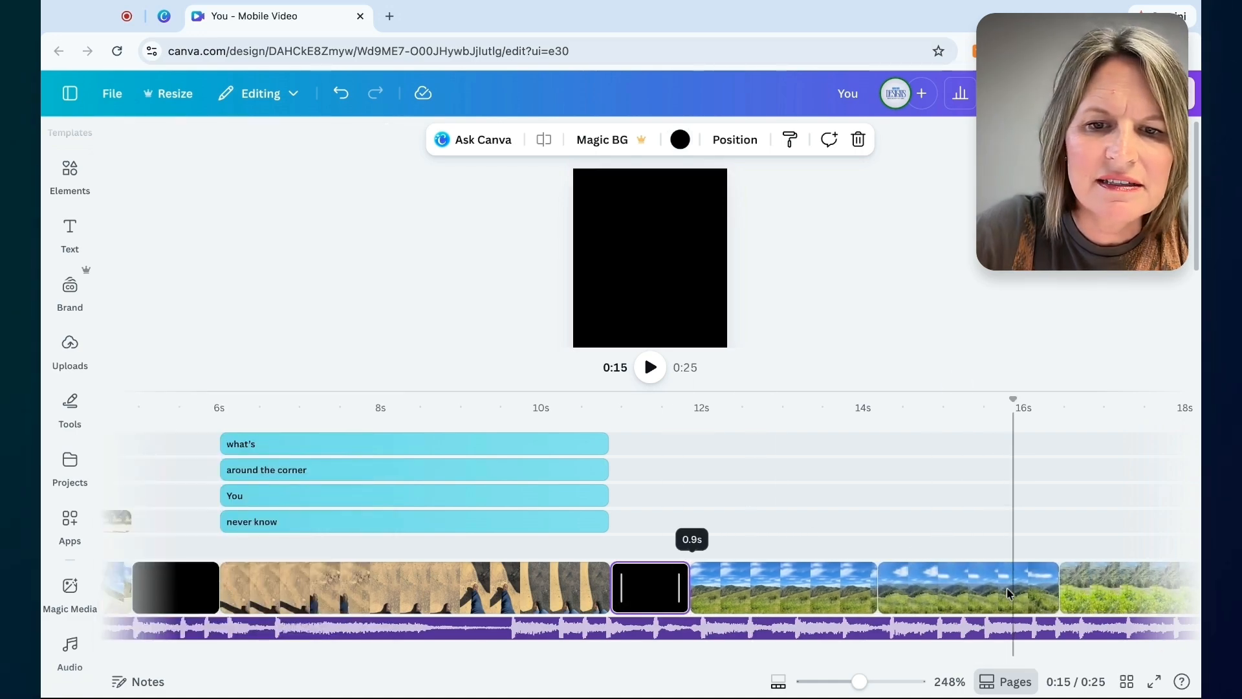
{"action": "left_click", "coordinate": [612, 599]}
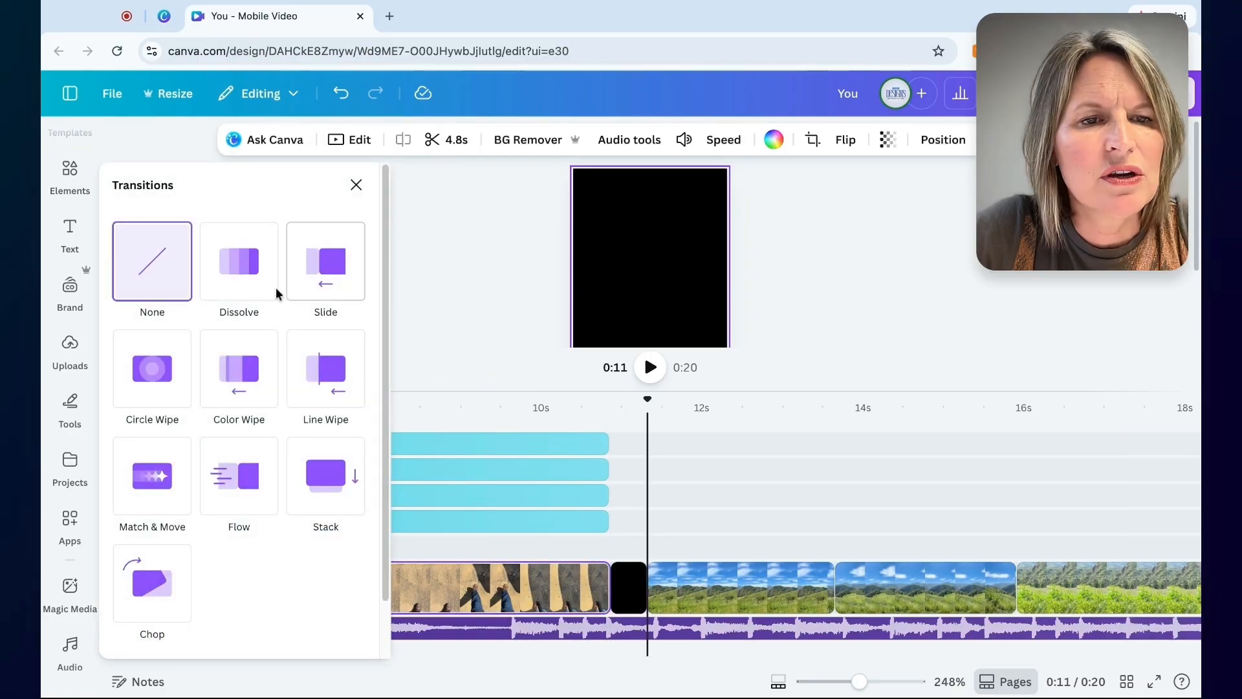
{"action": "left_click", "coordinate": [252, 290]}
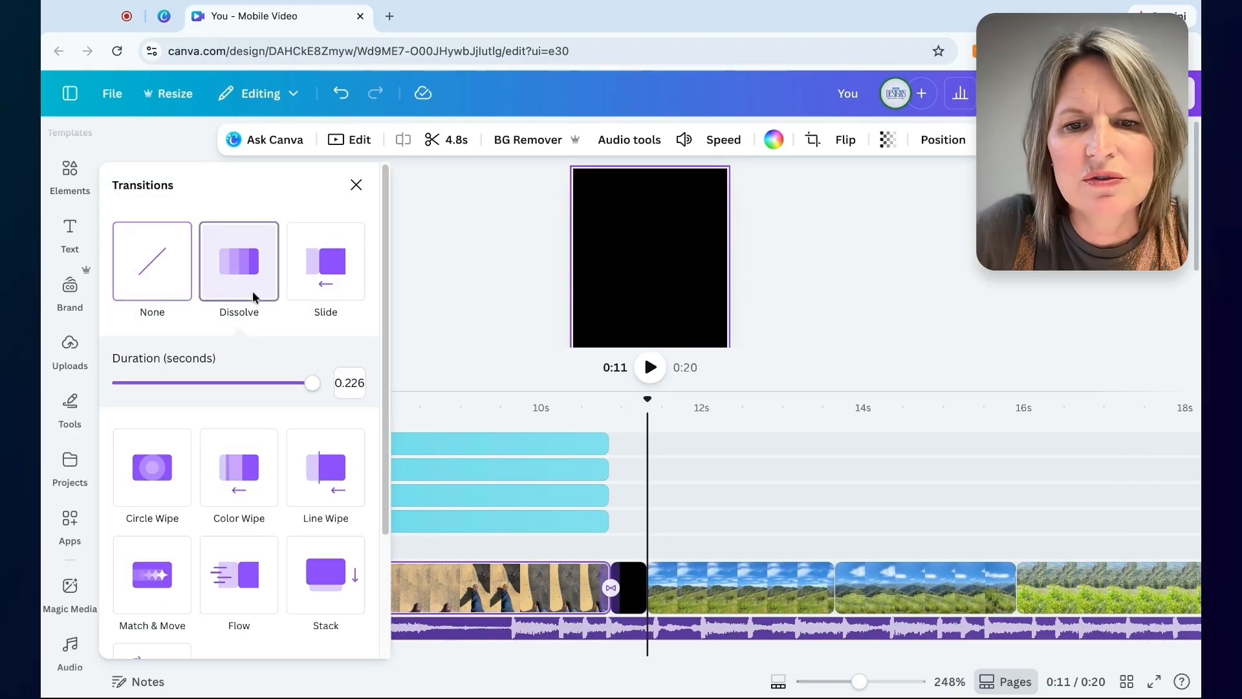
Try to add a Dissolve transition between the short black scene and the first hills clip.
{"action": "left_click", "coordinate": [651, 594]}
{"action": "scroll", "coordinate": [650, 594], "scroll_direction": "up", "scroll_amount": 3}
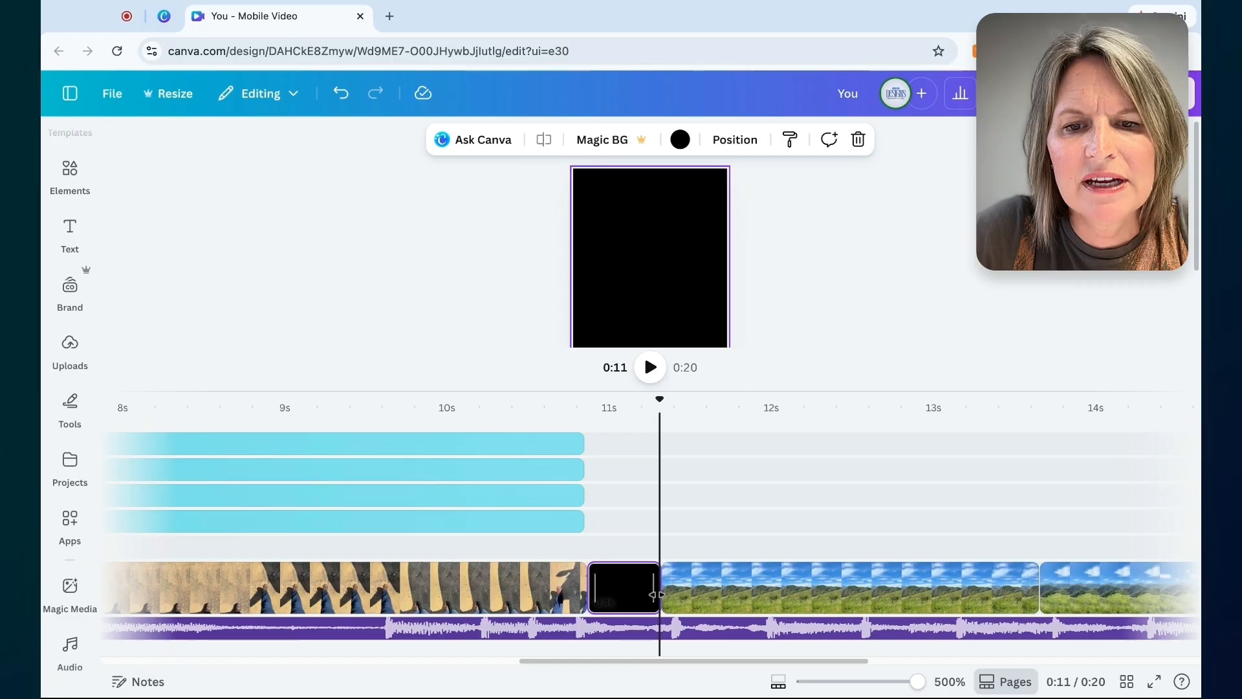
{"action": "left_click", "coordinate": [660, 594]}
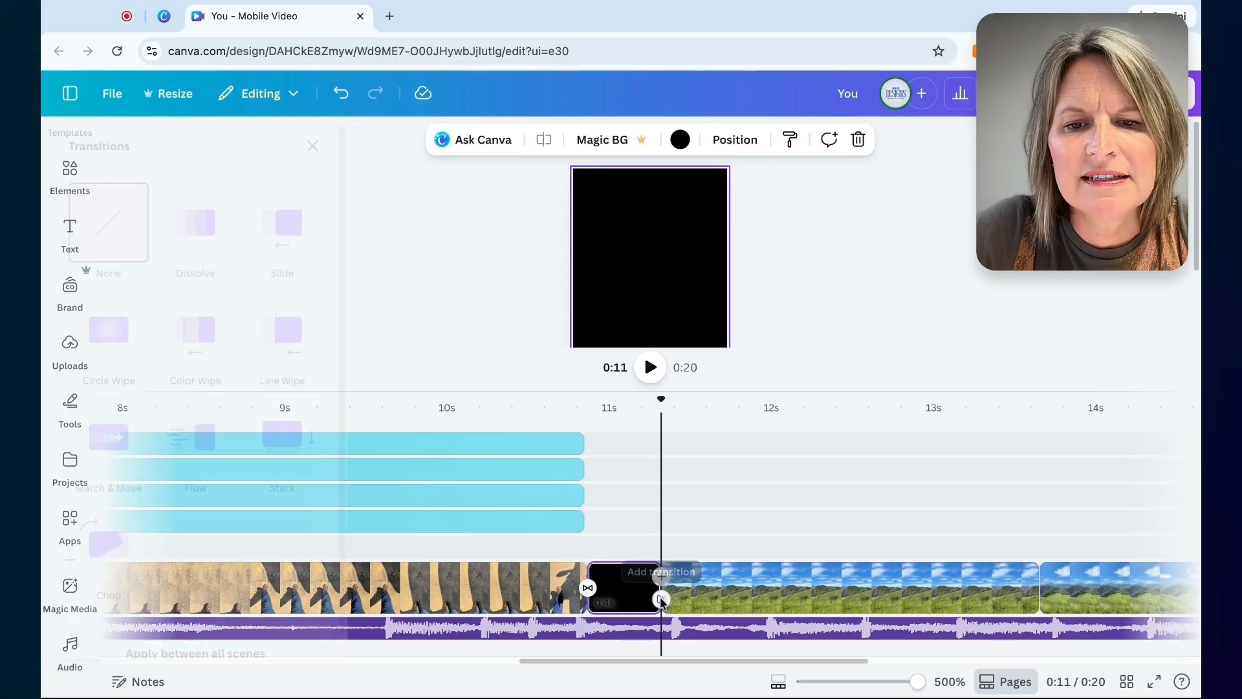
{"action": "left_click", "coordinate": [230, 220]}
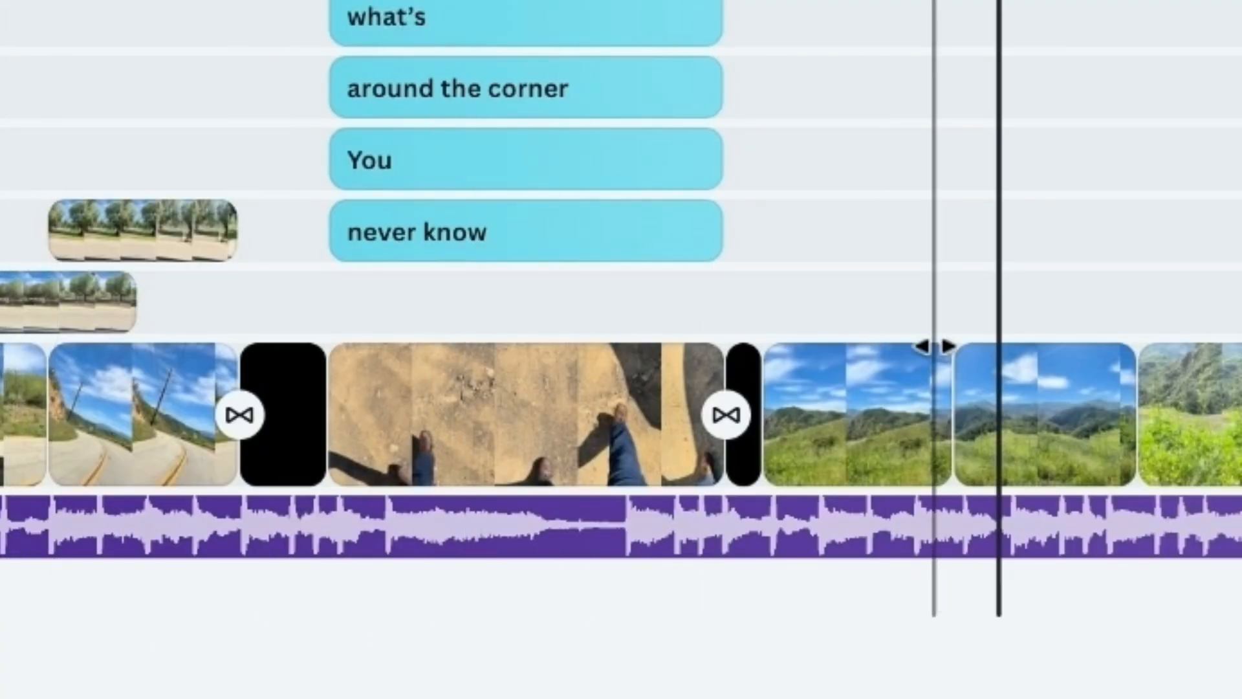
Trim the dirt-path clip to 3.2 s to match the music and shorten all four title texts to end with it.
{"action": "left_click_drag", "start_coordinate": [428, 492], "coordinate": [409, 491]}
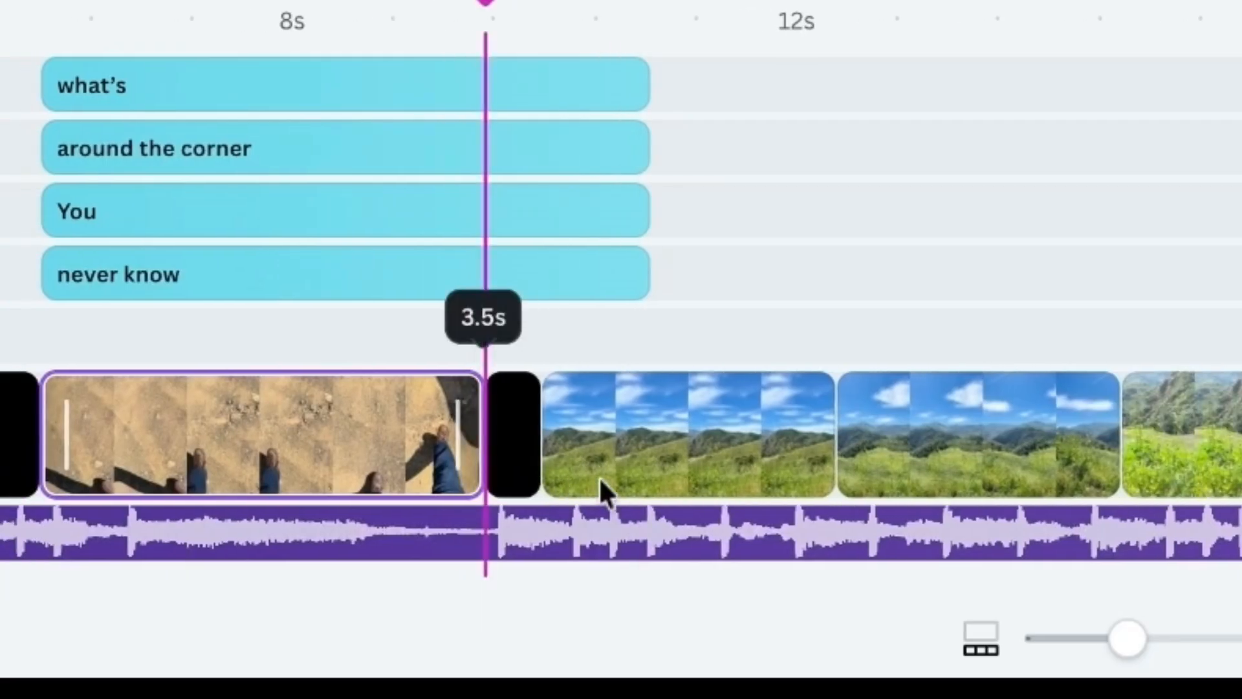
{"action": "left_click_drag", "start_coordinate": [464, 434], "coordinate": [418, 433]}
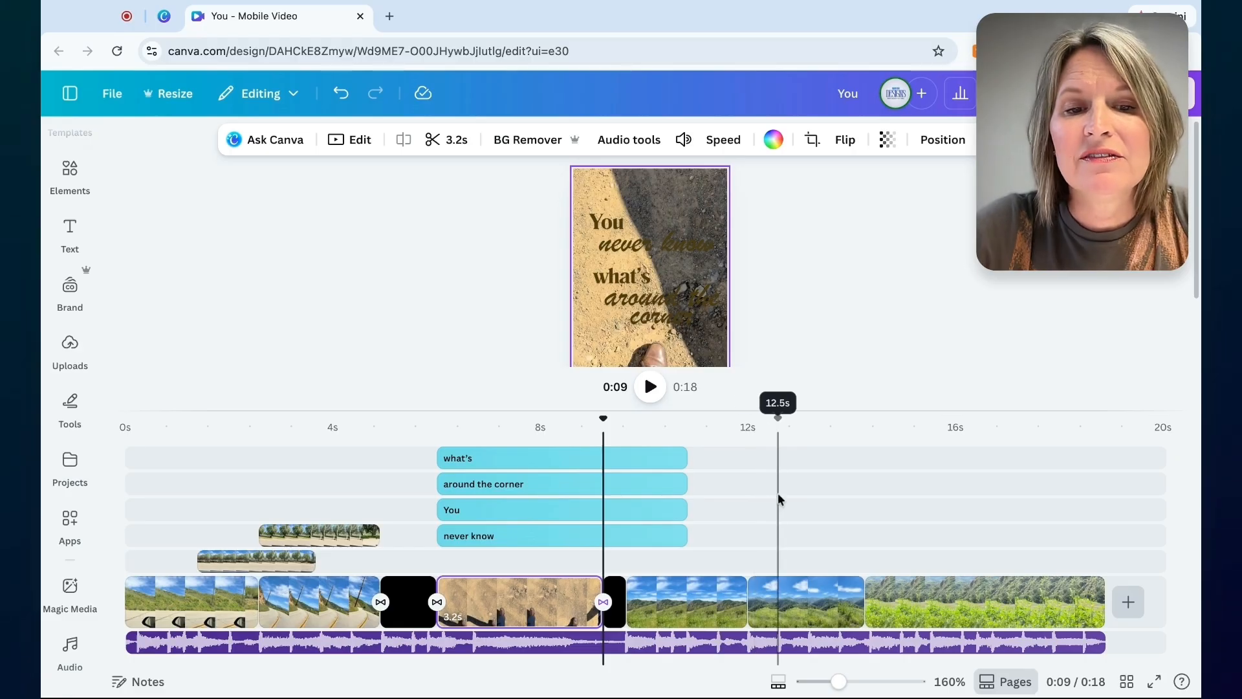
{"action": "left_click", "coordinate": [663, 457]}
{"action": "left_click_drag", "start_coordinate": [682, 458], "coordinate": [603, 458]}
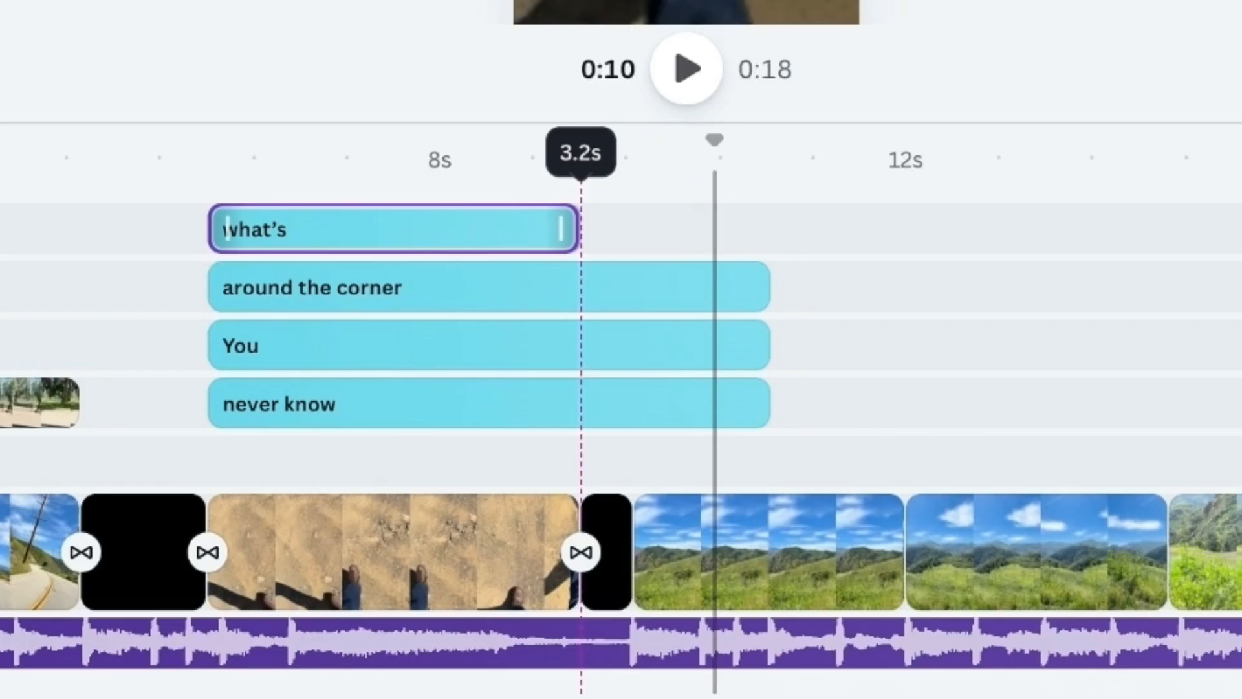
{"action": "left_click_drag", "start_coordinate": [763, 287], "coordinate": [579, 287]}
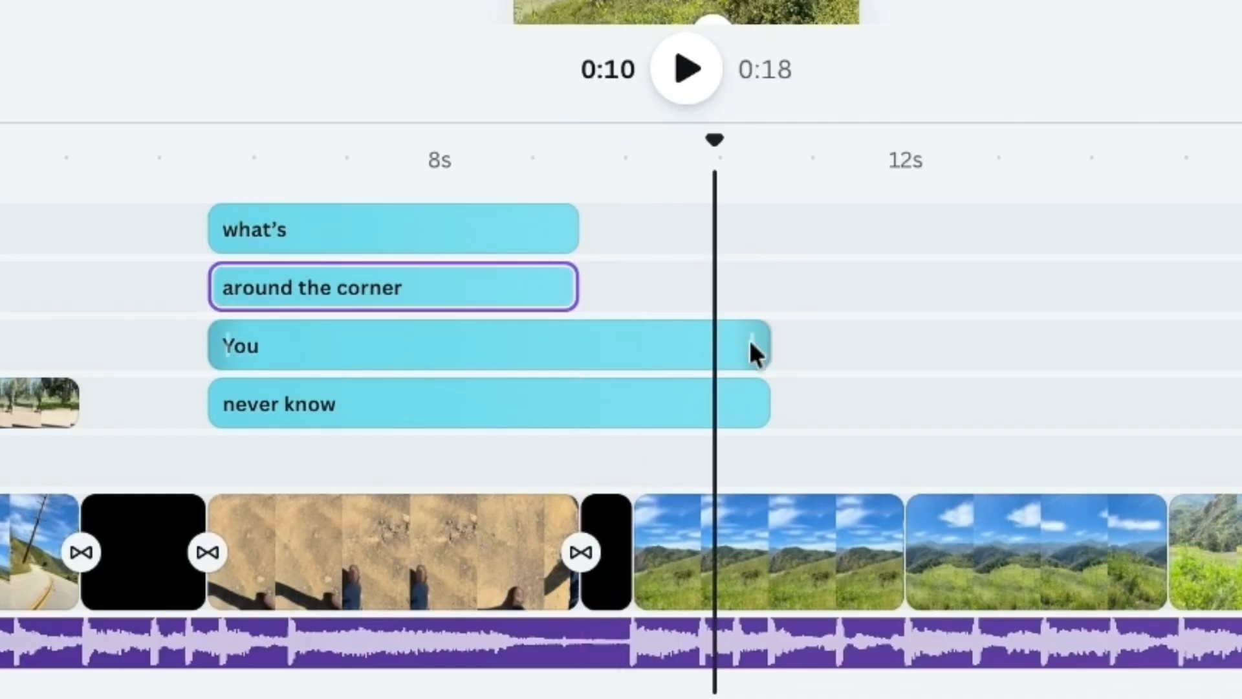
{"action": "left_click_drag", "start_coordinate": [755, 349], "coordinate": [579, 350]}
{"action": "left_click_drag", "start_coordinate": [763, 405], "coordinate": [579, 404]}
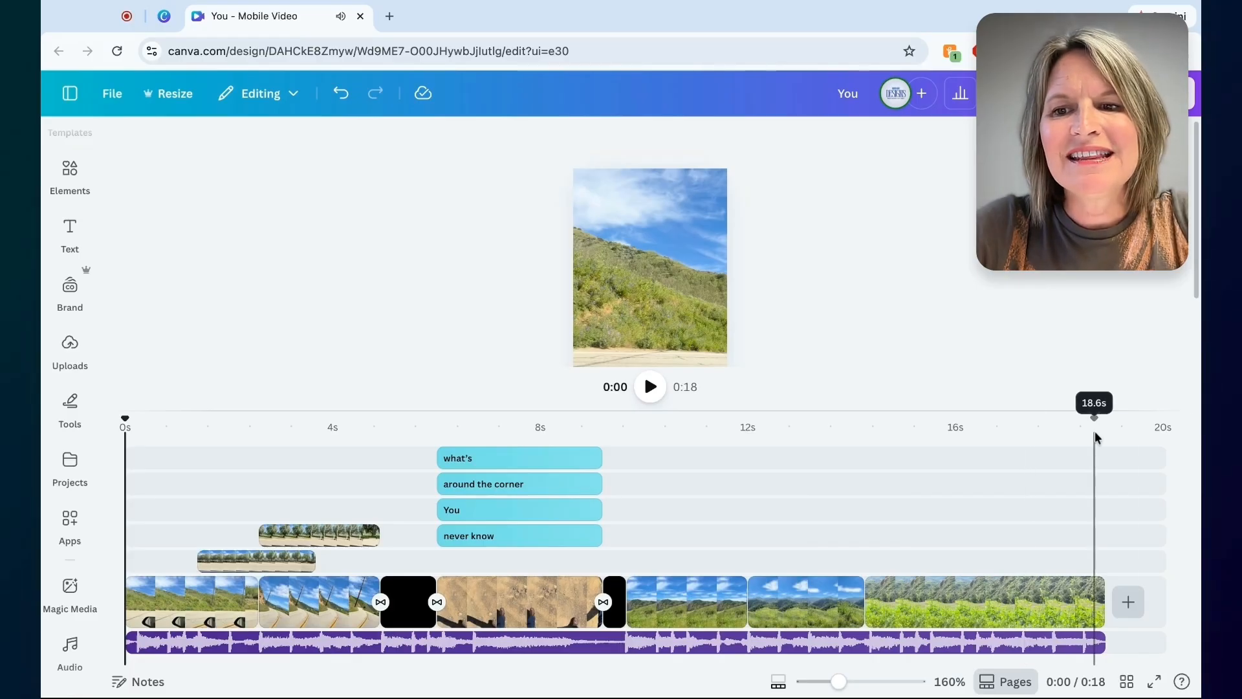
Add a blank scene at the end of the video, color it black, and put a transition between the vineyard clip and it.
{"action": "left_click", "coordinate": [1094, 554]}
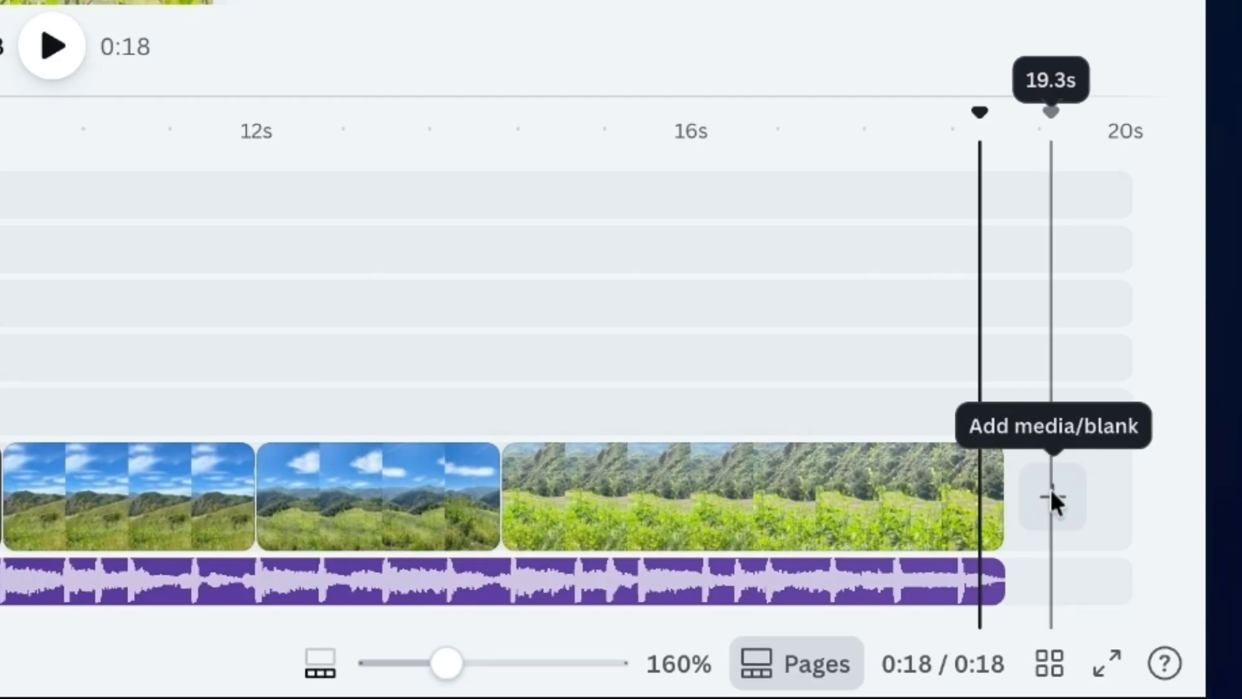
{"action": "left_click", "coordinate": [1050, 488]}
{"action": "left_click", "coordinate": [1049, 417]}
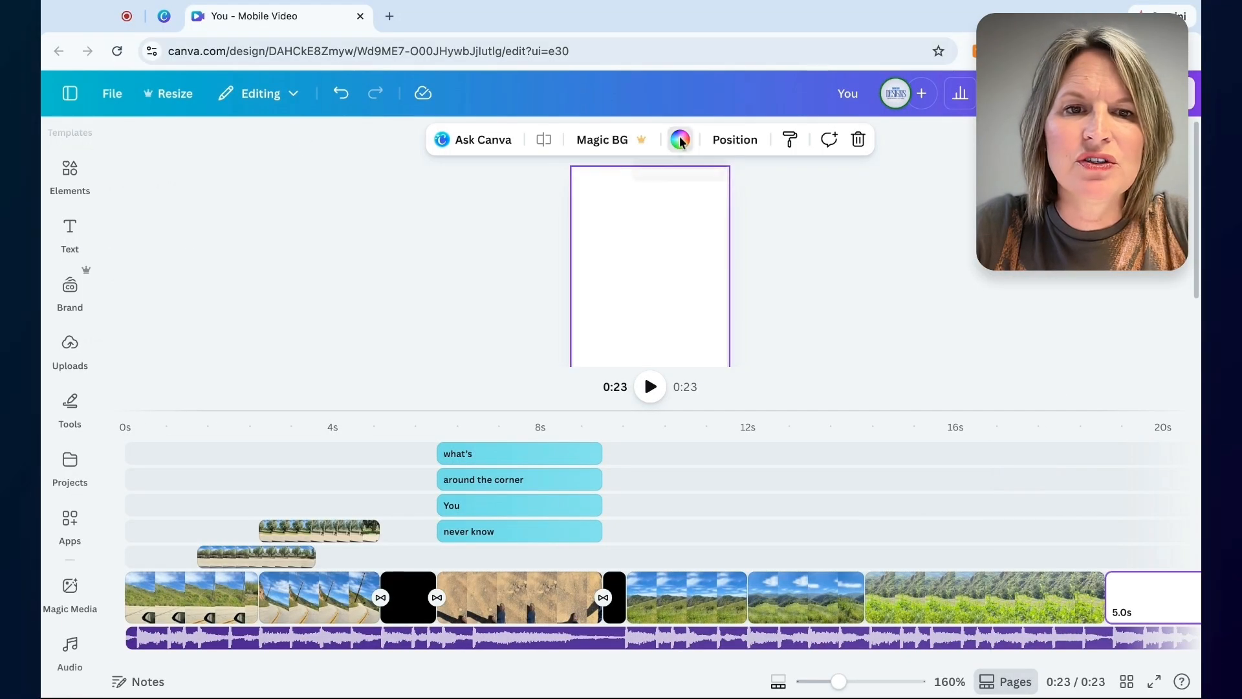
{"action": "left_click", "coordinate": [681, 140]}
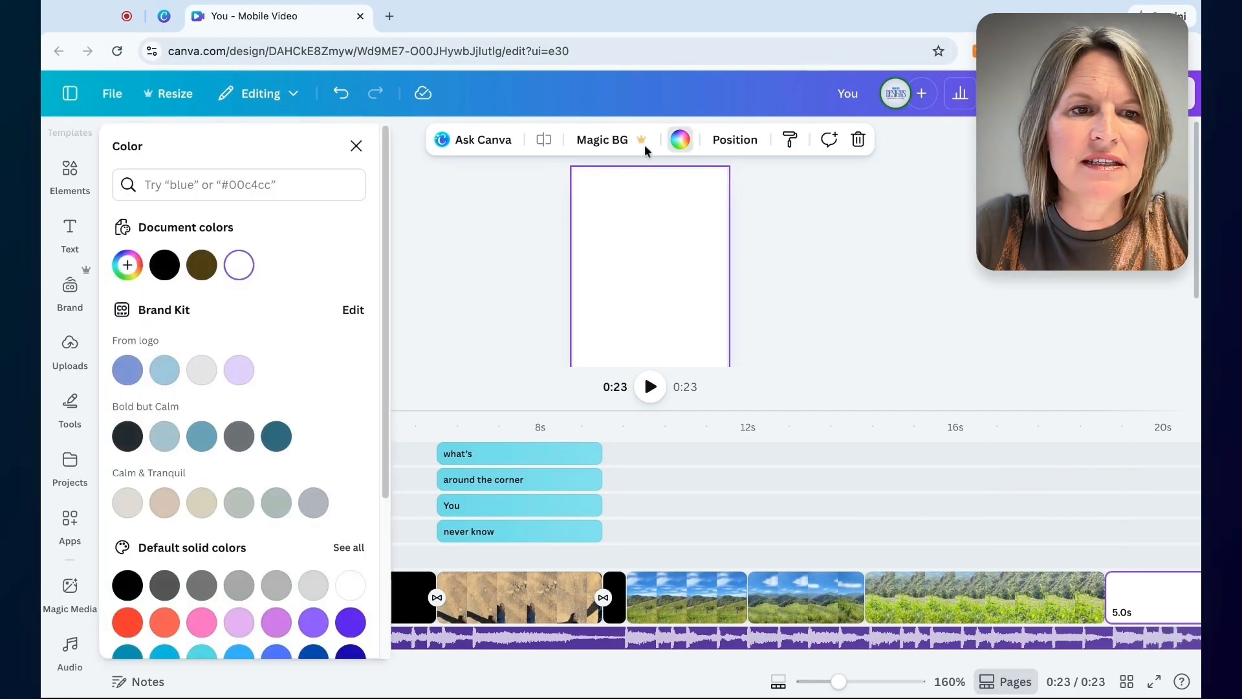
{"action": "left_click", "coordinate": [166, 266]}
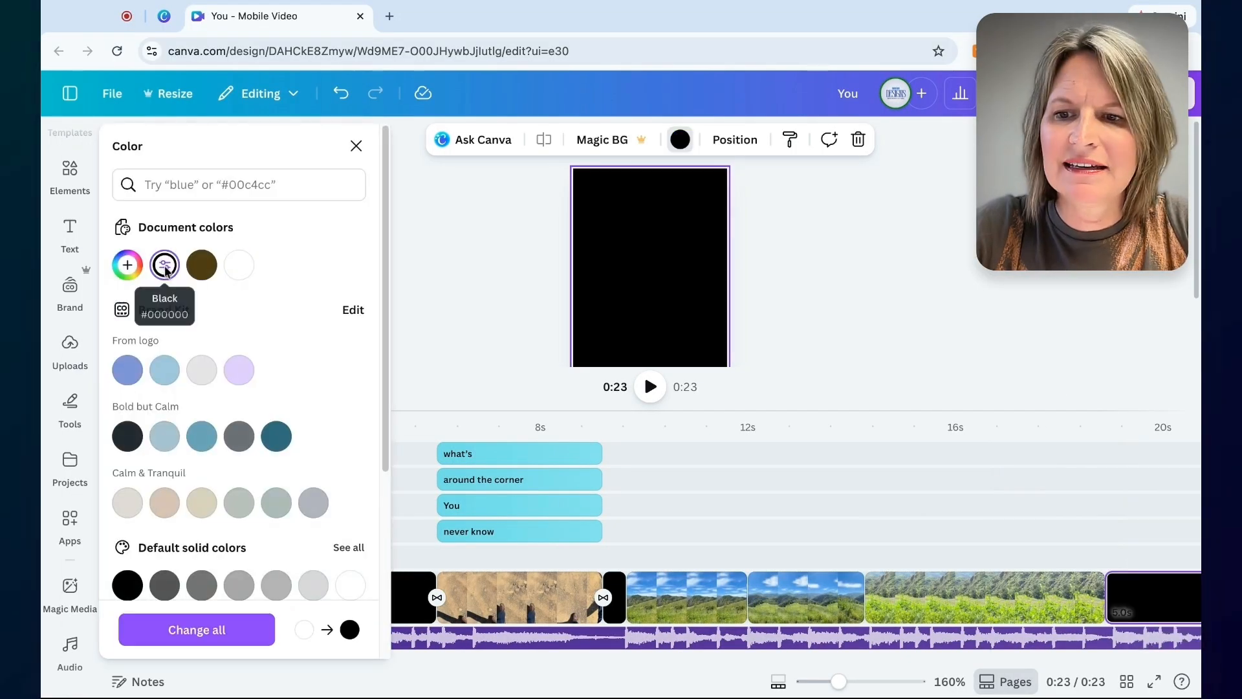
{"action": "left_click", "coordinate": [1116, 605]}
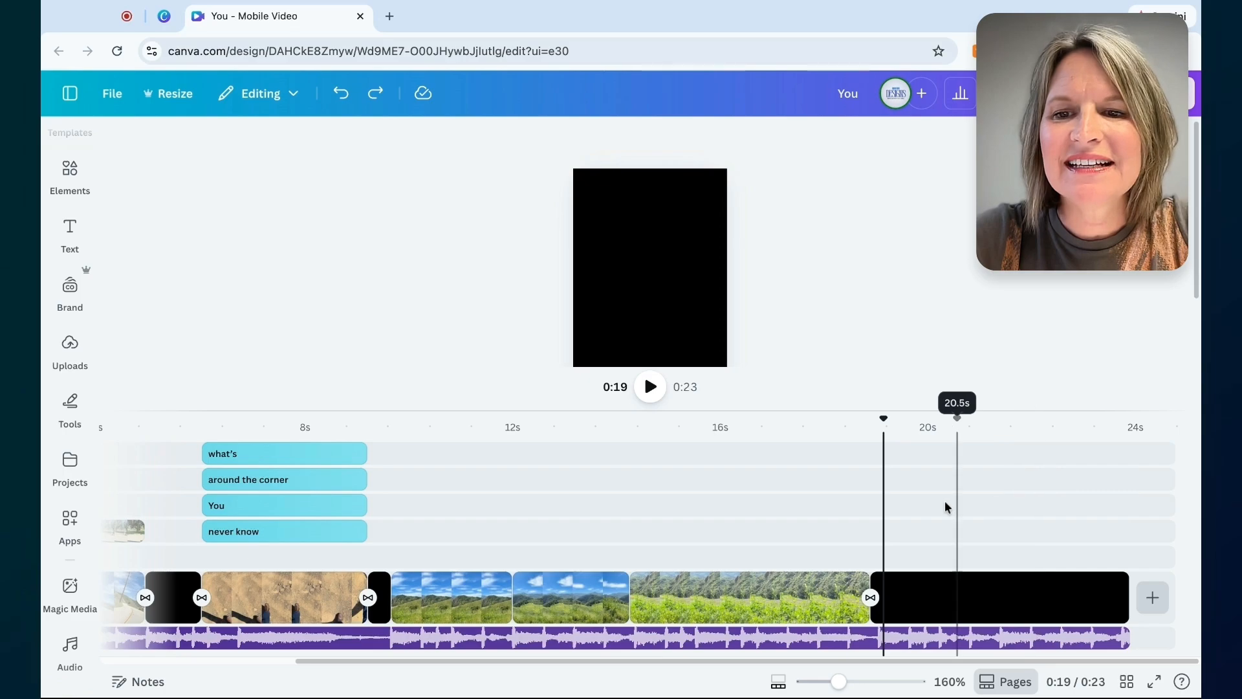
Duplicate the "what's" text and move one copy to the start of the closing black scene.
{"action": "left_click", "coordinate": [283, 453]}
{"action": "left_click", "coordinate": [578, 284]}
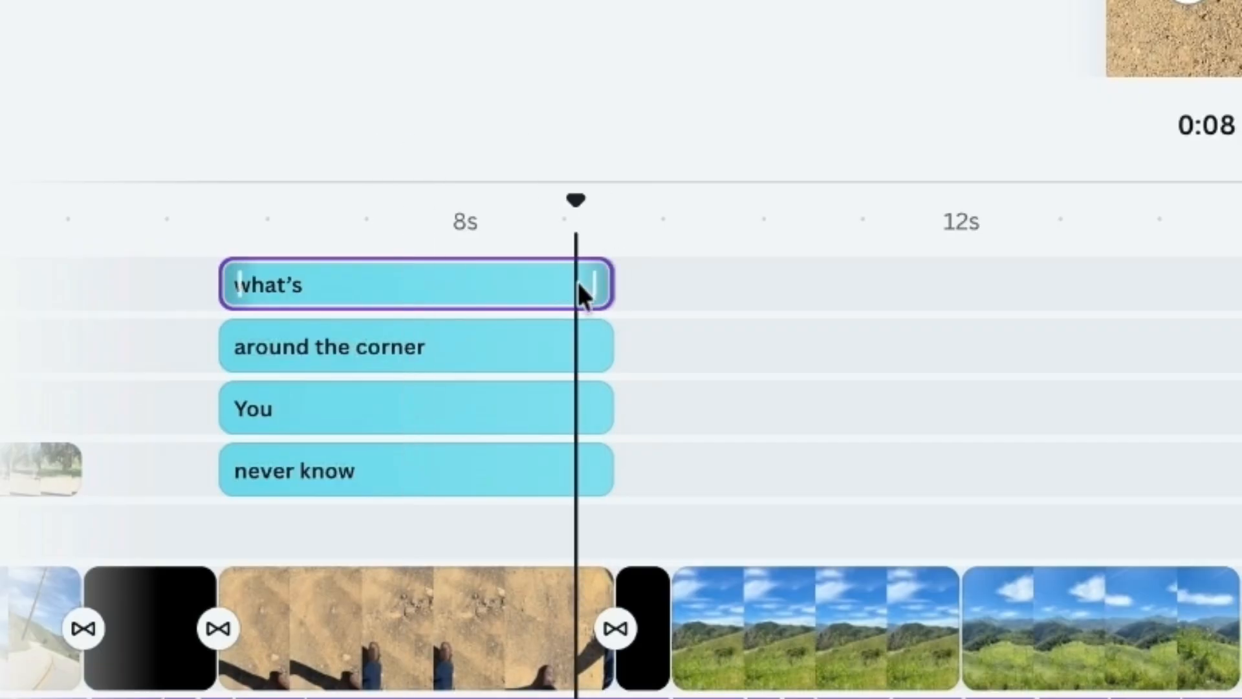
{"action": "key", "text": "super+c"}
{"action": "key", "text": "super+v"}
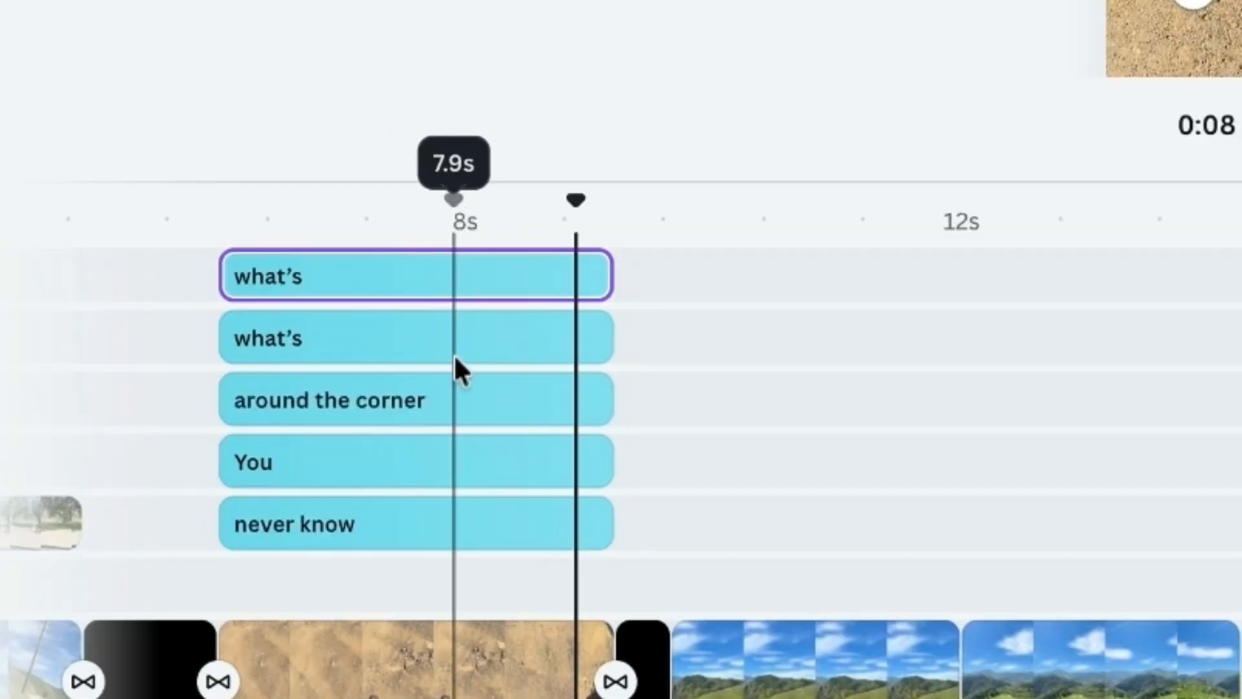
{"action": "left_click", "coordinate": [417, 336]}
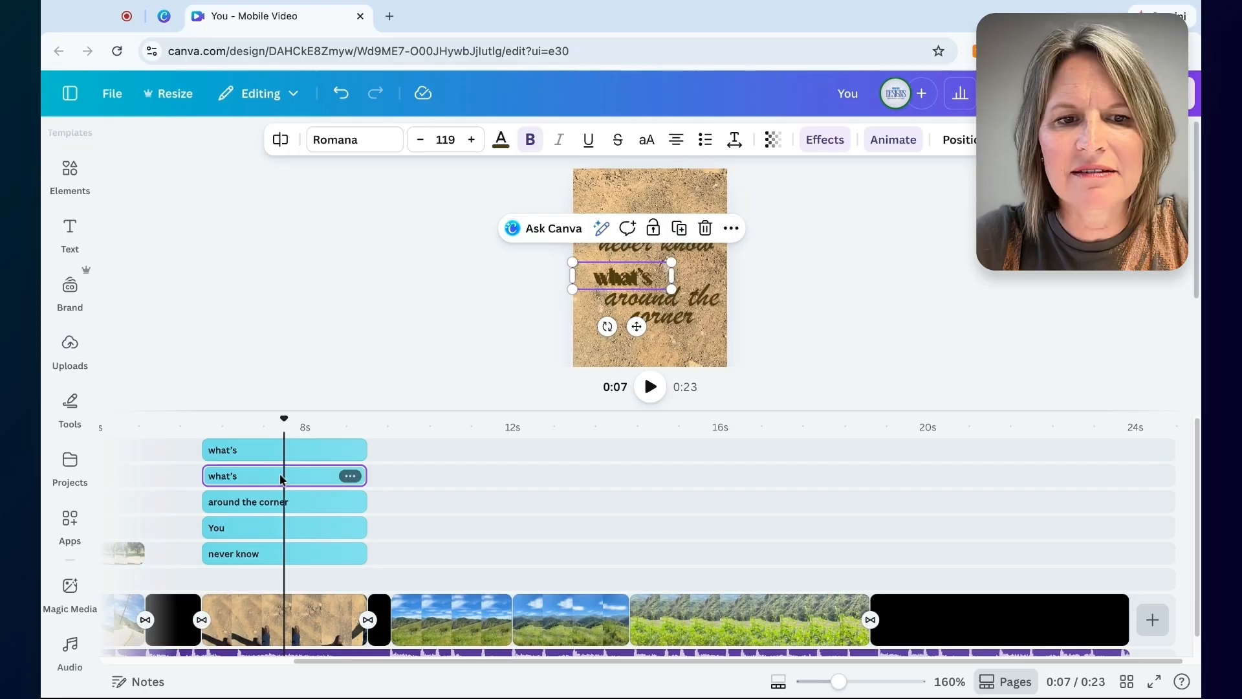
{"action": "left_click_drag", "start_coordinate": [417, 336], "coordinate": [827, 483]}
{"action": "left_click_drag", "start_coordinate": [827, 483], "coordinate": [925, 481]}
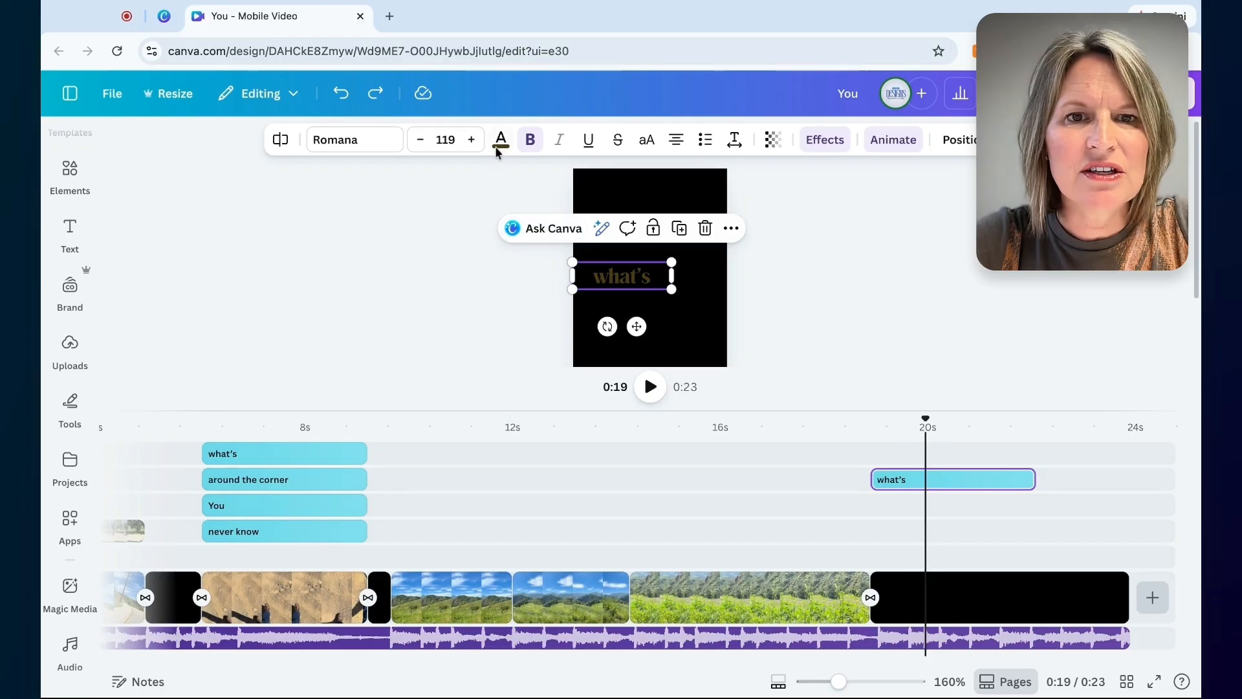
Color the "what's" text on the closing black scene white and change its wording to "Be".
{"action": "left_click", "coordinate": [500, 144]}
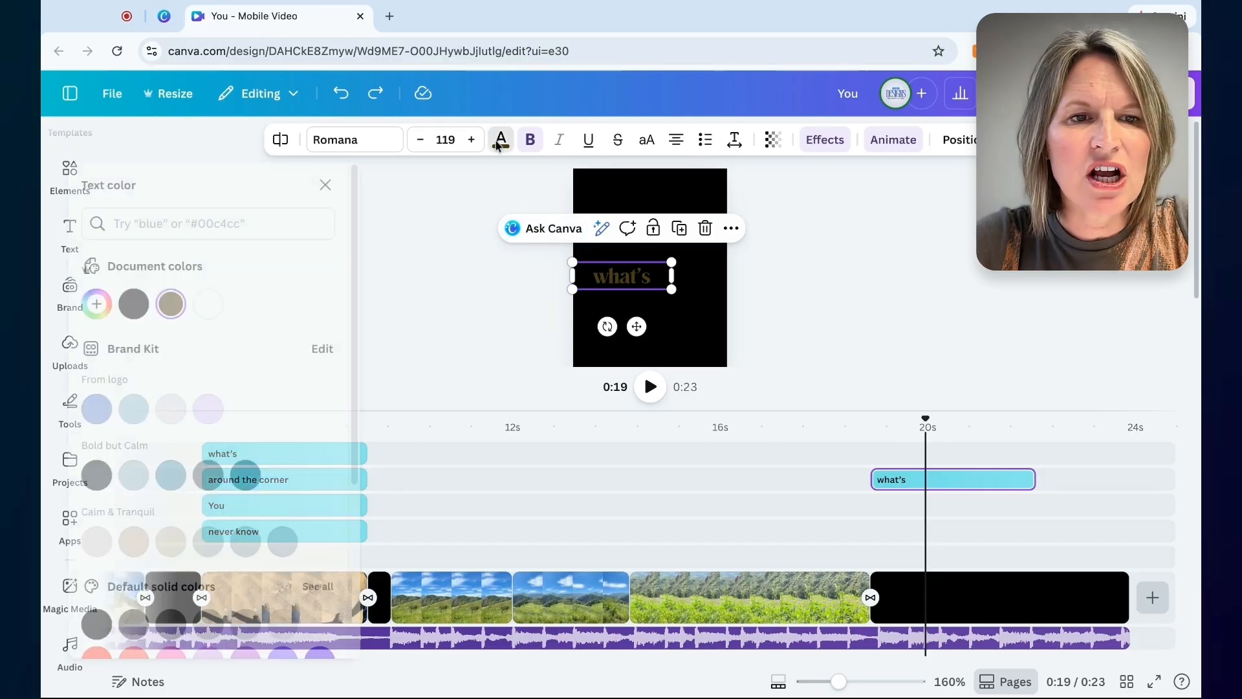
{"action": "left_click", "coordinate": [245, 304]}
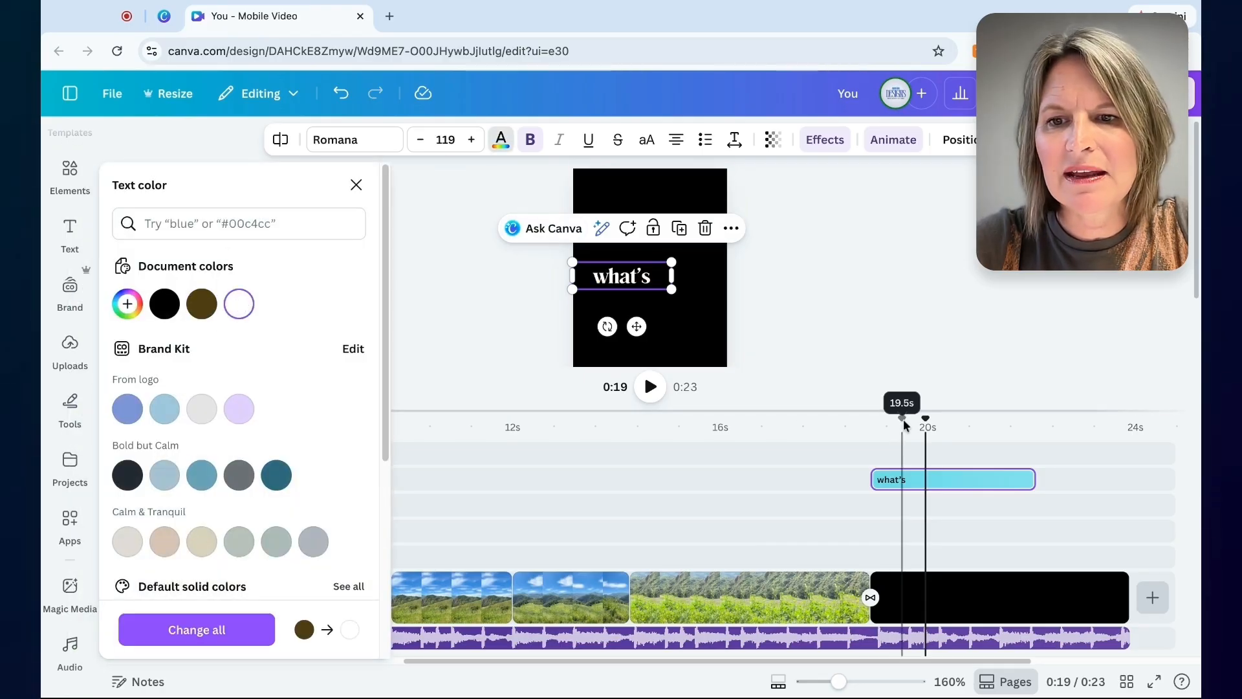
{"action": "double_click", "coordinate": [626, 282]}
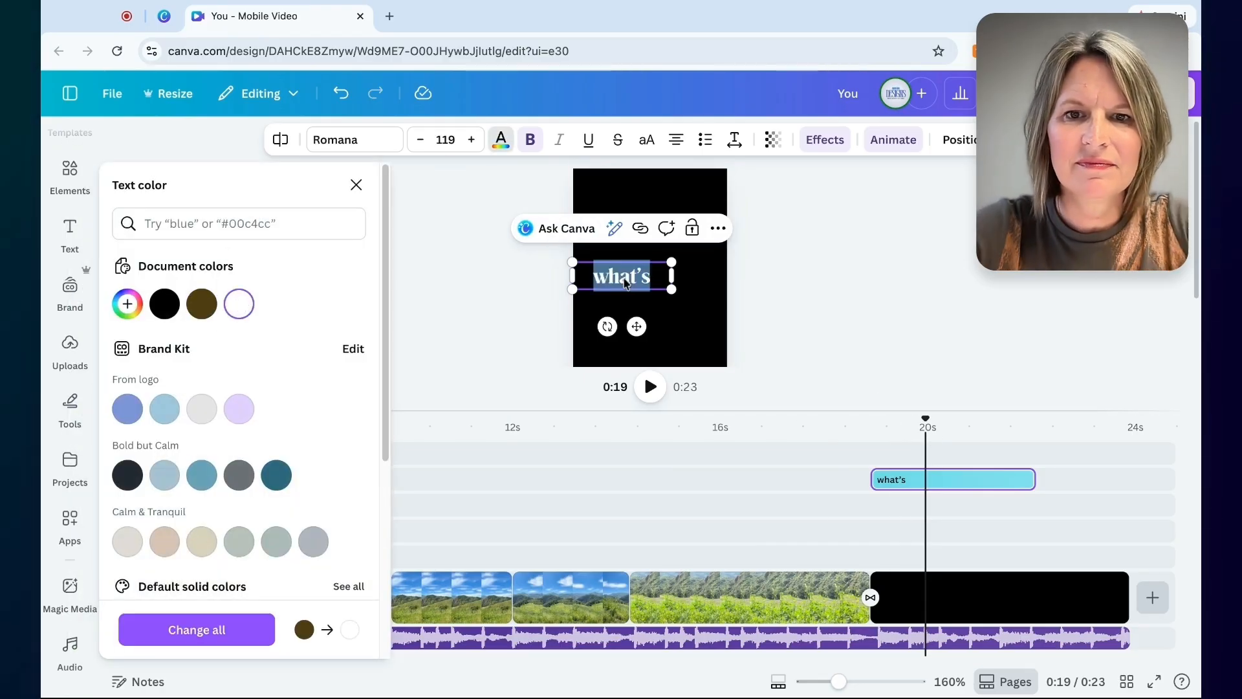
{"action": "type", "text": "Be"}
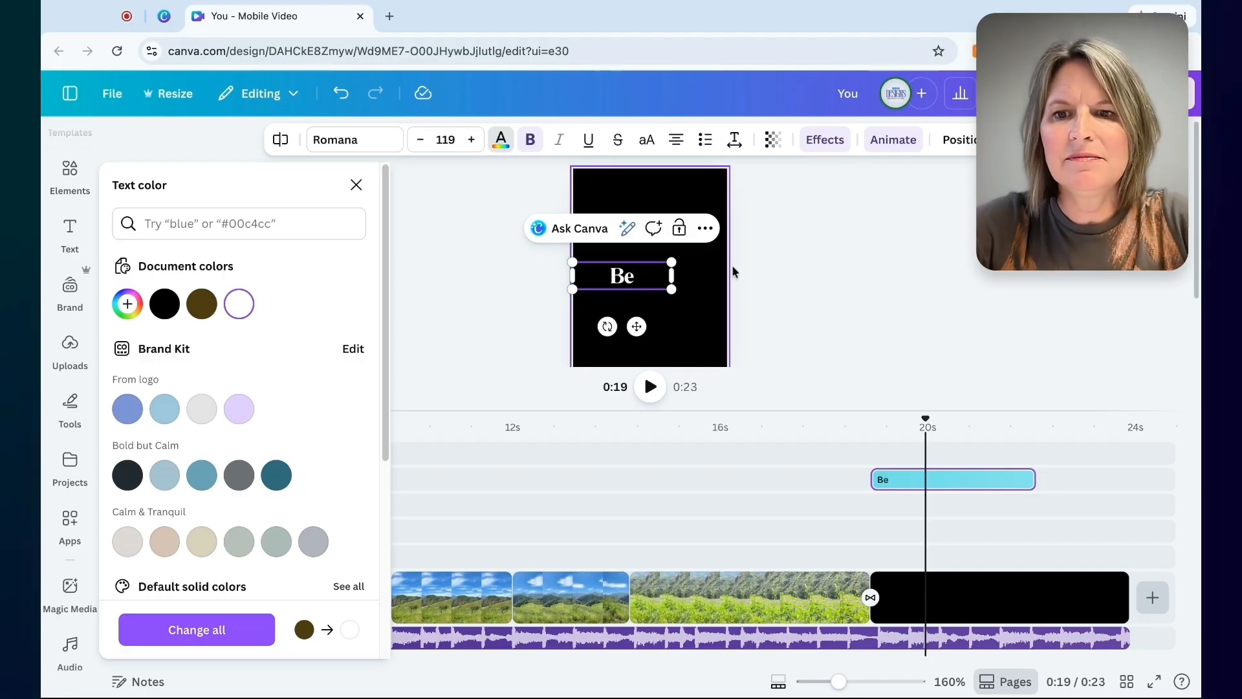
{"action": "key", "text": "Escape"}
Place a duplicate of the "around the corner" text in the closing scene, starting slightly after "Be", and reword it to "present".
{"action": "left_click", "coordinate": [334, 482]}
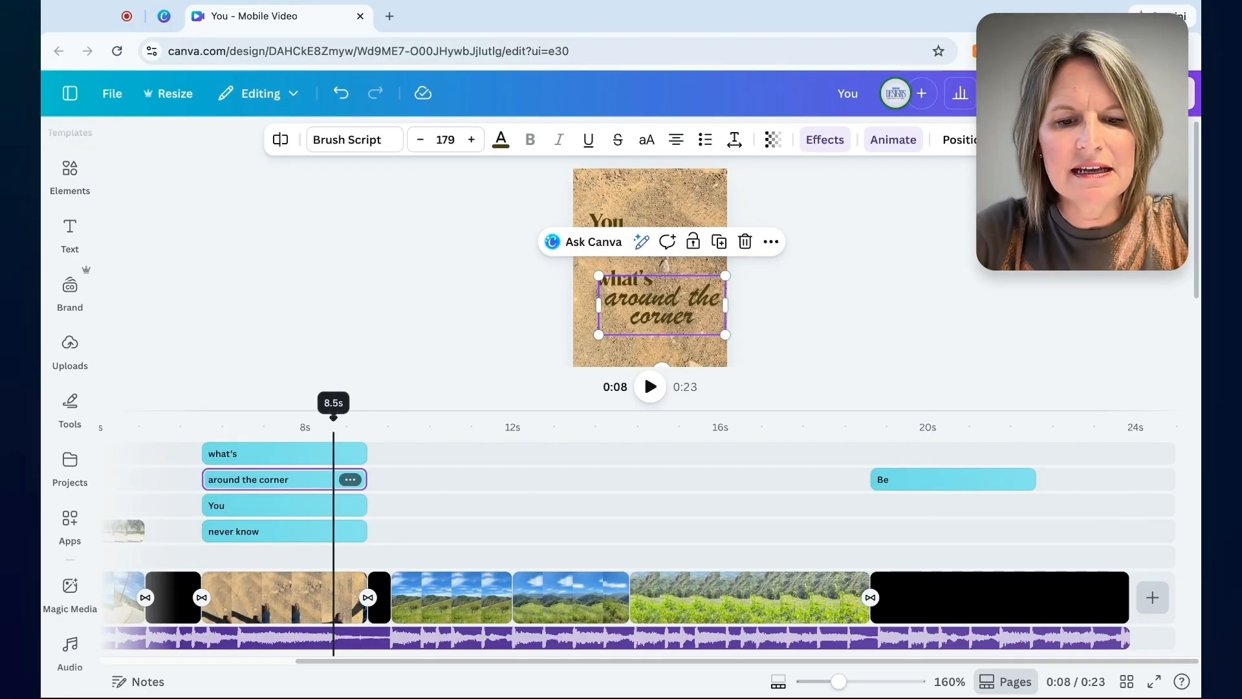
{"action": "key", "text": "ctrl+d"}
{"action": "left_click", "coordinate": [280, 505]}
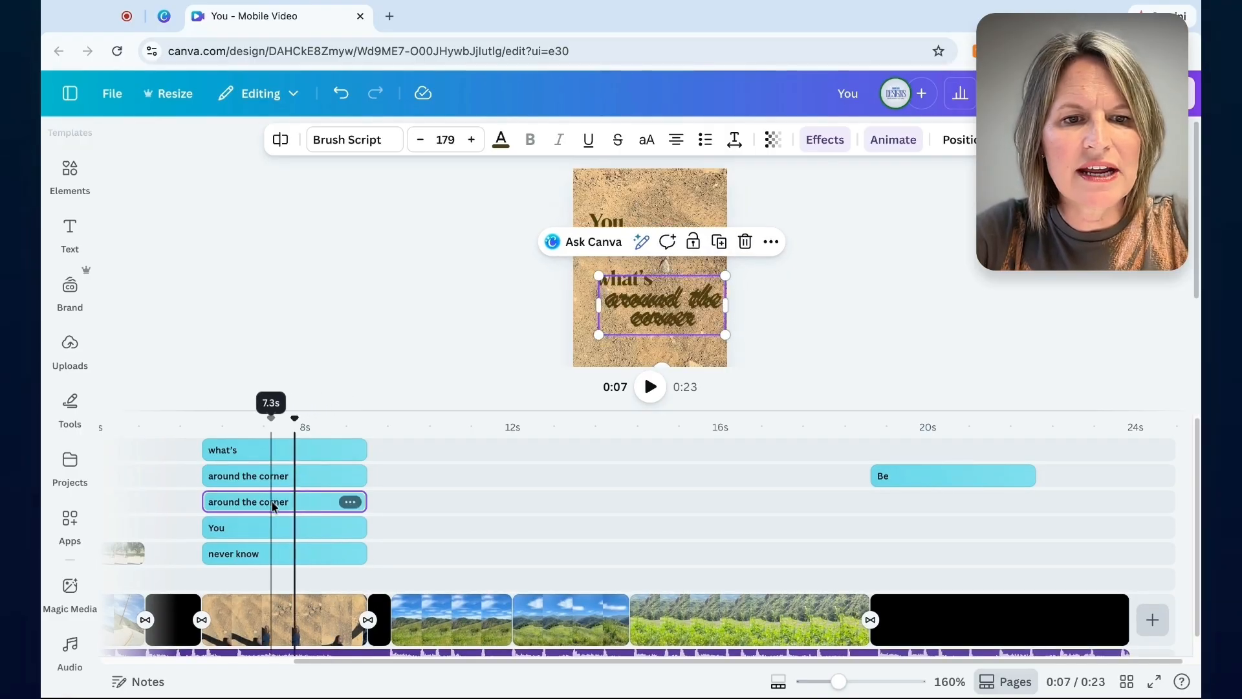
{"action": "left_click_drag", "start_coordinate": [272, 505], "coordinate": [914, 503]}
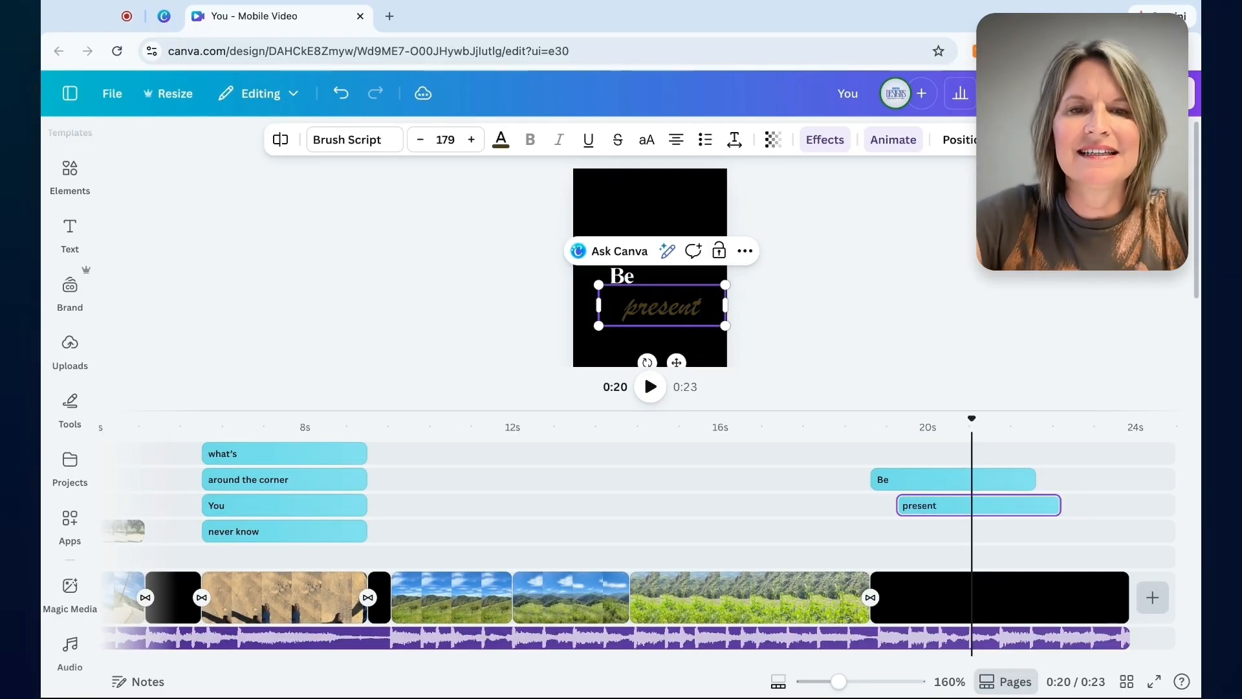
Color the "present" text white and open the animation options for the "Be" text.
{"action": "left_click", "coordinate": [501, 140]}
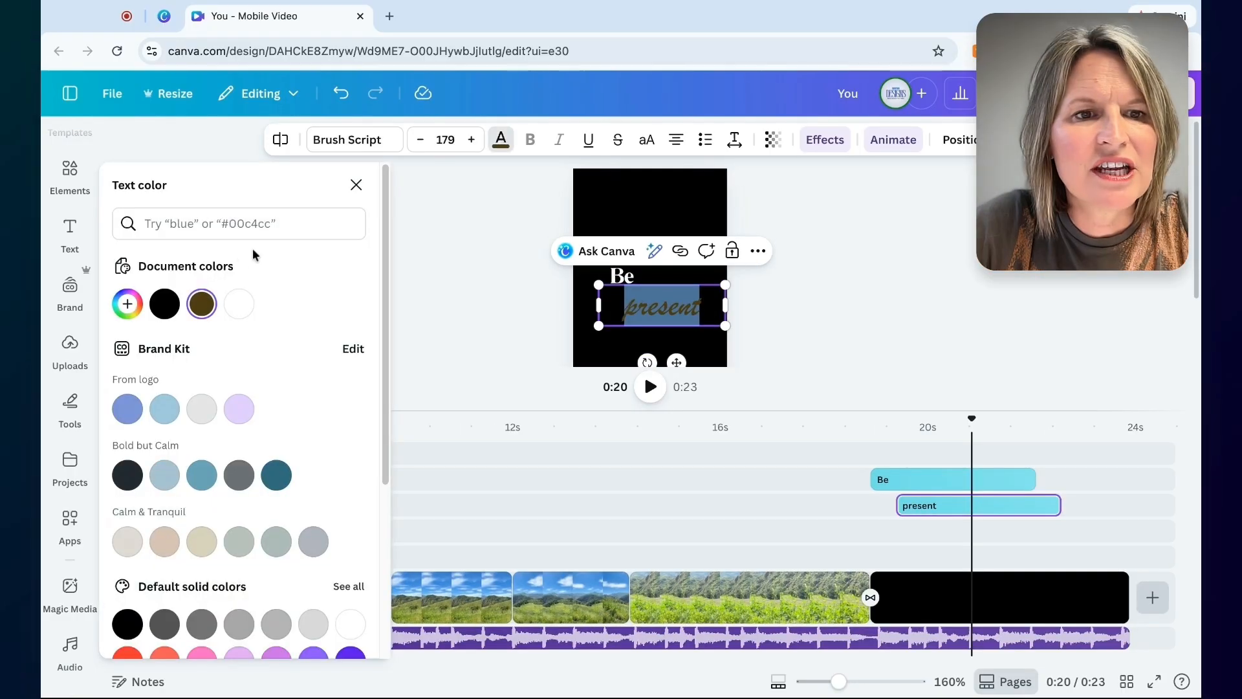
{"action": "left_click", "coordinate": [244, 304]}
{"action": "left_click", "coordinate": [790, 299]}
{"action": "left_click", "coordinate": [830, 316]}
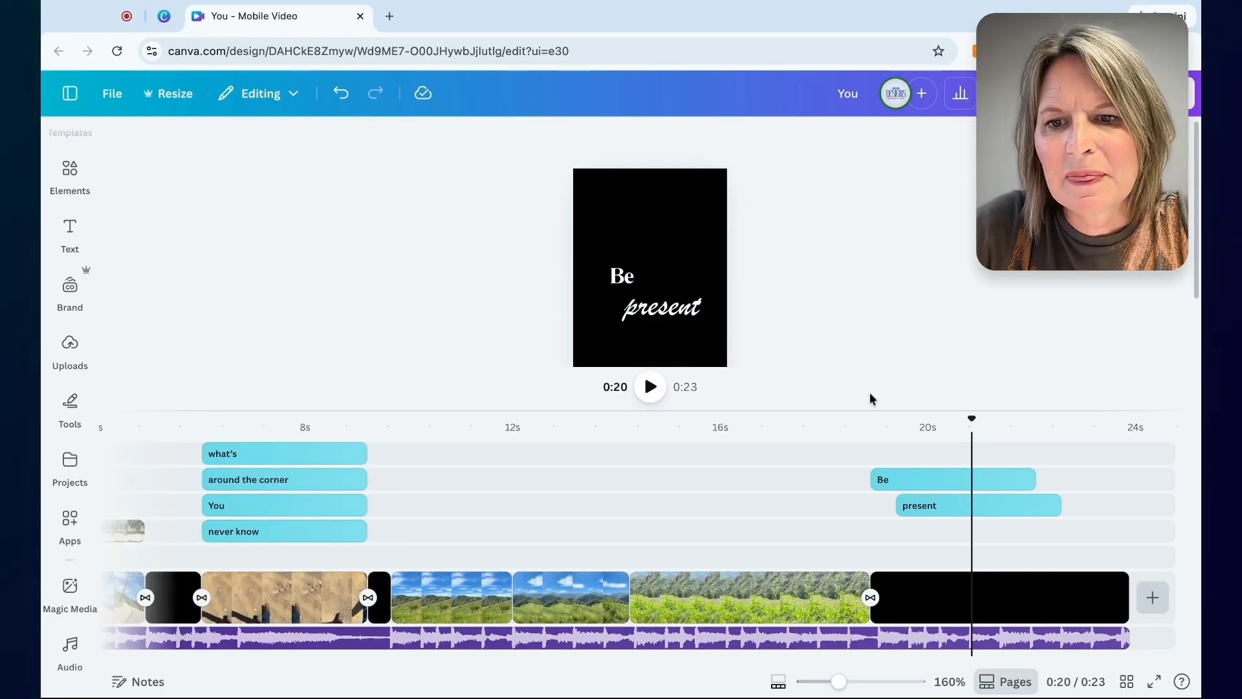
{"action": "left_click", "coordinate": [893, 486]}
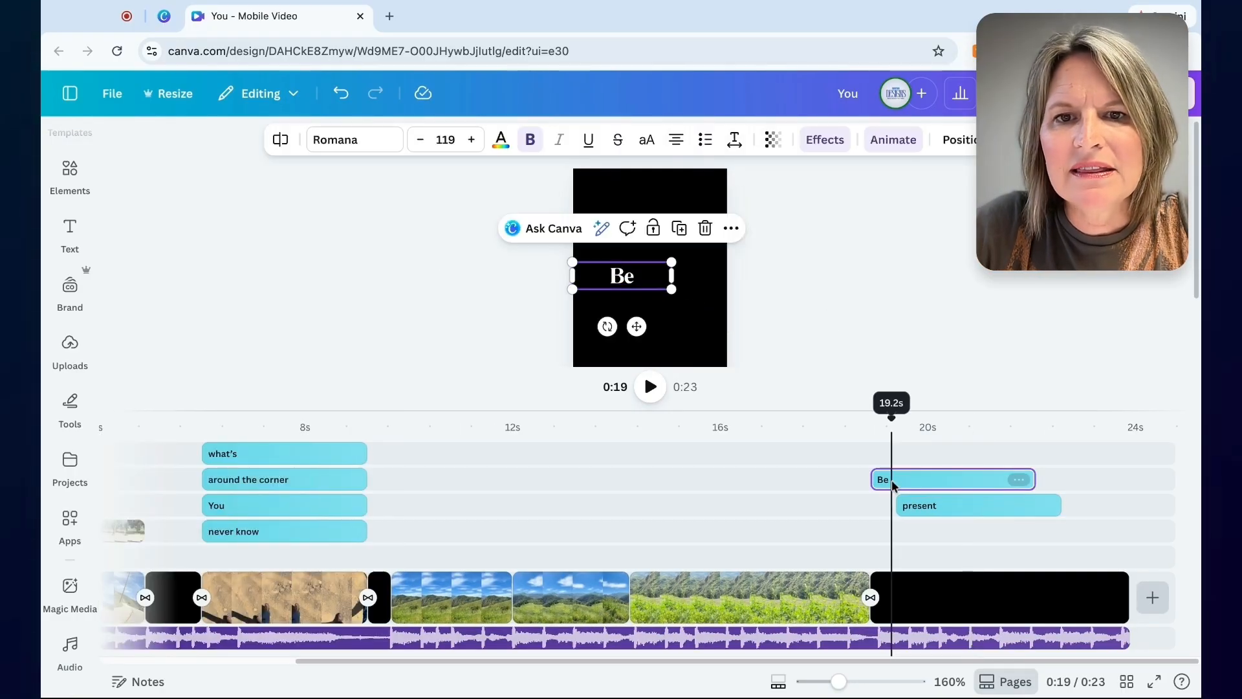
{"action": "left_click", "coordinate": [902, 145]}
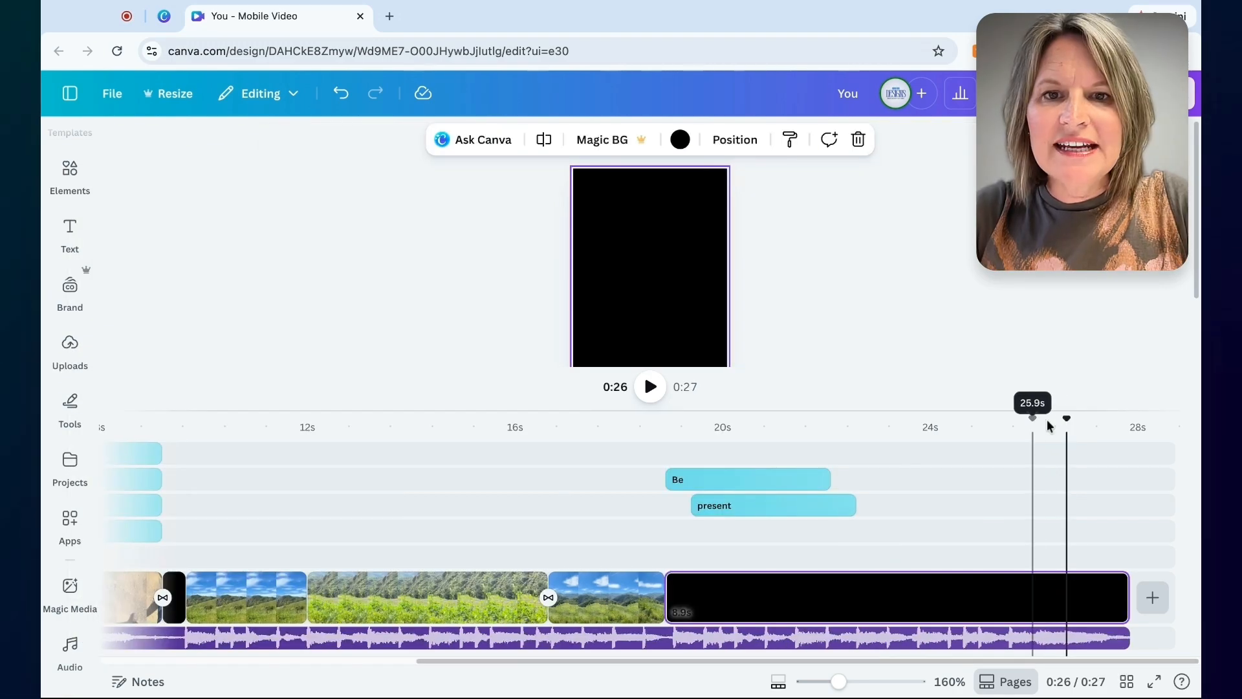
Add a fade-out to the end of the music track and play back the video.
{"action": "left_click", "coordinate": [1007, 426]}
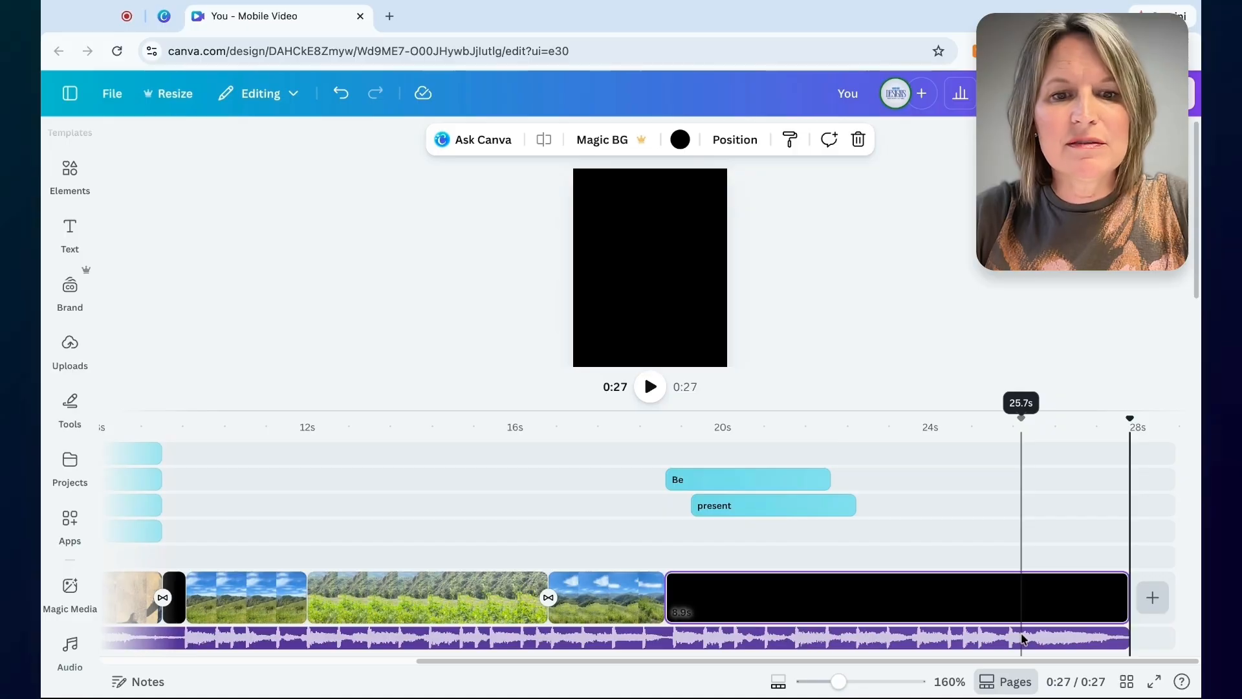
{"action": "left_click", "coordinate": [1052, 638]}
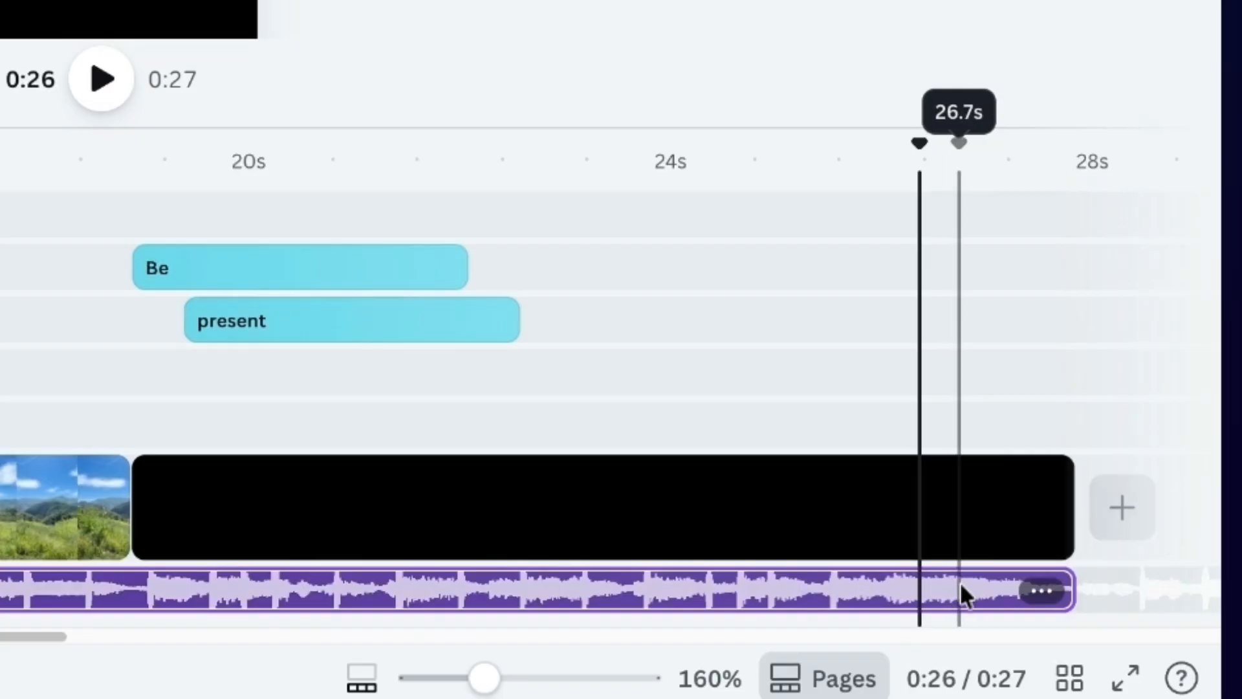
{"action": "left_click", "coordinate": [1044, 591]}
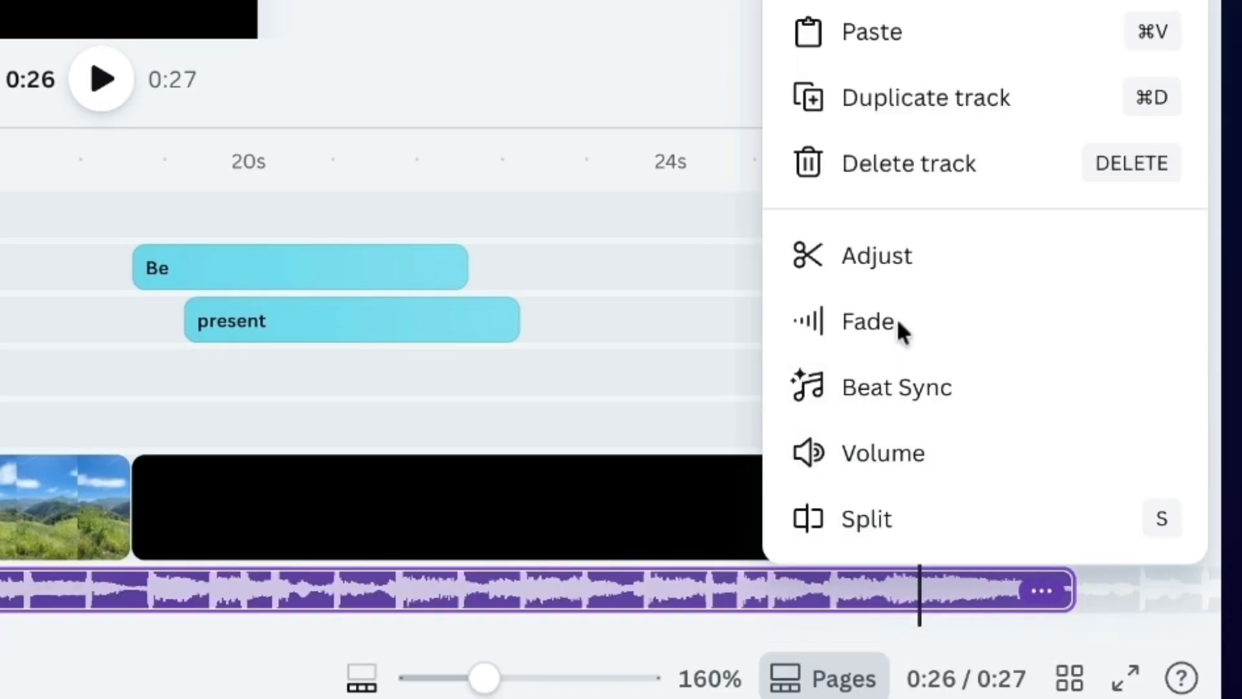
{"action": "left_click", "coordinate": [879, 328]}
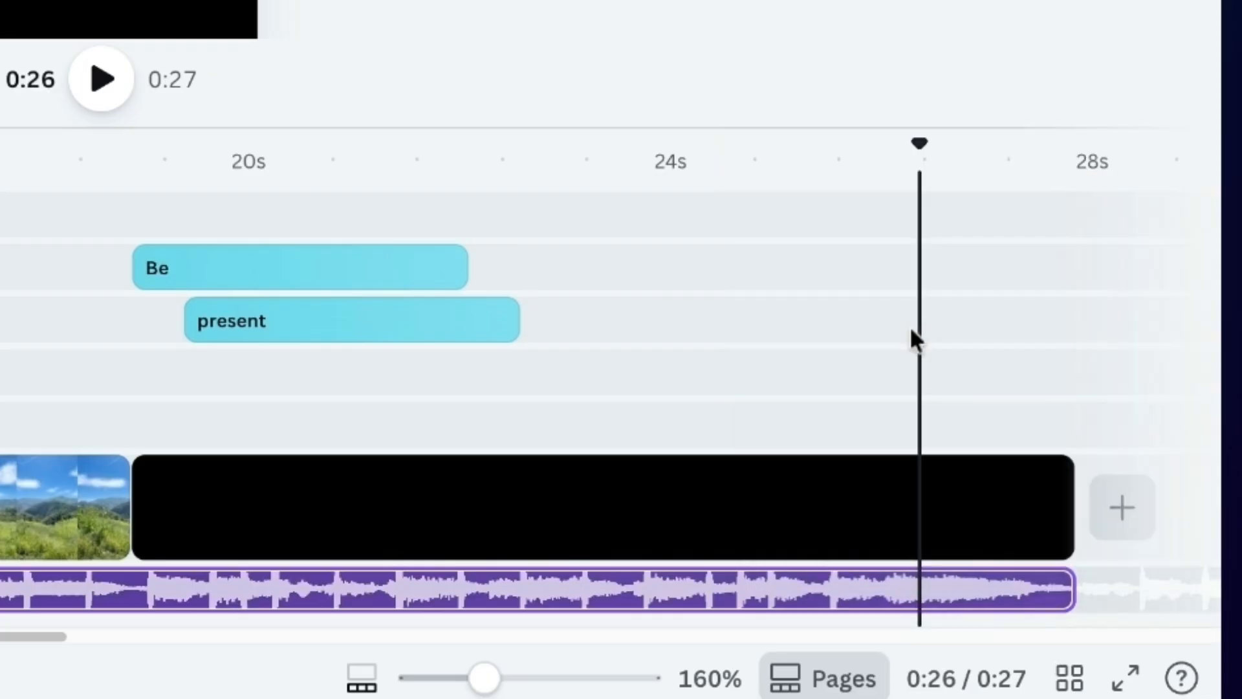
{"action": "left_click_drag", "start_coordinate": [514, 270], "coordinate": [640, 269]}
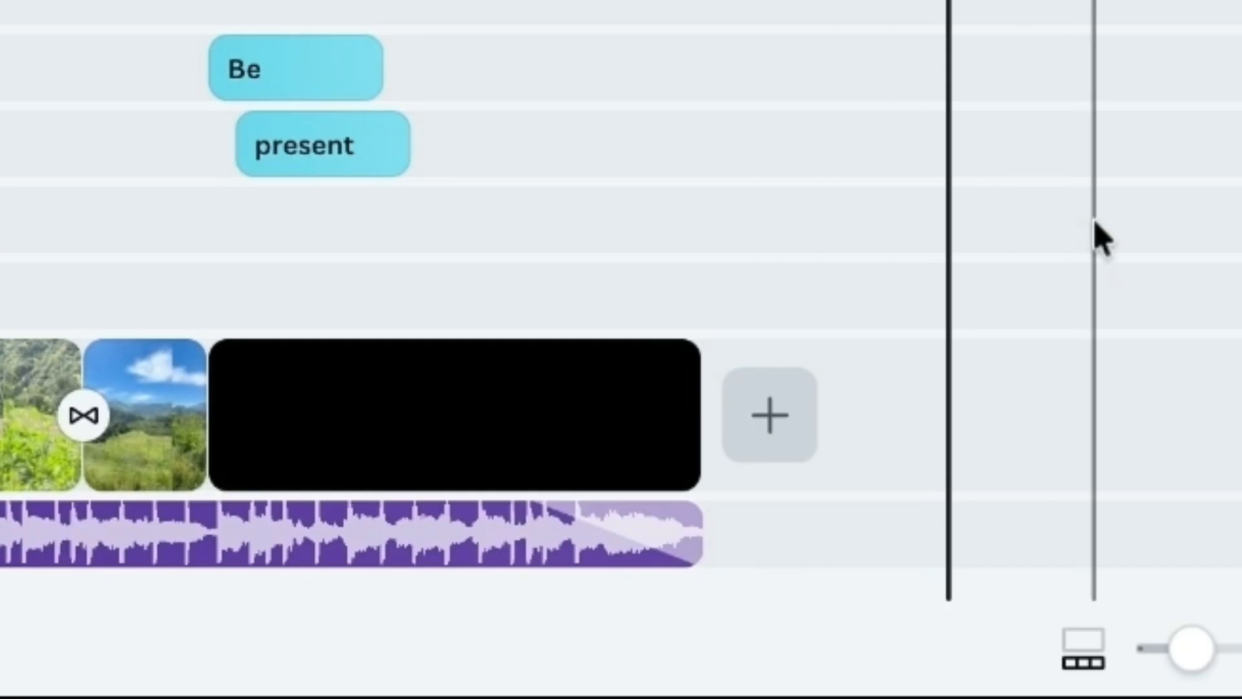
{"action": "left_click", "coordinate": [764, 5]}
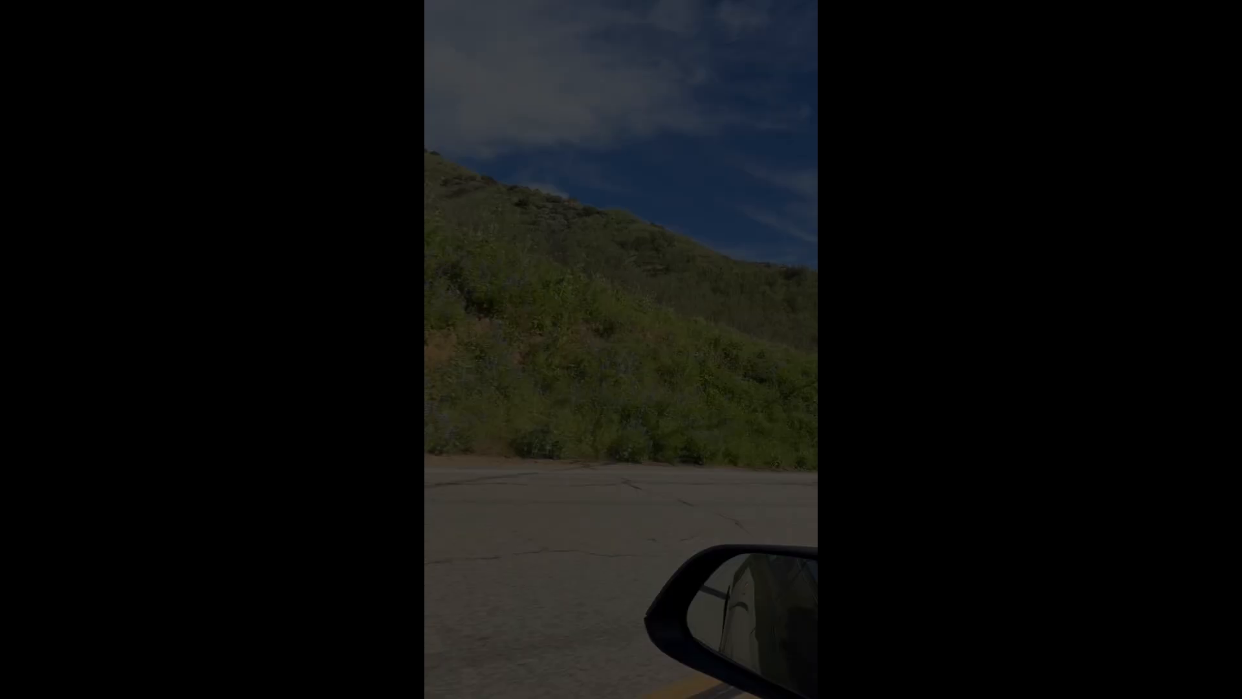